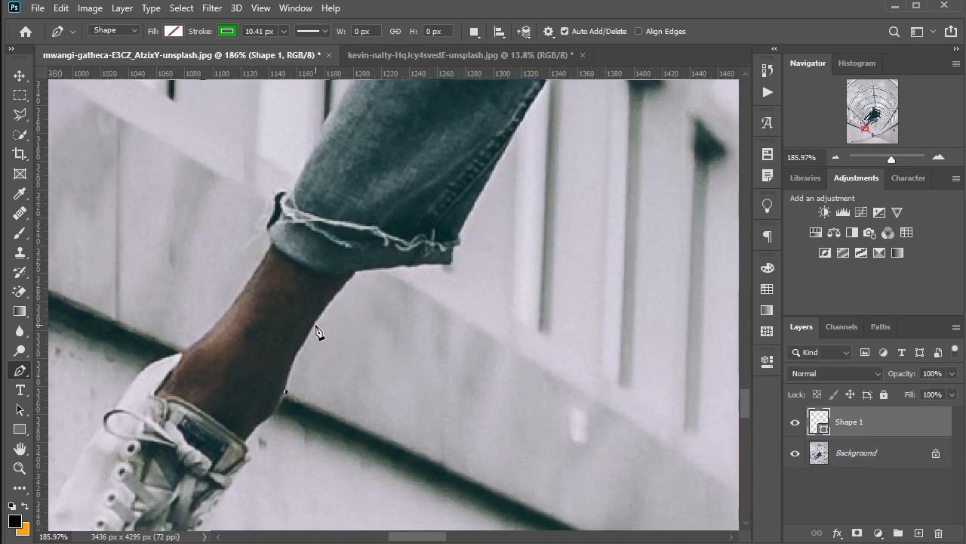
Undo the curve started in Shape mode and set the Pen tool to Path mode.
left_click_drag(315, 325, 348, 283)
key("ctrl+z")
left_click(114, 31)
left_click(119, 55)
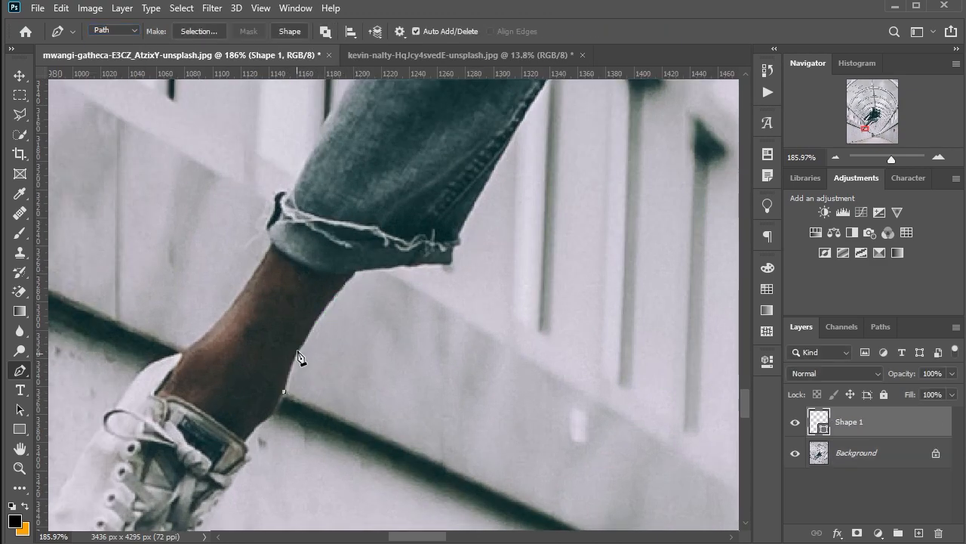
Trace a path from the ankle around the rolled jeans cuff and up the rear edge of the extended leg.
left_click(451, 267)
scroll(525, 320, "up", 3)
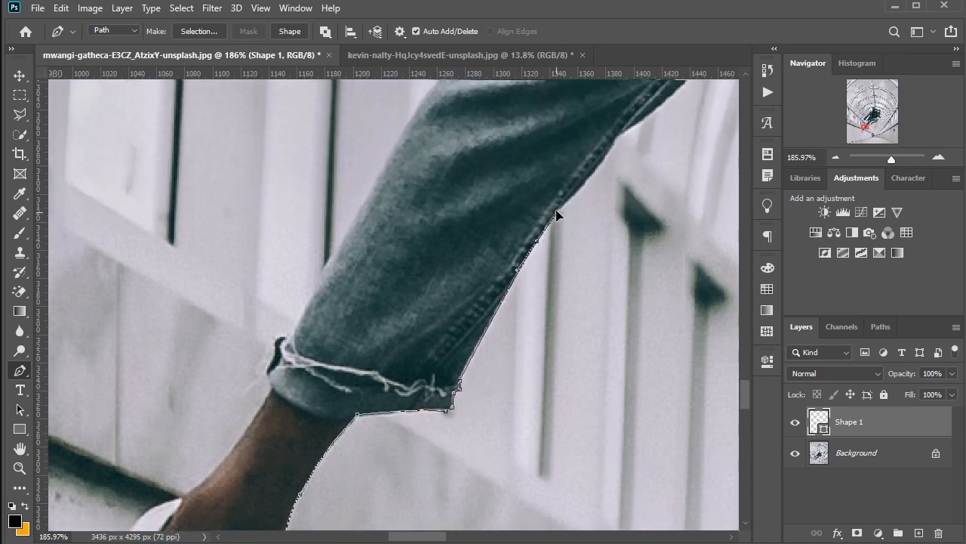
scroll(626, 194, "up", 2)
left_click_drag(618, 221, 650, 167)
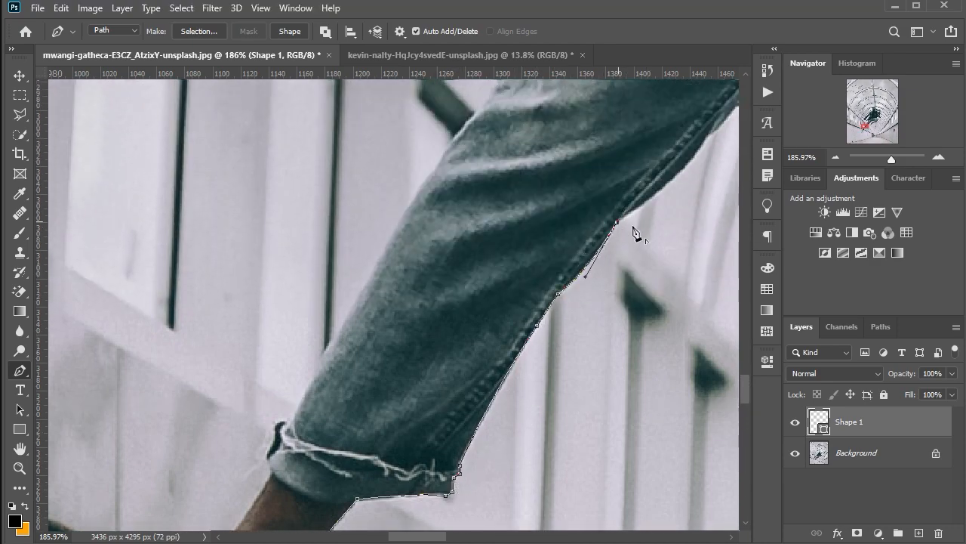
Continue the path along the seam edge of the extended leg, past the toe of the other shoe.
scroll(619, 264, "right", 5)
scroll(619, 264, "up", 3)
left_click_drag(444, 268, 474, 232)
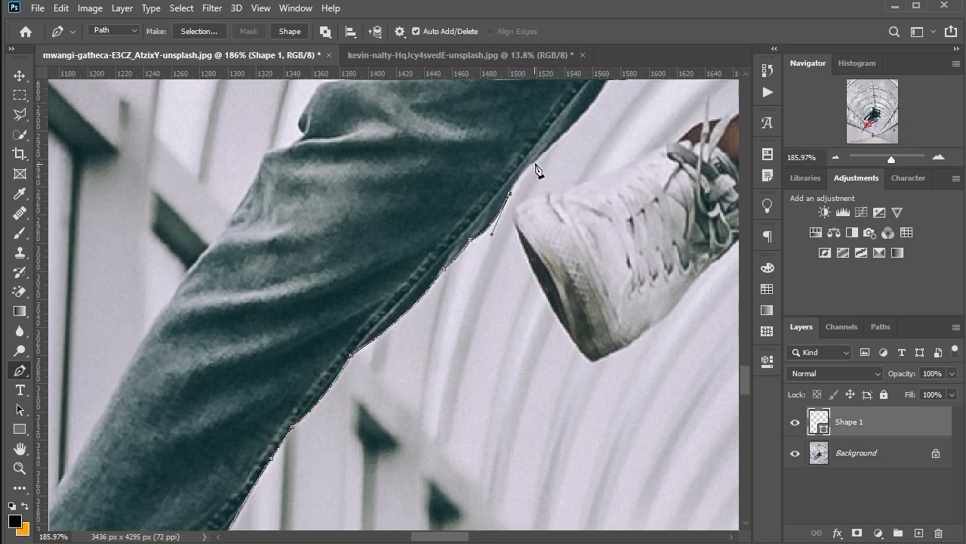
left_click_drag(555, 136, 560, 228)
left_click_drag(613, 173, 457, 237)
left_click(613, 174, "alt")
Trace the extended leg's thigh edge up to the corner where the gap between the legs ends.
scroll(488, 200, "up", 3)
left_click_drag(498, 185, 561, 87)
left_click(498, 186, "alt")
scroll(513, 175, "up", 2)
scroll(551, 147, "right", 2)
left_click(584, 117)
scroll(631, 160, "right", 5)
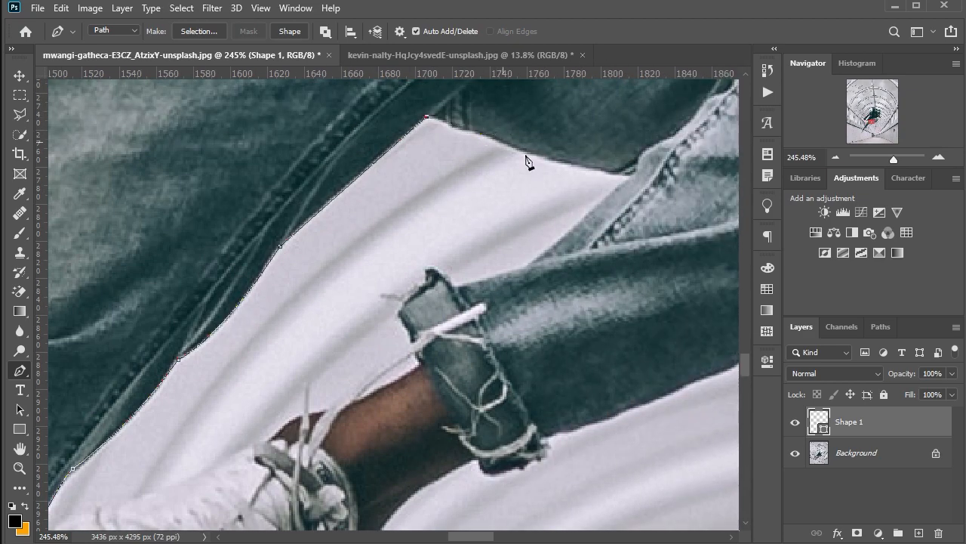
Trace the curved jeans edge along the upper side of the gap between the legs.
left_click_drag(628, 175, 696, 189)
key("ctrl+z")
left_click_drag(494, 137, 543, 156)
left_click_drag(634, 174, 722, 180)
left_click(634, 174, "alt")
Continue the path back along the bent leg and around the torn end of its cuff.
left_click_drag(527, 266, 515, 271)
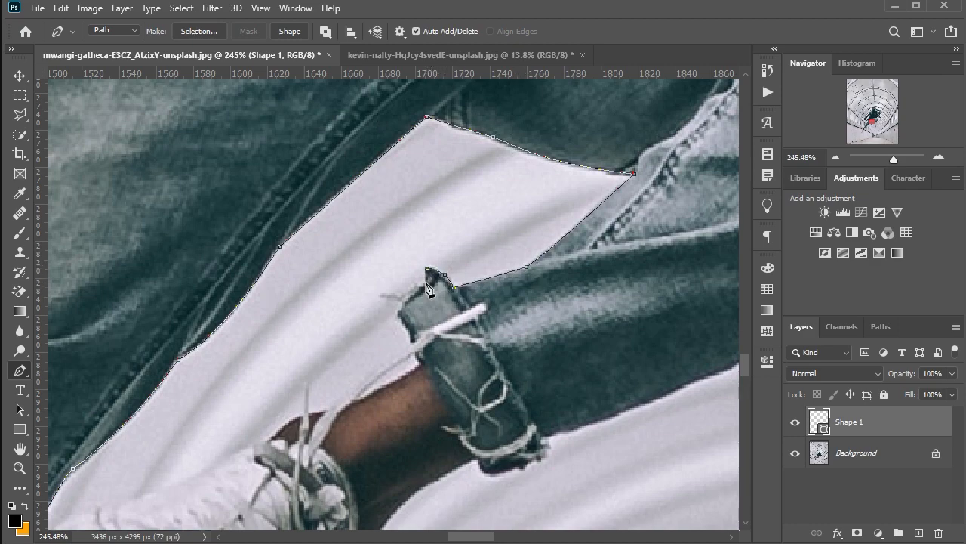
left_click(400, 310)
scroll(403, 298, "down", 2)
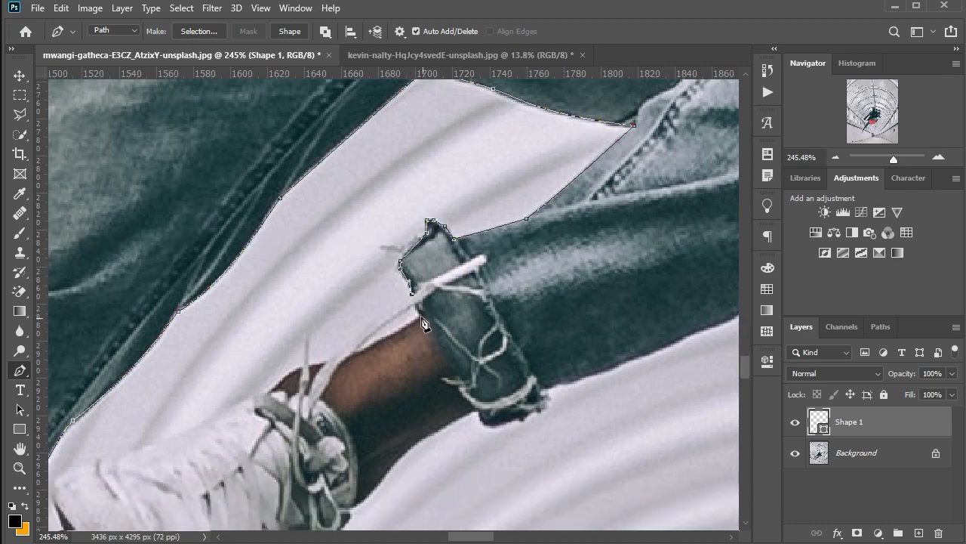
Trace the upper edge of the bent leg's ankle and along the top of the white shoe to the toe.
left_click_drag(327, 361, 288, 375)
key("ctrl+z")
left_click_drag(390, 335, 366, 348)
left_click(248, 396)
scroll(256, 385, "down", 3)
left_click_drag(172, 364, 115, 433)
Trace the dark sole edge of the white shoe from the toe down to its lowest corner.
scroll(211, 374, "left", 3)
scroll(189, 461, "down", 5)
left_click_drag(240, 480, 333, 514)
key("ctrl+z")
left_click_drag(188, 337, 244, 444)
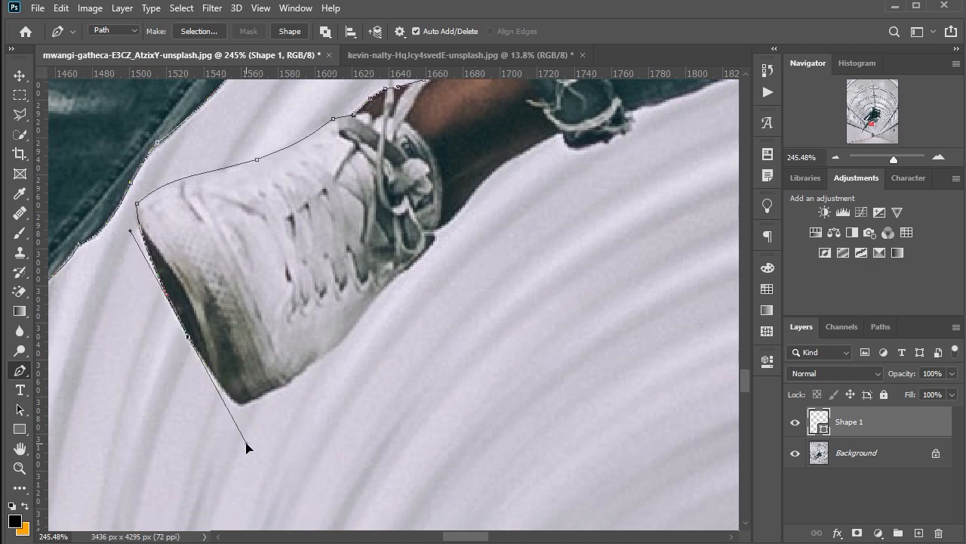
left_click_drag(242, 405, 275, 430)
Trace the underside of the shoe and ankle up to the frayed bottom of the cuff.
left_click(432, 233)
left_click_drag(435, 239, 442, 191)
scroll(433, 233, "up", 2)
scroll(433, 234, "right", 3)
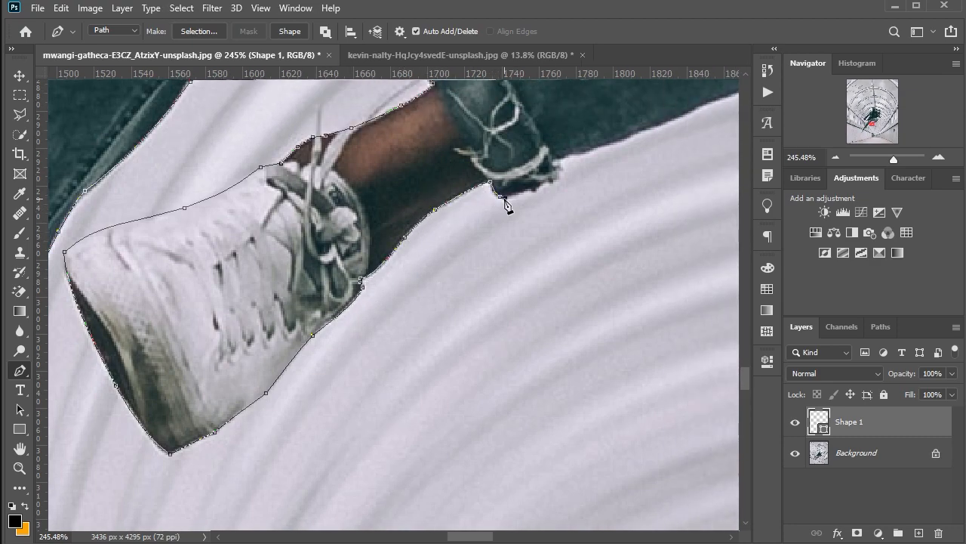
Trace the lower edge of the bent leg from the cuff toward the knee with curved segments.
scroll(654, 166, "right", 14)
scroll(539, 254, "up", 7)
left_click_drag(423, 247, 512, 198)
left_click(423, 247, "alt")
left_click_drag(621, 154, 660, 127)
left_click(621, 154, "alt")
Continue the path along the folds on the underside of the bent knee.
scroll(559, 161, "down", 4)
left_click_drag(725, 99, 569, 217)
scroll(569, 216, "up", 4)
scroll(569, 222, "up", 1)
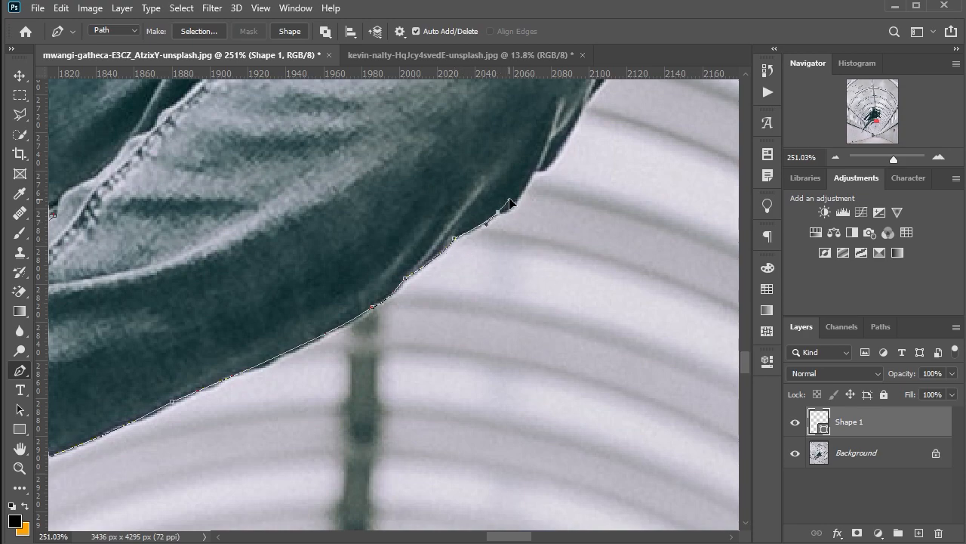
left_click(537, 170, "alt")
left_click_drag(585, 116, 532, 88)
left_click(499, 162, "alt")
left_click_drag(500, 161, 496, 161)
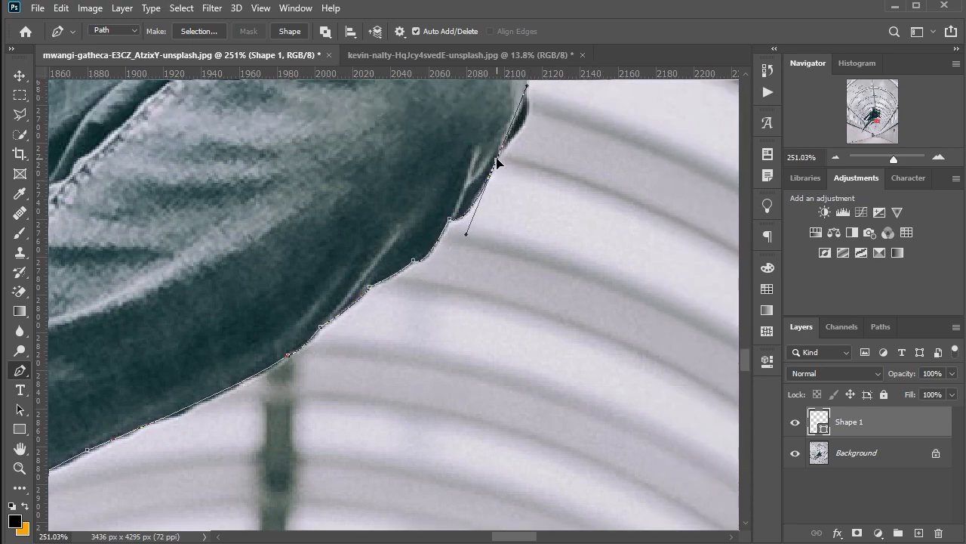
Trace the rounded outline of the bent knee to where it meets the dark jacket.
left_click(529, 118)
left_click(527, 95)
scroll(529, 109, "up", 4)
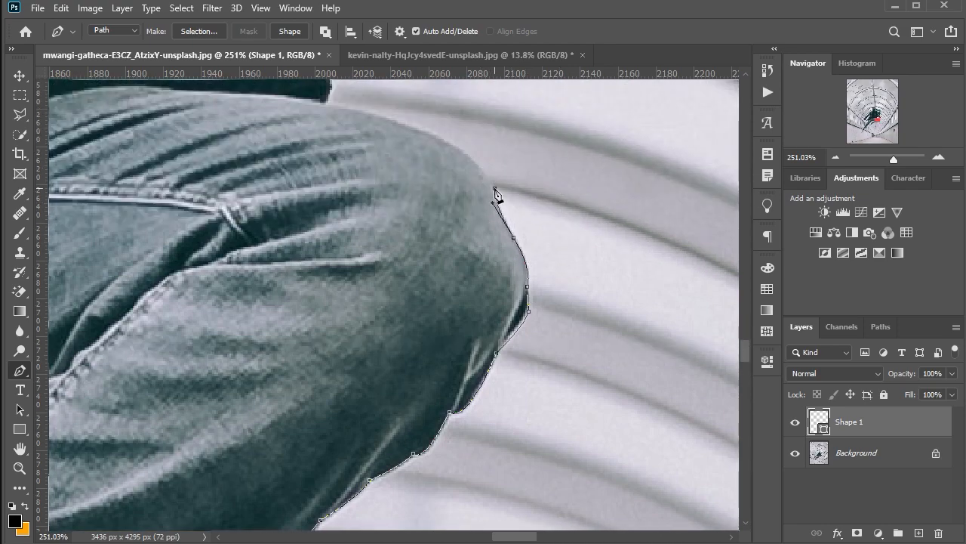
left_click_drag(327, 102, 166, 105)
left_click(327, 136, "alt")
Trace the short vertical jacket edge above the knee up to its inner corner.
scroll(318, 135, "down", 4)
scroll(304, 134, "up", 9)
left_click_drag(380, 331, 380, 313)
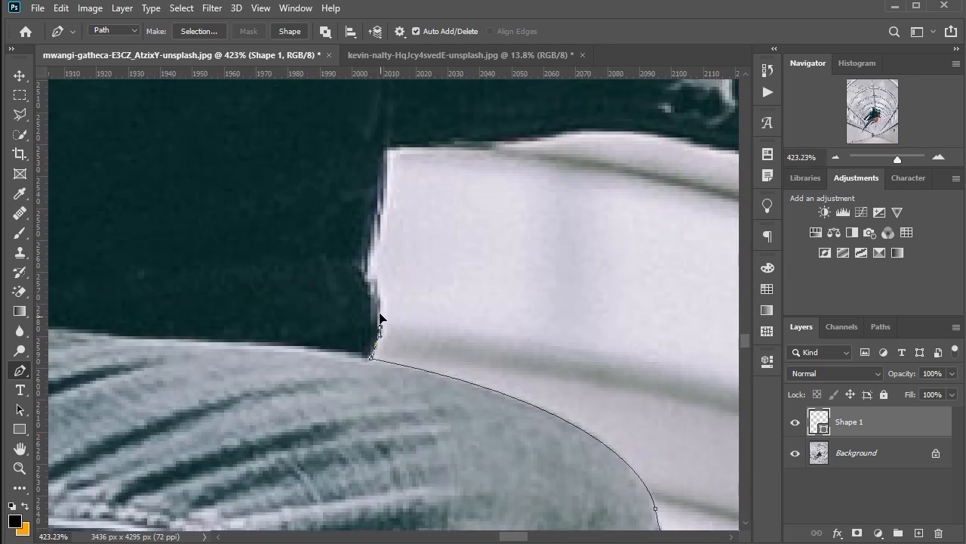
left_click(384, 211)
left_click(384, 185)
left_click(385, 150)
Trace the curved lower hem of the jacket toward its frayed tip.
scroll(432, 158, "right", 4)
left_click_drag(408, 141, 420, 140)
scroll(468, 147, "right", 6)
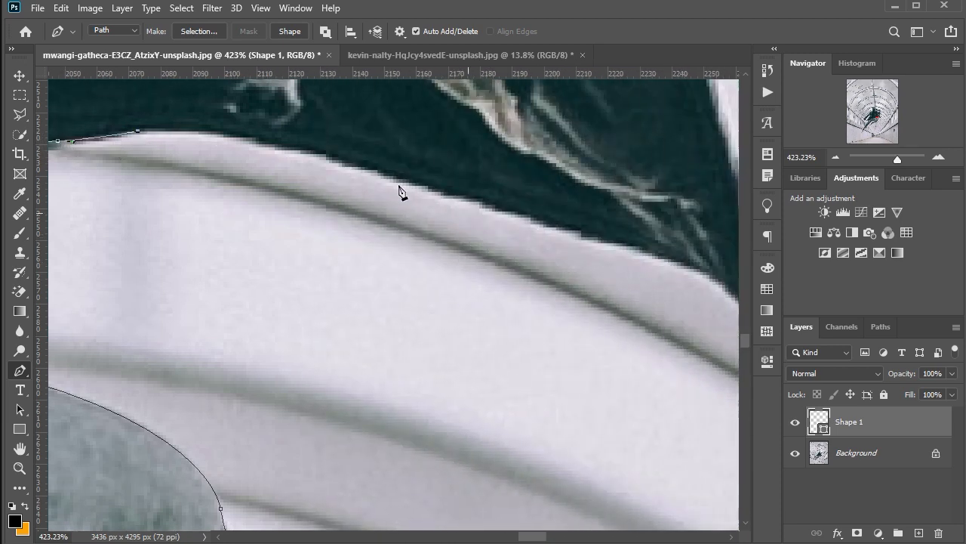
left_click_drag(353, 171, 584, 258)
scroll(599, 244, "right", 1)
left_click(292, 172, "alt")
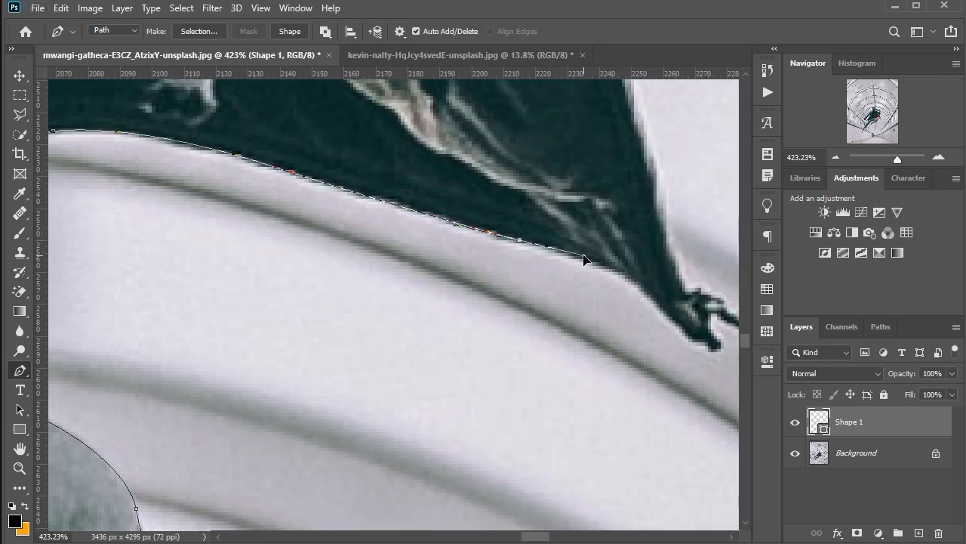
left_click_drag(654, 303, 682, 343)
left_click(654, 303, "alt")
Trace around the frayed tip of the jacket with short segments.
scroll(656, 321, "right", 3)
left_click(557, 336)
left_click(561, 342)
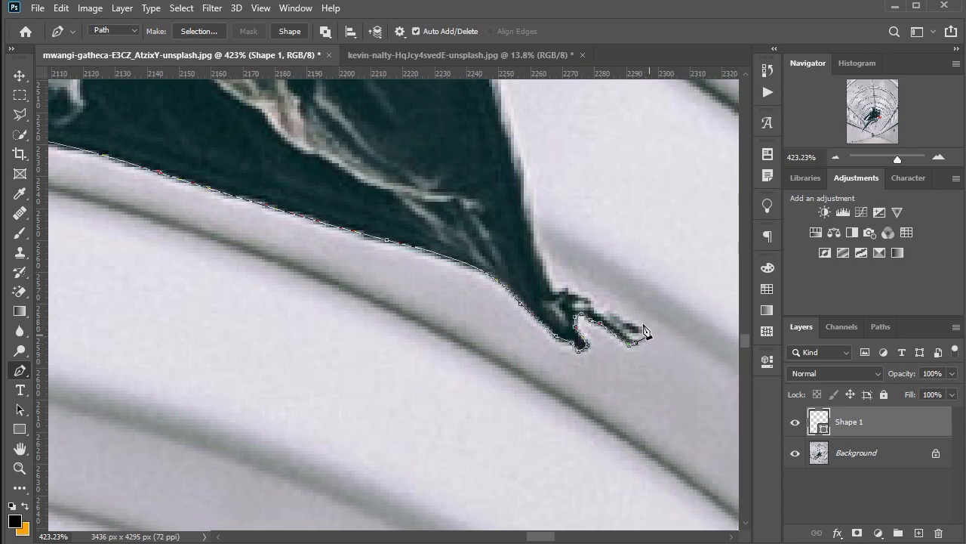
left_click(553, 291)
scroll(553, 291, "up", 3)
left_click(524, 315, "alt")
Trace the outer side of the jacket upward from its frayed tip.
scroll(542, 304, "up", 1)
left_click_drag(524, 314, 462, 169)
scroll(494, 203, "up", 3)
left_click_drag(433, 269, 388, 226)
left_click(357, 174)
Trace the concave jacket edge up to the corner below the gloved hand.
scroll(444, 292, "up", 2)
scroll(444, 291, "up", 2)
left_click_drag(370, 166, 296, 106)
key("ctrl+z")
left_click_drag(380, 332, 399, 304)
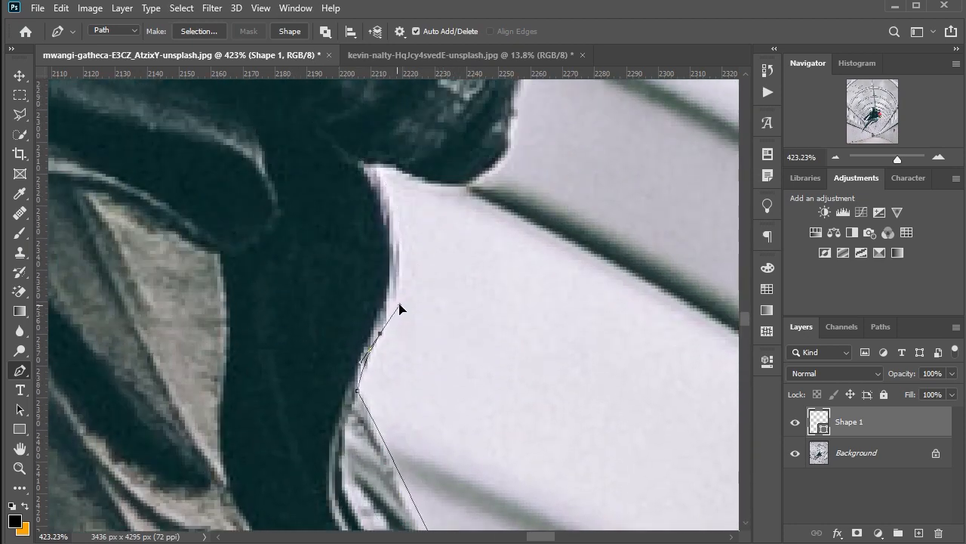
left_click(380, 333, "alt")
left_click_drag(377, 167, 320, 80)
left_click(376, 167, "alt")
Trace the rounded underside of the gloved fist.
left_click_drag(419, 177, 440, 194)
left_click(419, 176, "alt")
scroll(453, 185, "up", 1)
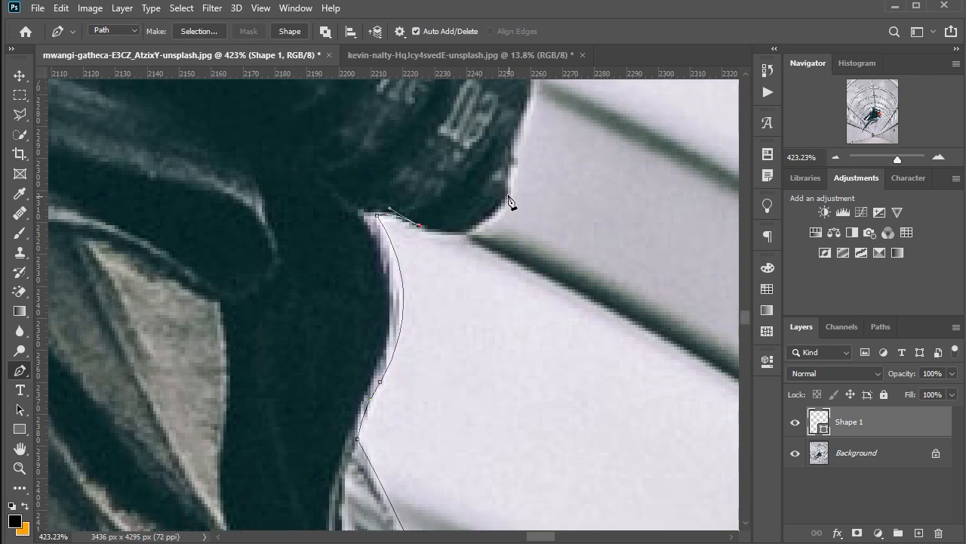
left_click_drag(512, 181, 542, 121)
left_click(512, 181, "alt")
Trace the outer side of the lettered glove up past the notch at the sleeve cuff.
scroll(513, 183, "up", 1)
left_click(512, 198)
scroll(526, 174, "up", 1)
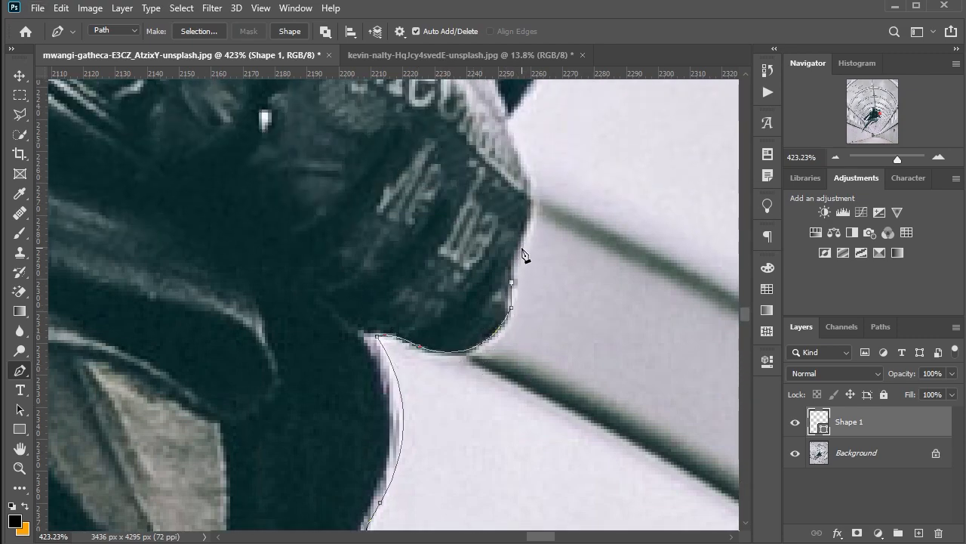
left_click(505, 119)
scroll(521, 162, "up", 4)
left_click_drag(554, 202, 563, 133)
left_click(553, 201, "alt")
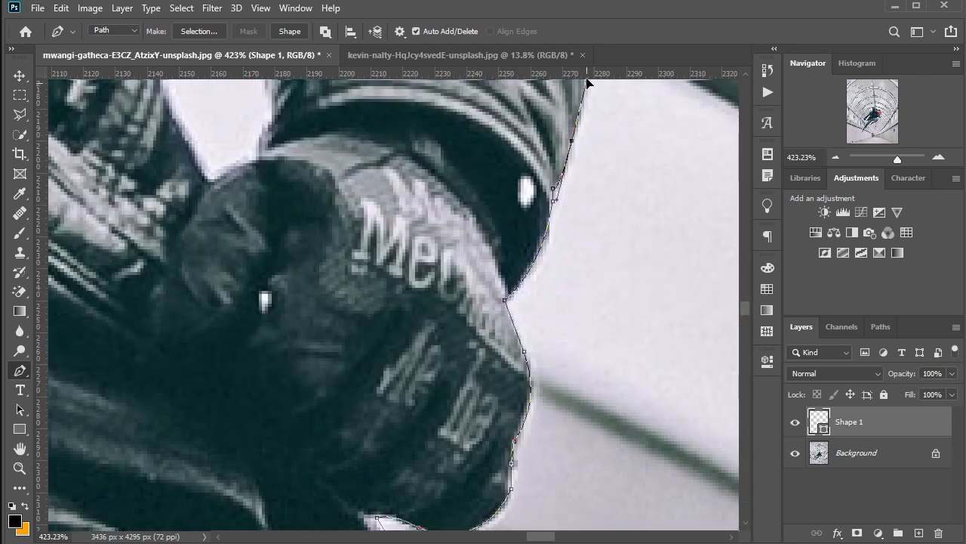
Trace the outer edge of the jacket sleeve just above the glove.
scroll(588, 83, "up", 1)
left_click(569, 151, "alt")
scroll(578, 162, "up", 4)
left_click_drag(584, 203, 585, 184)
left_click(585, 203, "alt")
Trace the outer sleeve upward and over the bend onto the top of the jacket.
scroll(584, 192, "down", 5)
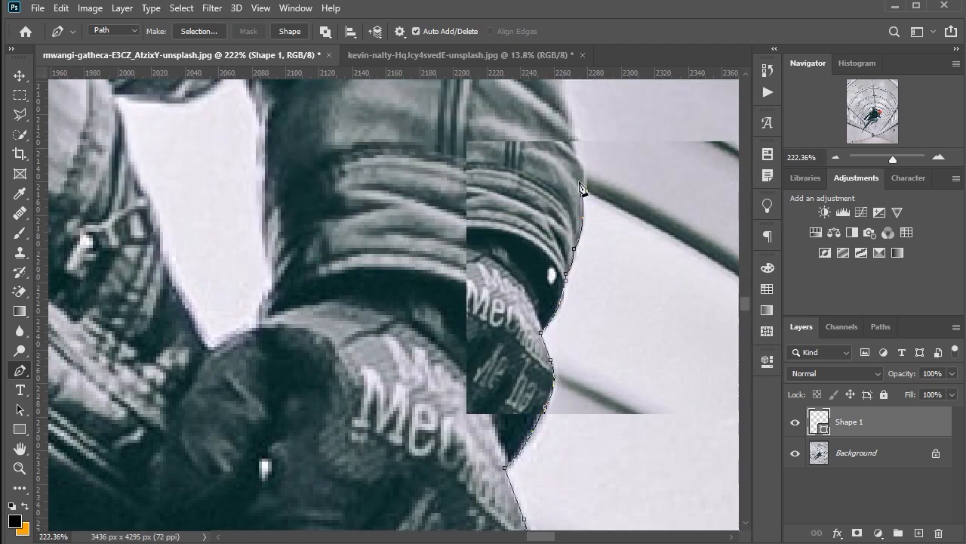
scroll(589, 219, "up", 3)
scroll(591, 231, "up", 3)
left_click_drag(566, 301, 544, 283)
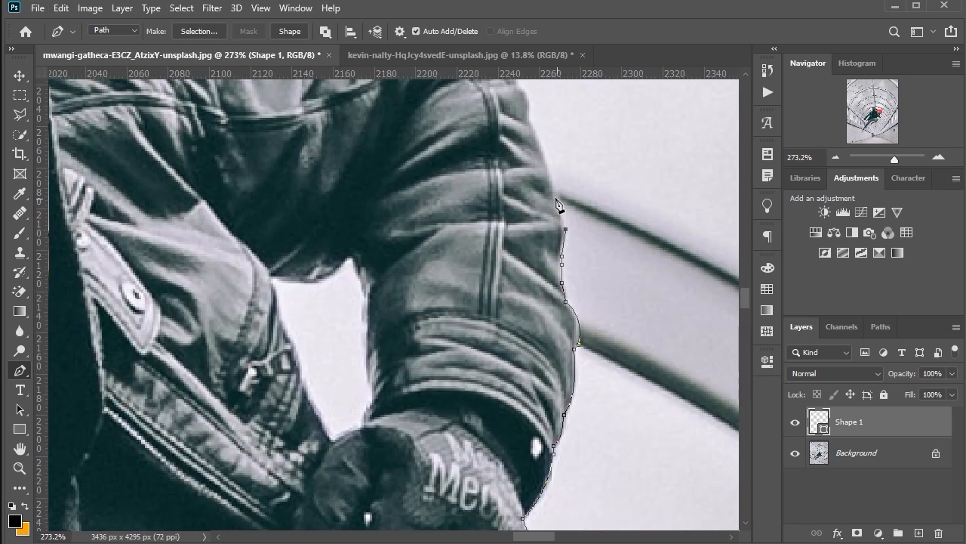
scroll(559, 205, "up", 1)
left_click(554, 258)
scroll(521, 189, "up", 2)
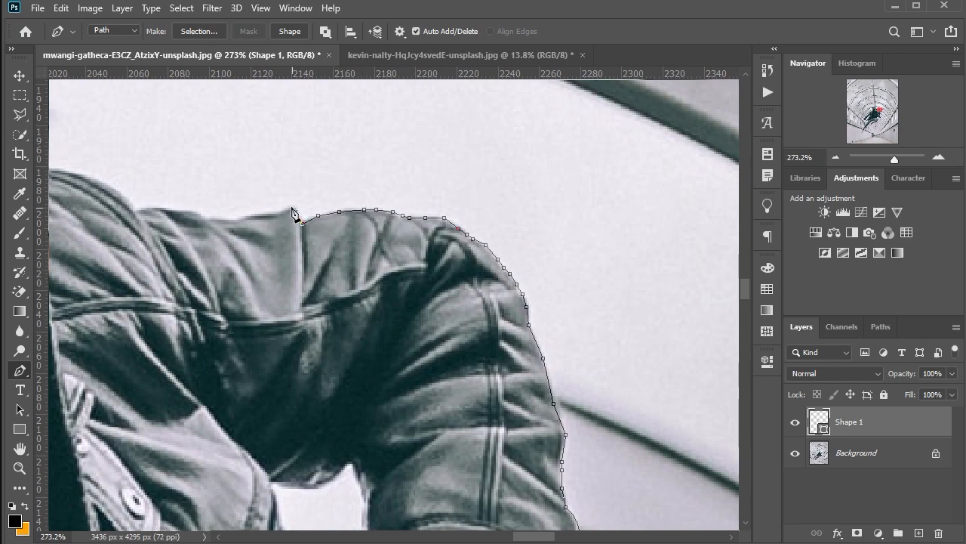
Trace across the top of the jacket shoulder to the edge of the hood.
scroll(408, 230, "left", 3)
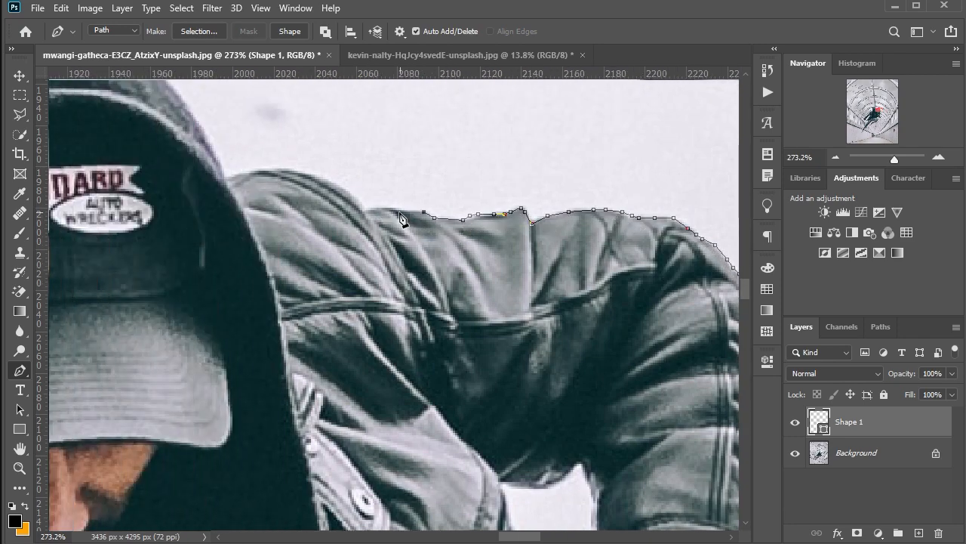
left_click_drag(226, 177, 120, 202)
left_click(226, 177, "alt")
Trace over the crown of the hood and down its opposite side.
scroll(226, 179, "down", 8)
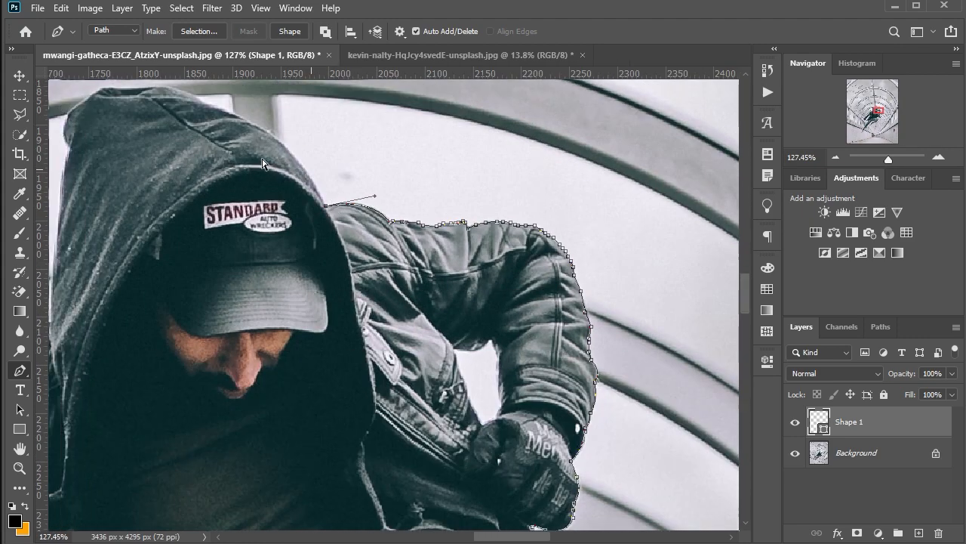
scroll(362, 229, "up", 4)
scroll(363, 229, "left", 4)
left_click_drag(393, 291, 353, 277)
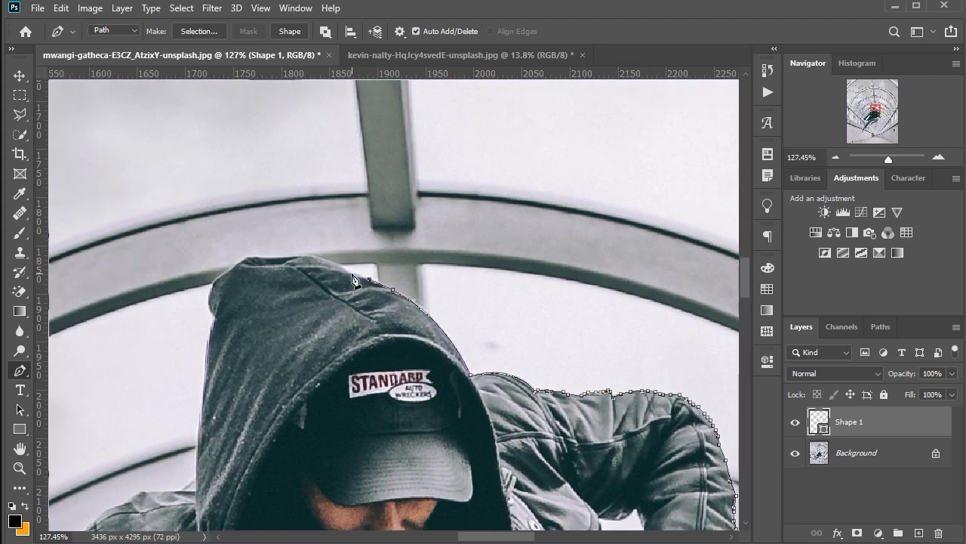
scroll(216, 320, "down", 3)
left_click(205, 322)
Trace the other shoulder from the base of the hood onto the upper sleeve.
scroll(200, 325, "left", 1)
left_click(248, 323)
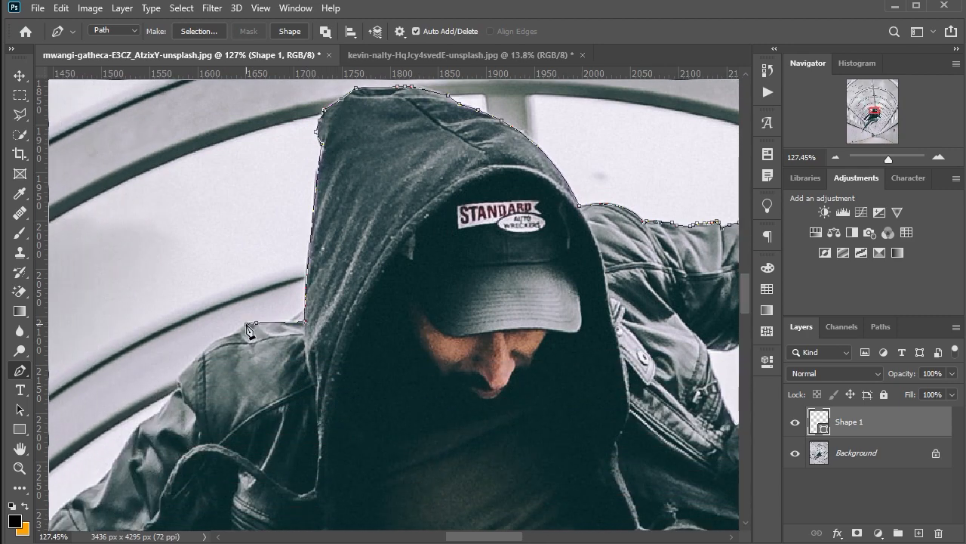
left_click(160, 412)
left_click(143, 422)
Trace the creased outer edge of the extended sleeve down past the elbow.
left_click_drag(173, 427, 475, 162)
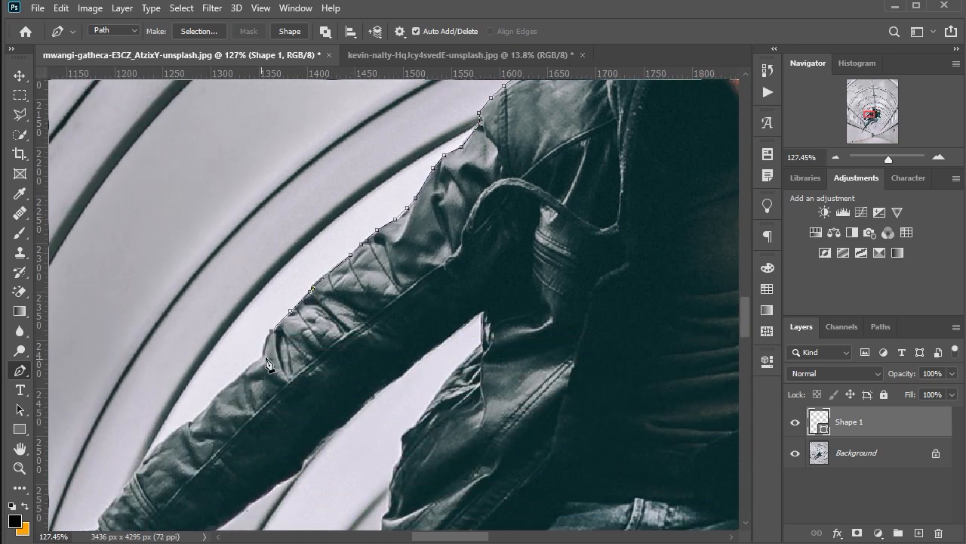
left_click(209, 404)
left_click(190, 421)
Trace the forearm and sleeve cuff down to the extended glove.
left_click_drag(191, 421, 323, 144)
left_click(308, 154)
left_click(277, 182)
left_click(268, 197)
left_click(254, 210)
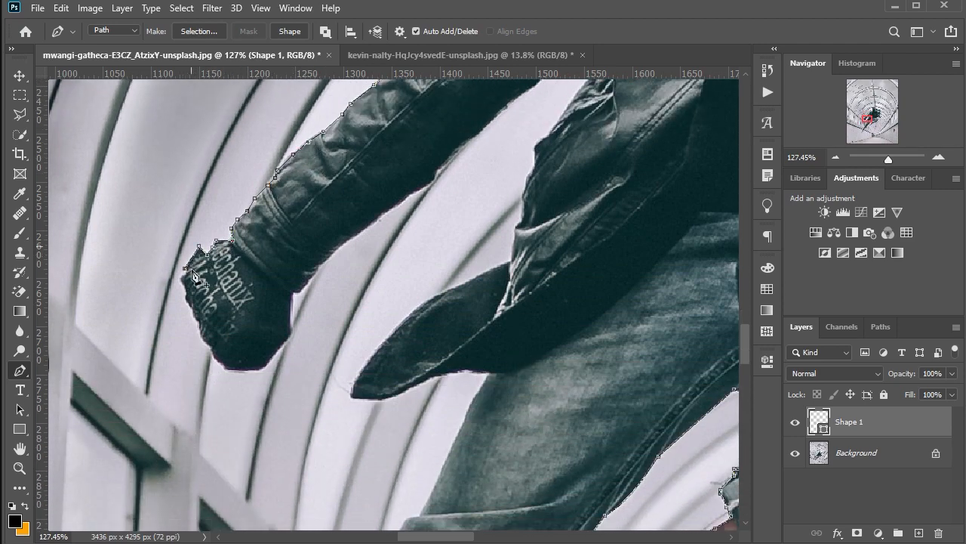
Trace the knuckle side of the extended glove with closely spaced anchor points.
scroll(184, 236, "up", 5)
left_click(192, 275)
scroll(192, 274, "down", 1)
left_click(210, 274)
scroll(211, 275, "down", 3)
left_click(214, 219)
left_click(223, 234)
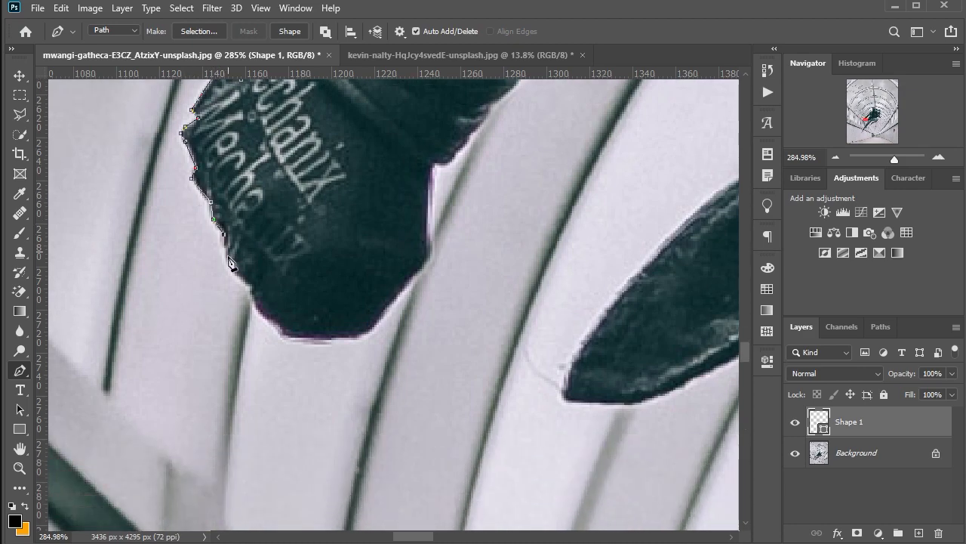
left_click(251, 286)
Trace around the bottom of the extended glove and up its inner side to the sleeve.
scroll(260, 249, "down", 2)
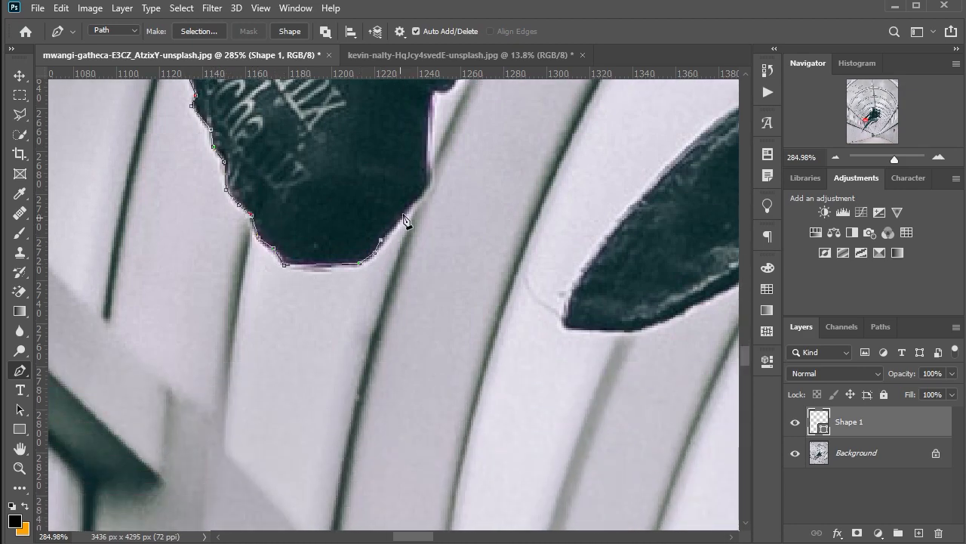
left_click(420, 196)
left_click(432, 181)
left_click(428, 166)
scroll(428, 167, "up", 5)
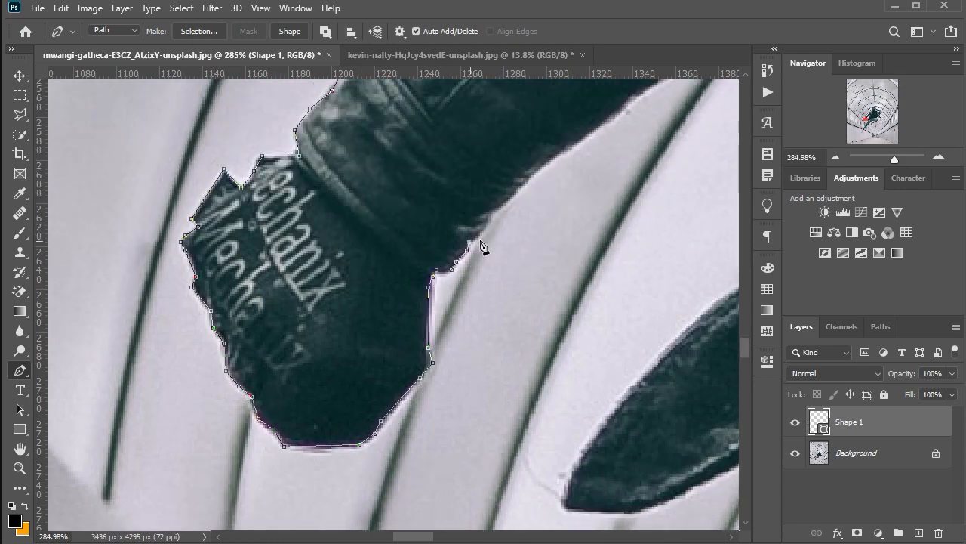
Trace the underside of the extended forearm from the glove's wrist up past the sleeve cuff.
left_click(518, 192)
left_click(538, 171)
scroll(538, 171, "down", 6)
left_click_drag(644, 117, 479, 187)
scroll(477, 186, "up", 5)
left_click(335, 256)
left_click(381, 225)
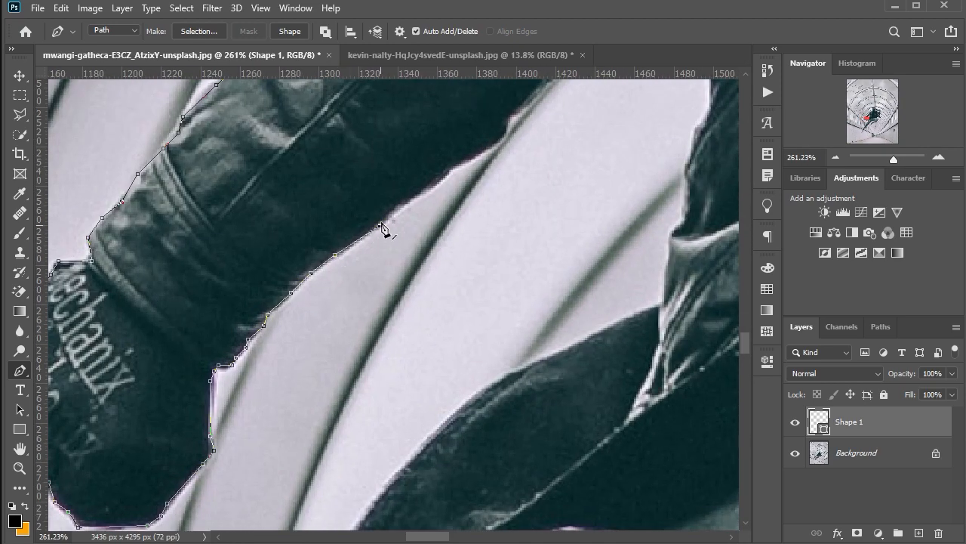
Continue the path along the underside of the extended sleeve from the elbow toward the armpit.
left_click(521, 110)
scroll(524, 113, "up", 6)
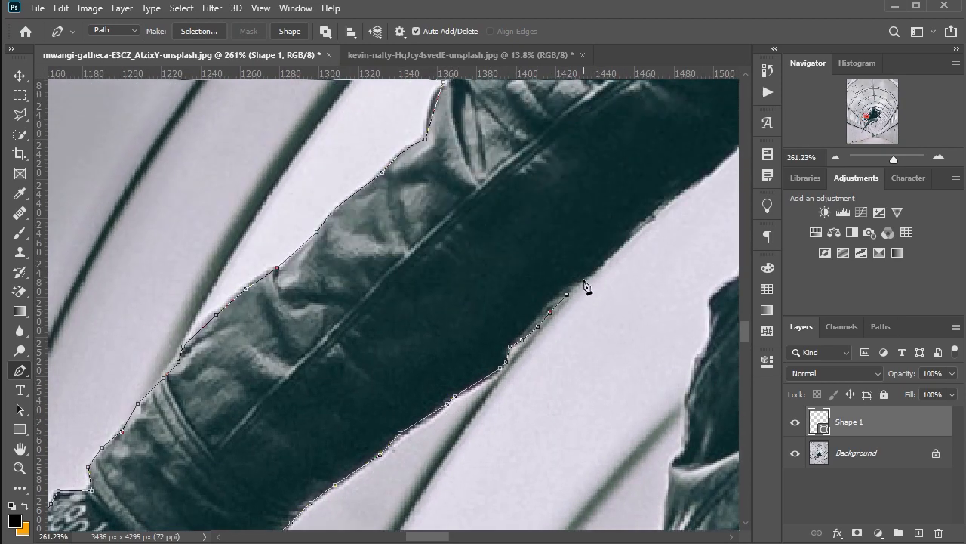
left_click(666, 199)
scroll(665, 200, "right", 5)
scroll(620, 204, "up", 2)
left_click(444, 285)
left_click(462, 273)
left_click(484, 258)
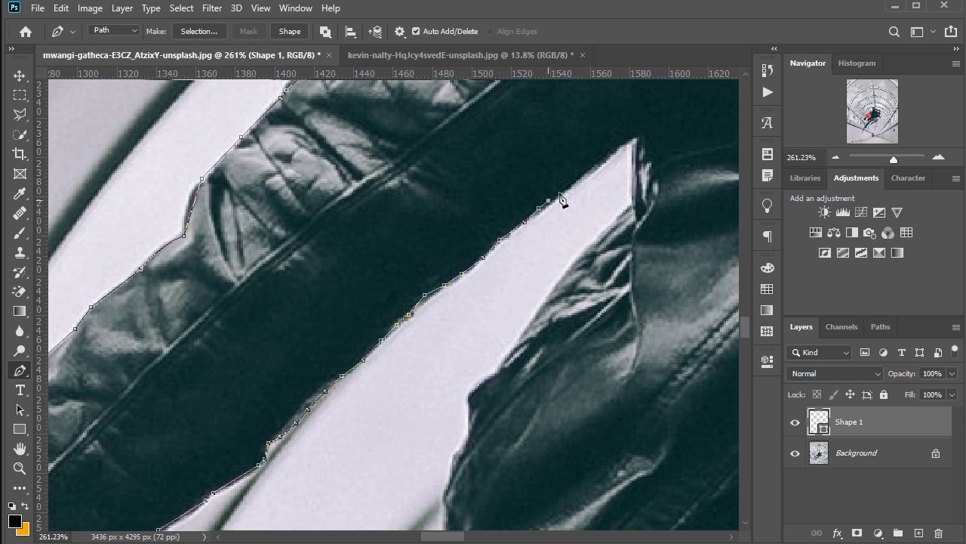
Trace around the narrow armpit notch and down the creased upper side edge of the jacket.
left_click(637, 195)
left_click(633, 204)
left_click(624, 214)
scroll(597, 208, "down", 2)
left_click(587, 177)
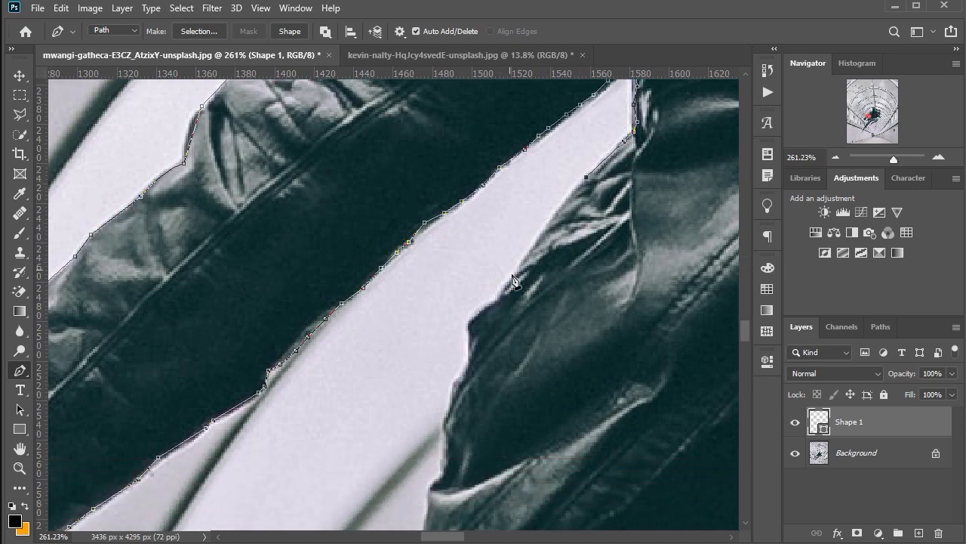
left_click(497, 299)
left_click(468, 324)
left_click(469, 345)
left_click(468, 362)
scroll(461, 369, "down", 5)
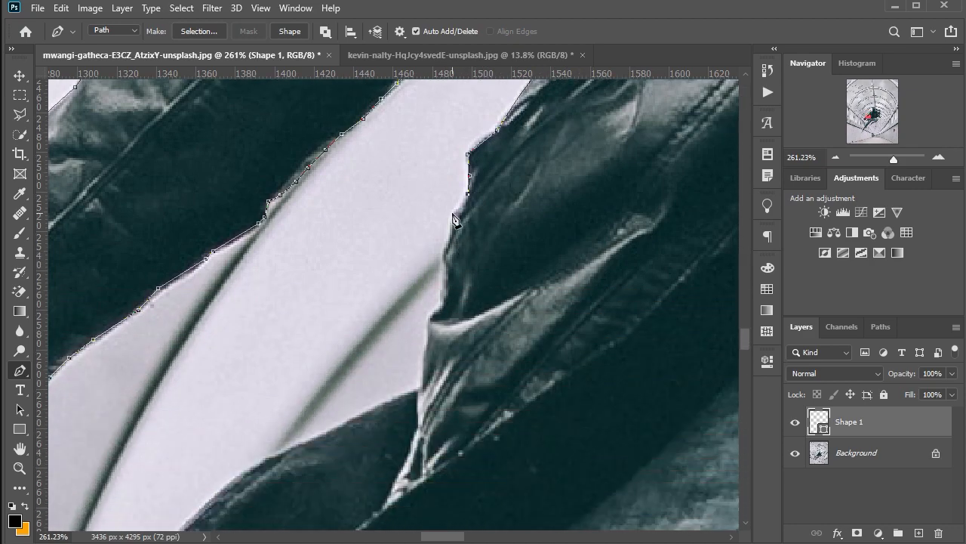
Trace the jacket's side edge past the light fold to the start of the pointed hem flap.
left_click(438, 300)
scroll(437, 299, "down", 2)
left_click(426, 265)
left_click(423, 285)
left_click(422, 306)
left_click(419, 326)
scroll(420, 326, "down", 3)
scroll(453, 289, "up", 2)
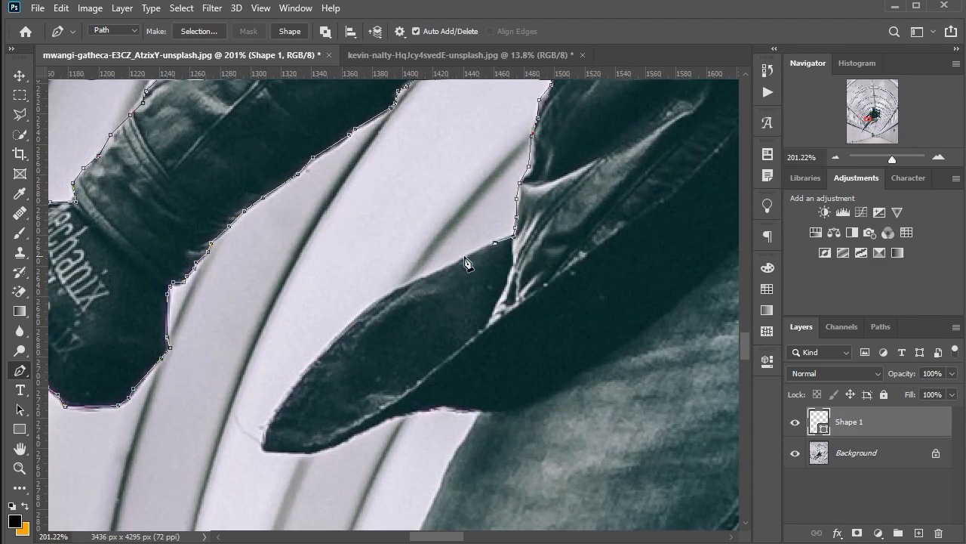
Trace the pointed jacket flap around its tip and back along its underside to the jeans.
left_click(351, 326)
scroll(350, 327, "down", 2)
left_click(263, 386)
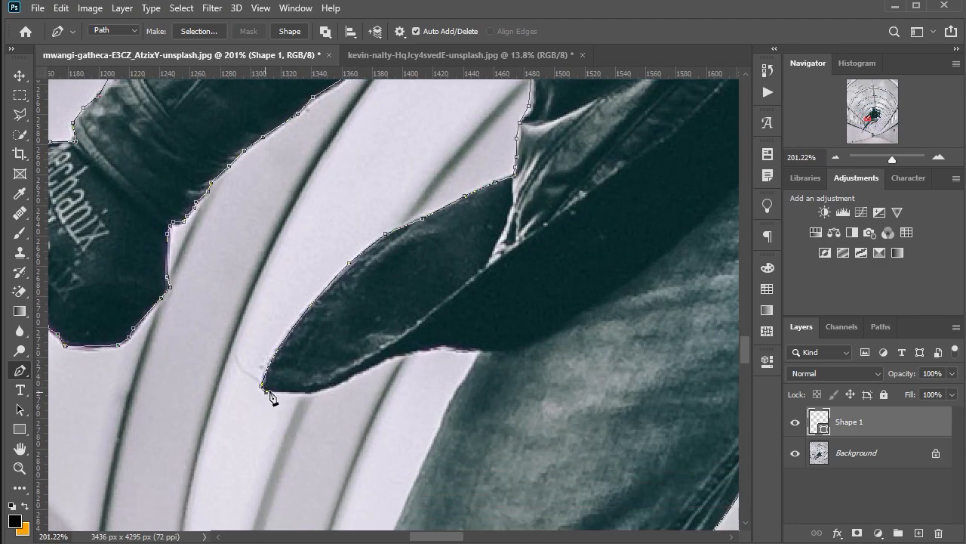
left_click(381, 362)
left_click_drag(482, 351, 543, 366)
left_click(482, 351, "alt")
Trace the edge of the jeans from the jacket hem down the thigh to the knee fold.
scroll(538, 333, "down", 6)
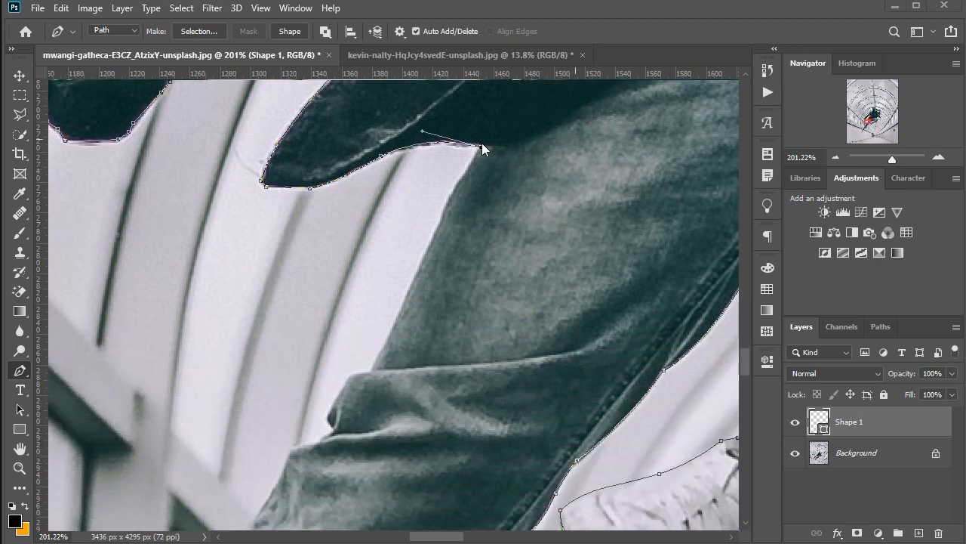
left_click(443, 214)
left_click(441, 220)
scroll(462, 202, "down", 2)
left_click(408, 221)
left_click(388, 269)
left_click(369, 300)
left_click(350, 303)
scroll(348, 287, "down", 2)
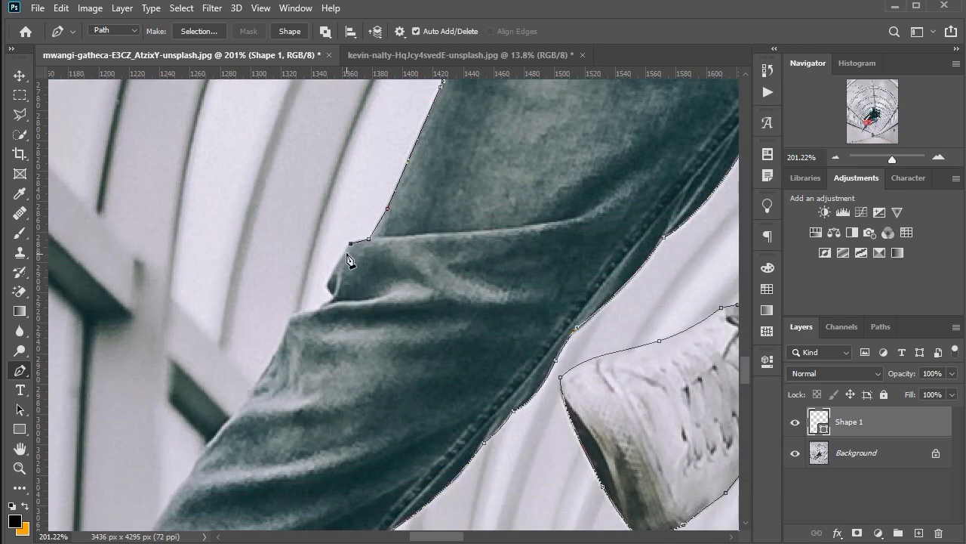
Trace the creased knee of the extended leg with closely spaced anchor points.
scroll(330, 295, "down", 1)
scroll(328, 272, "up", 3)
left_click(332, 259)
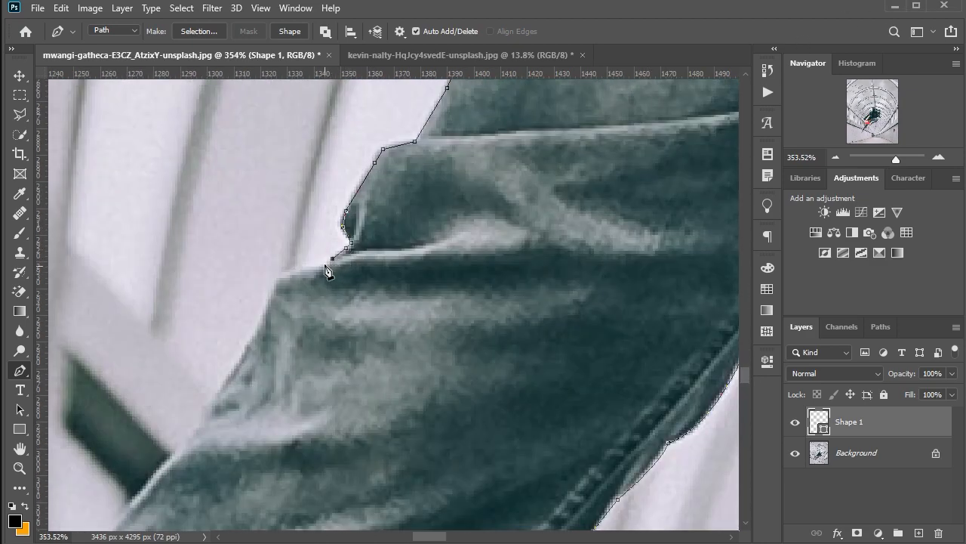
left_click(262, 317)
scroll(250, 323, "down", 1)
left_click(210, 338)
left_click_drag(165, 400, 142, 421)
left_click(164, 400, "alt")
Trace the lower leg of the jeans down to the outer edge of the frayed cuff.
scroll(205, 397, "down", 3)
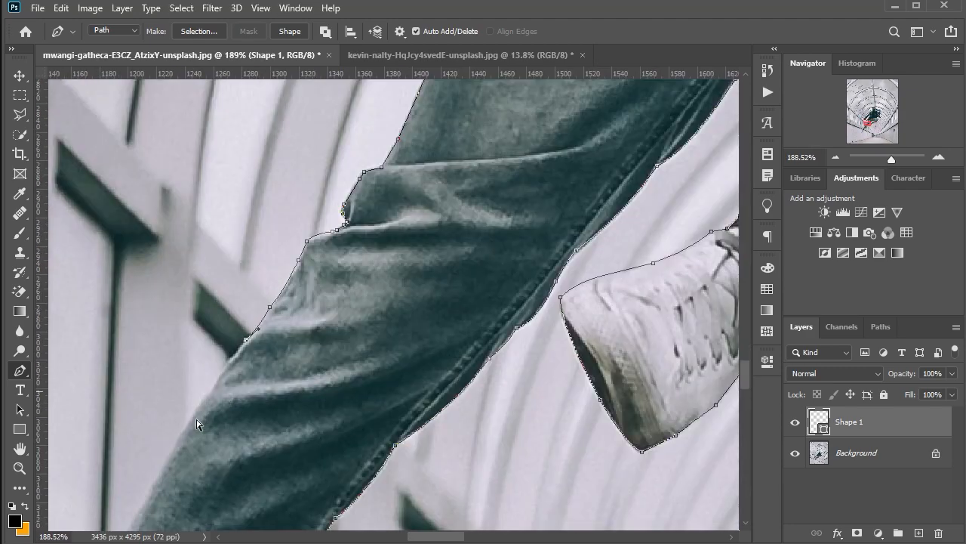
scroll(376, 288, "left", 5)
scroll(332, 305, "down", 10)
scroll(235, 344, "up", 1)
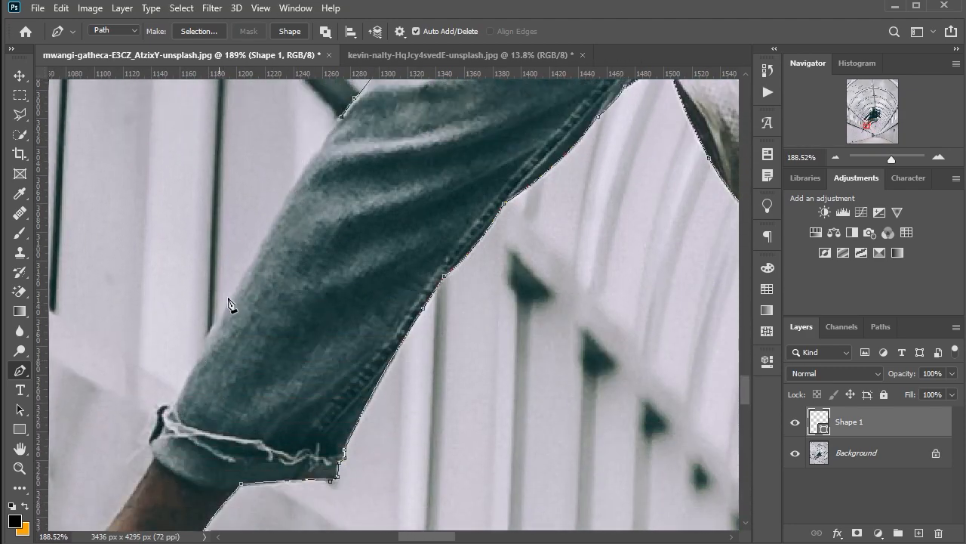
left_click_drag(242, 277, 198, 368)
left_click(189, 373)
scroll(155, 434, "left", 2)
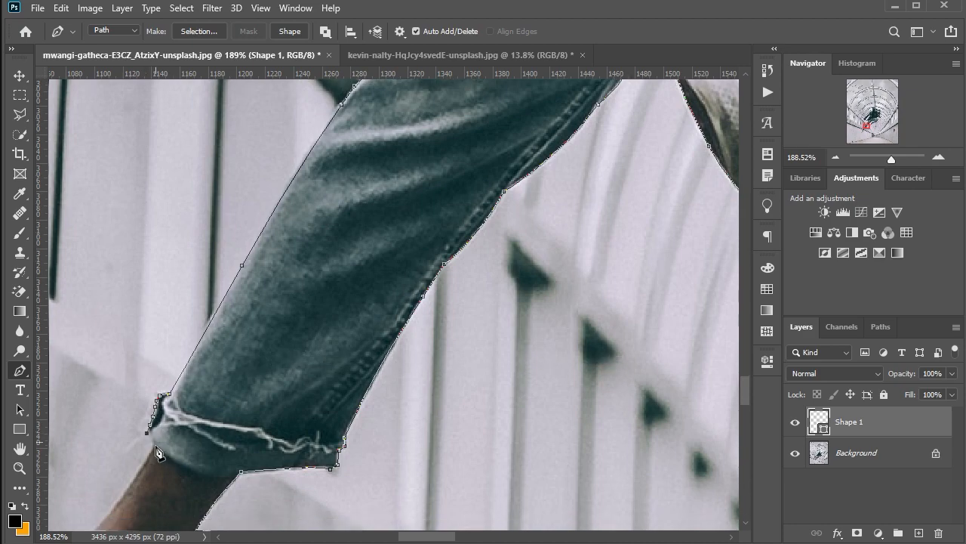
Trace the bare ankle with a curved segment from the jeans cuff down to the shoe's upper edge.
scroll(269, 317, "down", 4)
left_click_drag(152, 320, 81, 379)
scroll(83, 376, "right", 1)
scroll(113, 340, "left", 5)
scroll(143, 306, "down", 9)
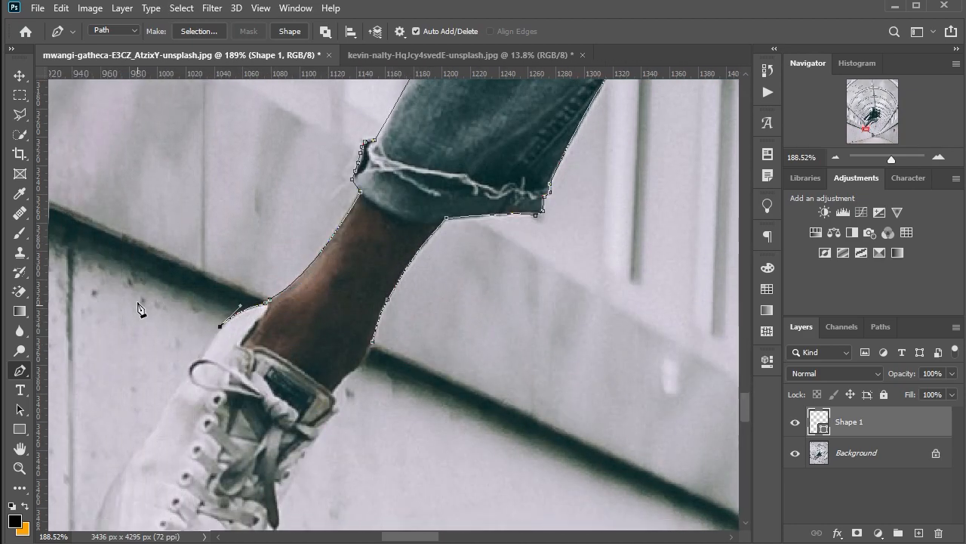
Trace the shoe's outer side with curved segments from the collar down toward the toe.
scroll(118, 296, "up", 1)
left_click_drag(157, 222, 143, 259)
left_click(157, 221, "alt")
left_click_drag(92, 341, 86, 416)
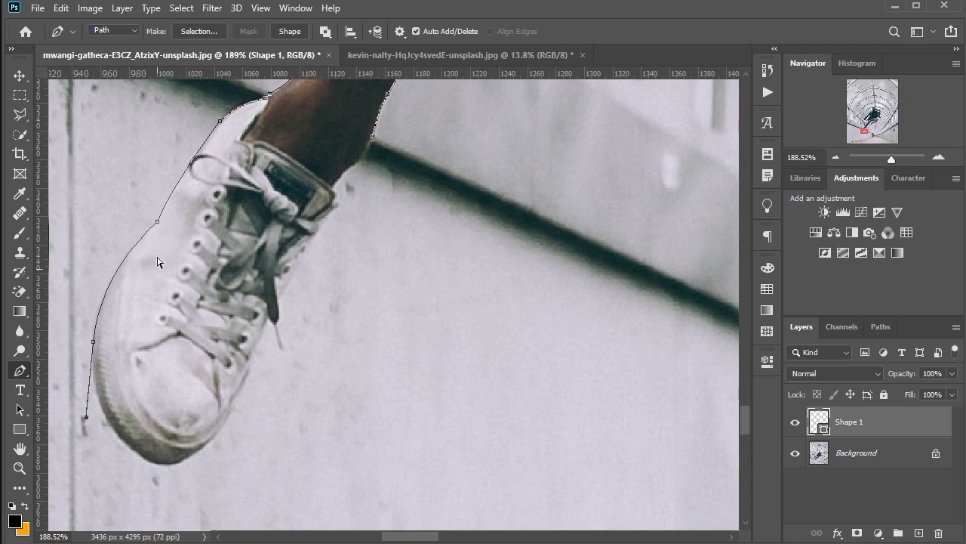
left_click_drag(158, 221, 152, 221)
left_click_drag(167, 183, 182, 168)
left_click_drag(154, 222, 164, 192)
scroll(115, 306, "down", 3)
left_click_drag(141, 382, 148, 367)
key("ctrl+z")
key("ctrl+z")
key("ctrl+z")
key("ctrl+z")
key("ctrl+z")
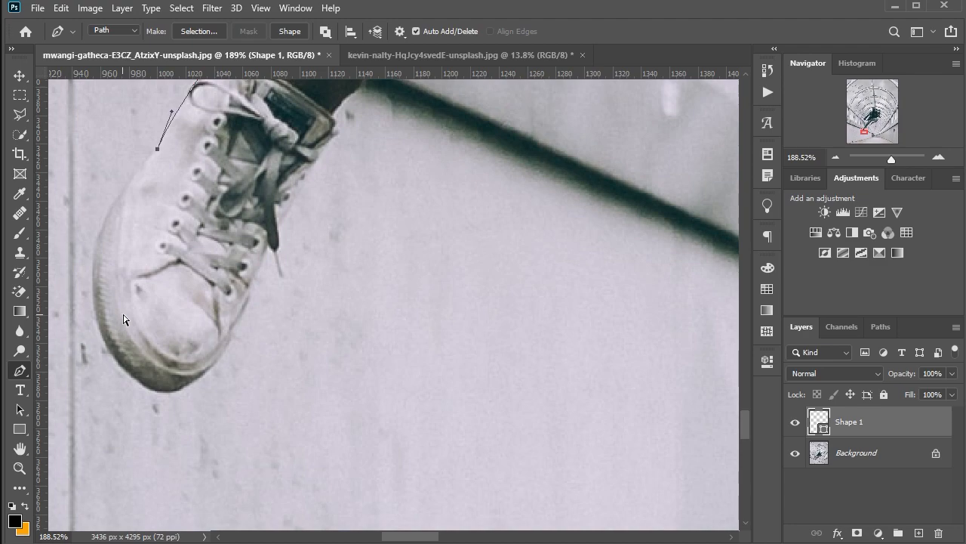
Reposition the anchor point on the shoe's outer side and continue the curved path around the rubber toe.
key("ctrl+shift+z")
left_click_drag(157, 149, 158, 124)
left_click_drag(170, 89, 177, 77)
double_click(176, 75)
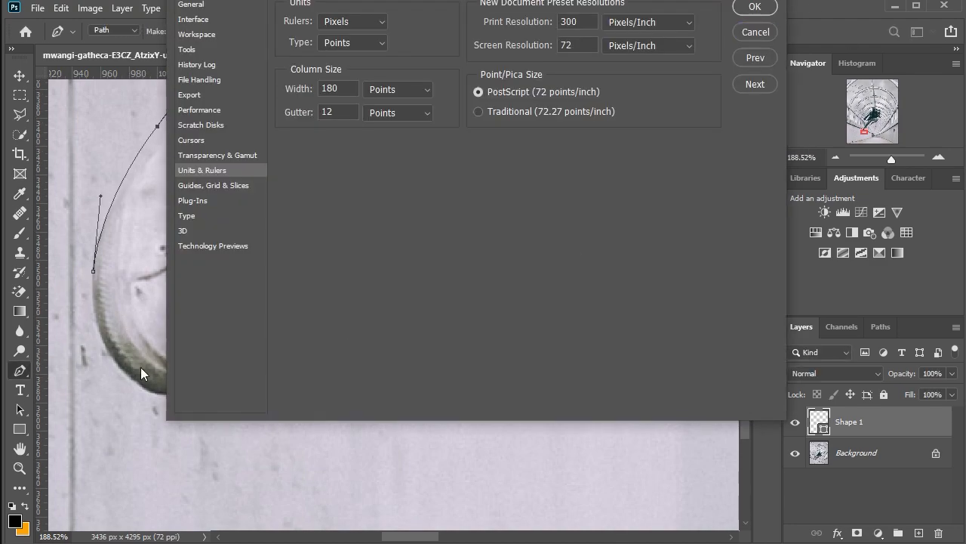
key("Escape")
left_click(136, 382)
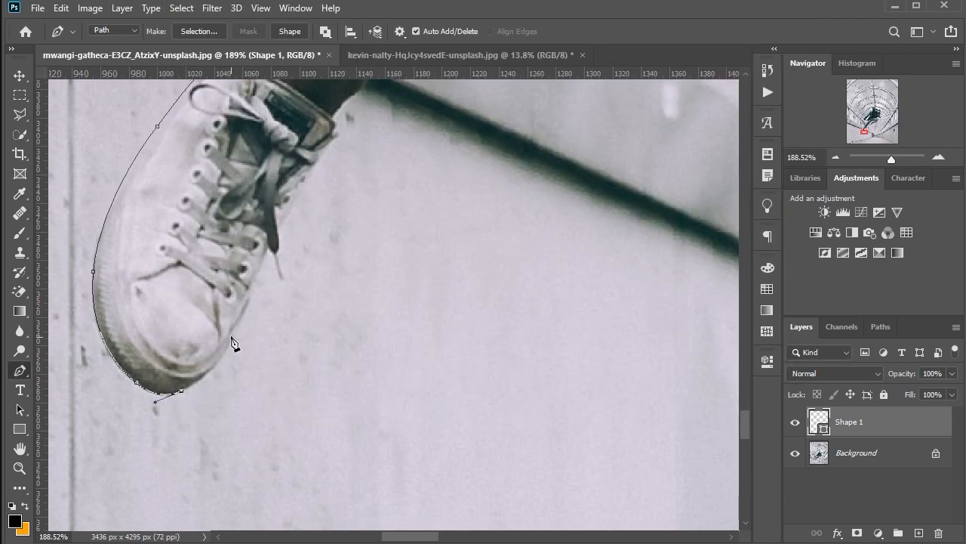
left_click_drag(231, 337, 248, 295)
Trace around the dangling shoelace and up the laced side of the shoe to its tongue.
scroll(272, 259, "up", 3)
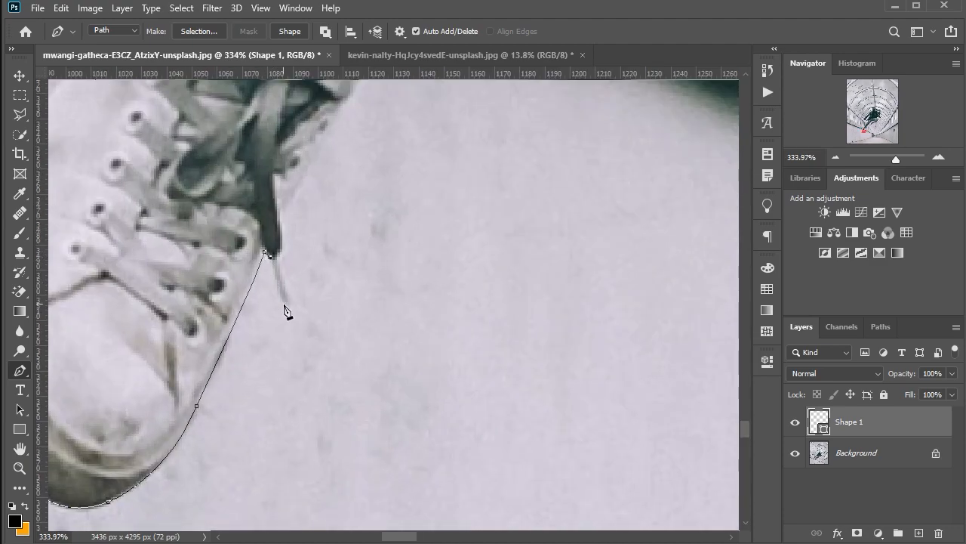
left_click(290, 303)
left_click_drag(277, 259, 278, 253)
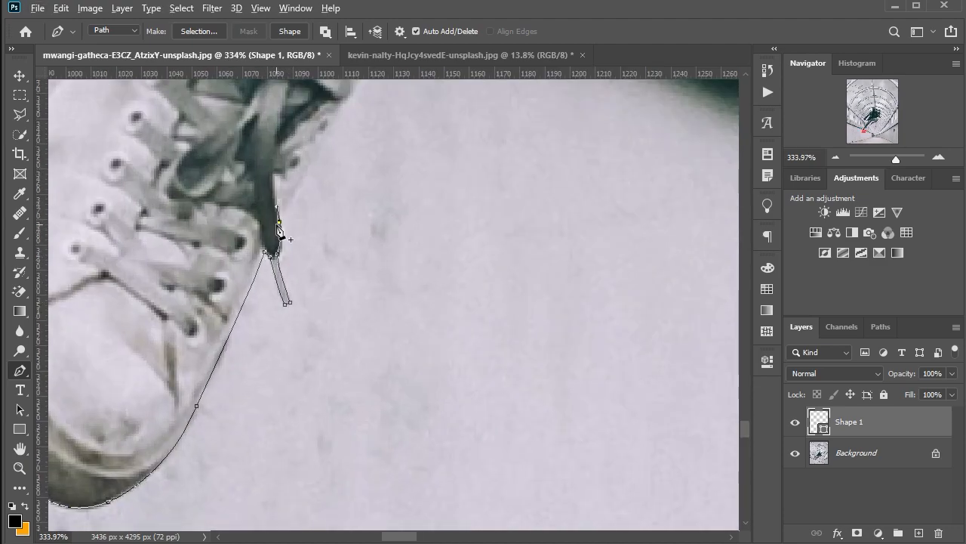
scroll(326, 215, "down", 2)
left_click(363, 164)
left_click(363, 151)
left_click(353, 138)
Complete the outline path by joining the shoe's tongue to the back of the bare ankle.
scroll(403, 149, "down", 2)
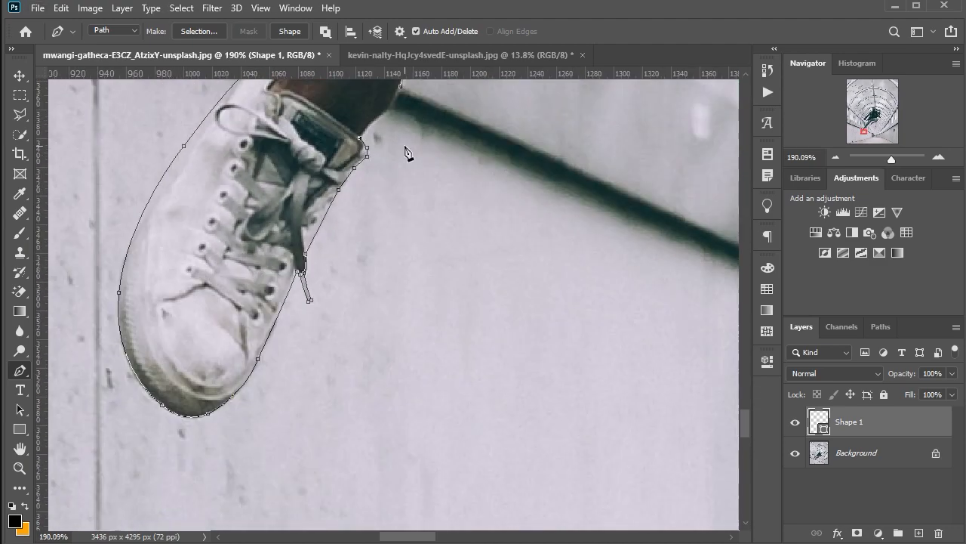
scroll(400, 151, "up", 3)
left_click_drag(379, 172, 411, 159)
left_click(398, 134)
scroll(418, 174, "down", 5)
scroll(420, 179, "down", 5)
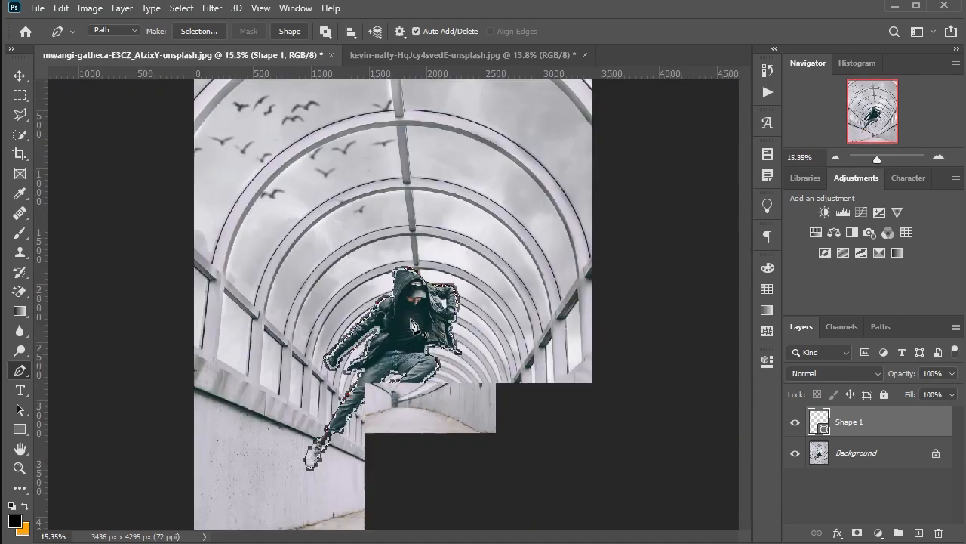
Trace the background gap between the bent arm and the jacket as a separate closed path.
scroll(382, 266, "up", 10)
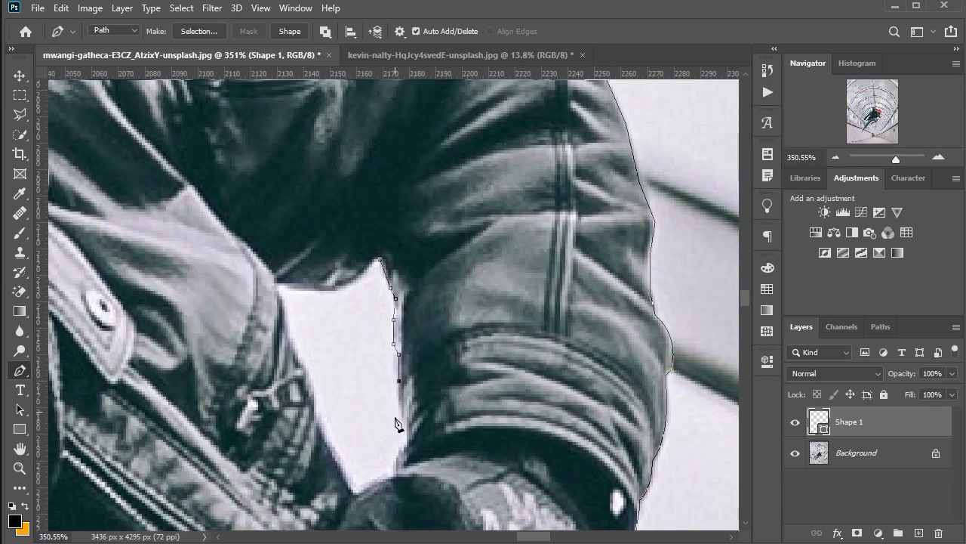
left_click(353, 491)
left_click(376, 258)
scroll(387, 296, "down", 10)
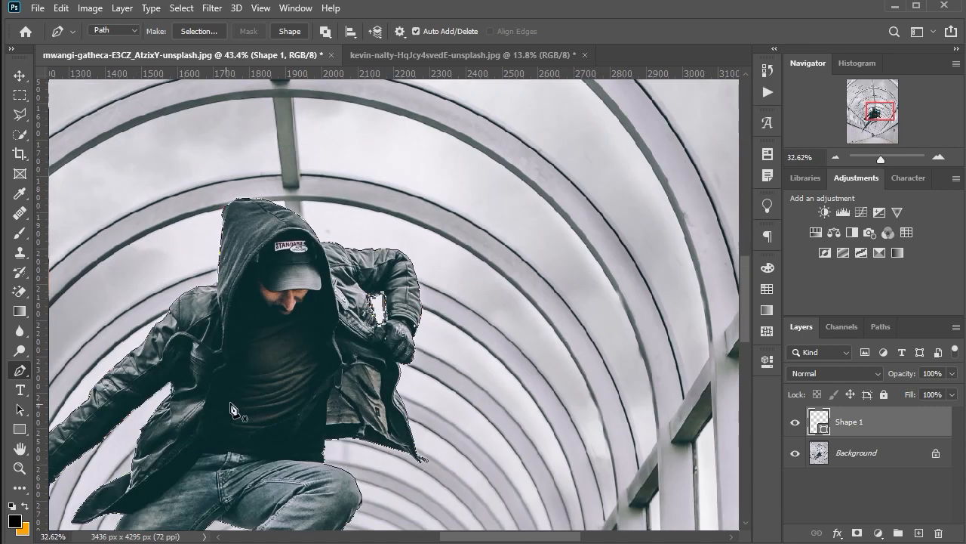
Try to make a selection from the path around the gap between the bent arm and the jacket.
scroll(370, 302, "up", 3)
right_click(350, 314)
left_click(401, 43)
left_click(560, 95)
scroll(349, 303, "up", 8)
right_click(298, 313)
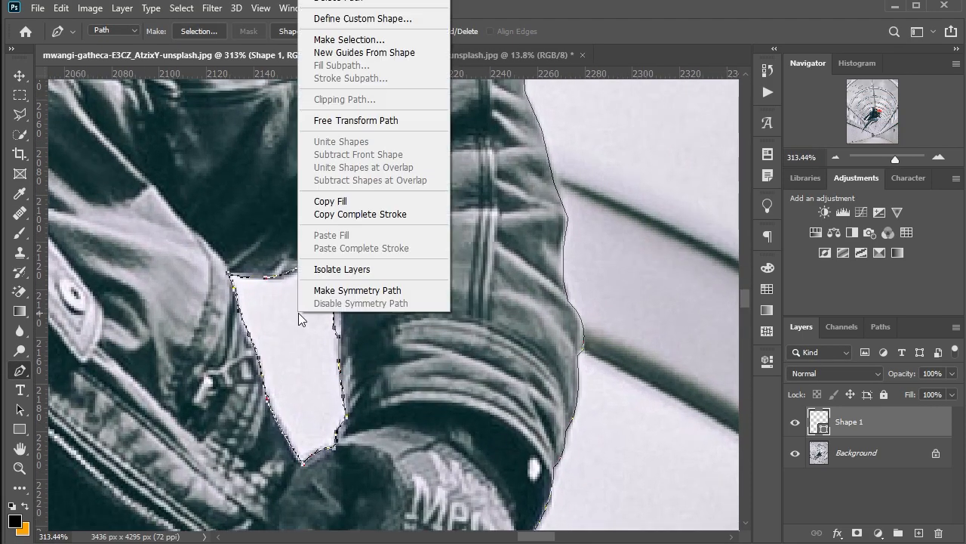
left_click(347, 40)
left_click(560, 95)
Make a selection from the man's outline path and add it to the Background layer as a layer mask.
scroll(344, 291, "down", 2)
right_click(496, 289)
left_click(559, 15)
left_click(559, 95)
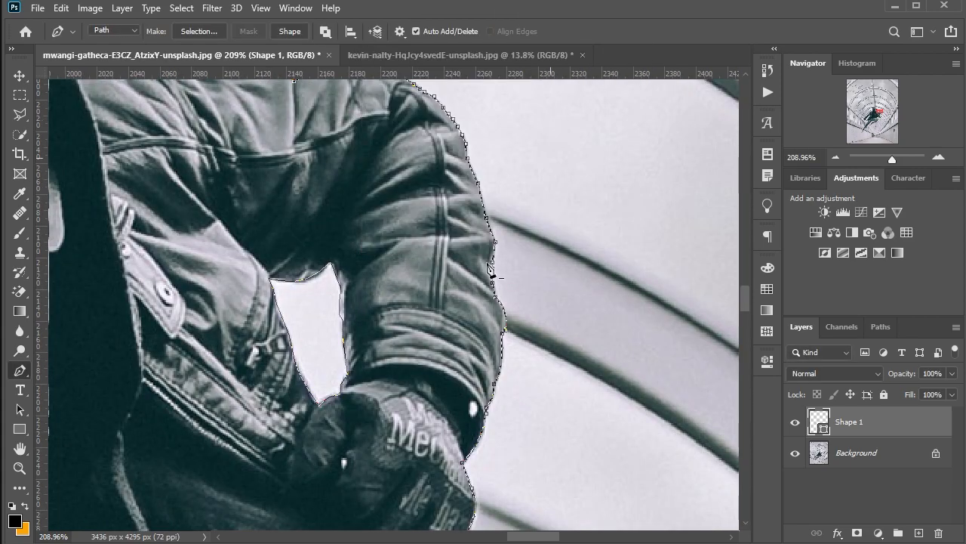
scroll(515, 254, "up", 3)
scroll(541, 239, "down", 6)
left_click(868, 453)
left_click(857, 533)
scroll(466, 290, "up", 3)
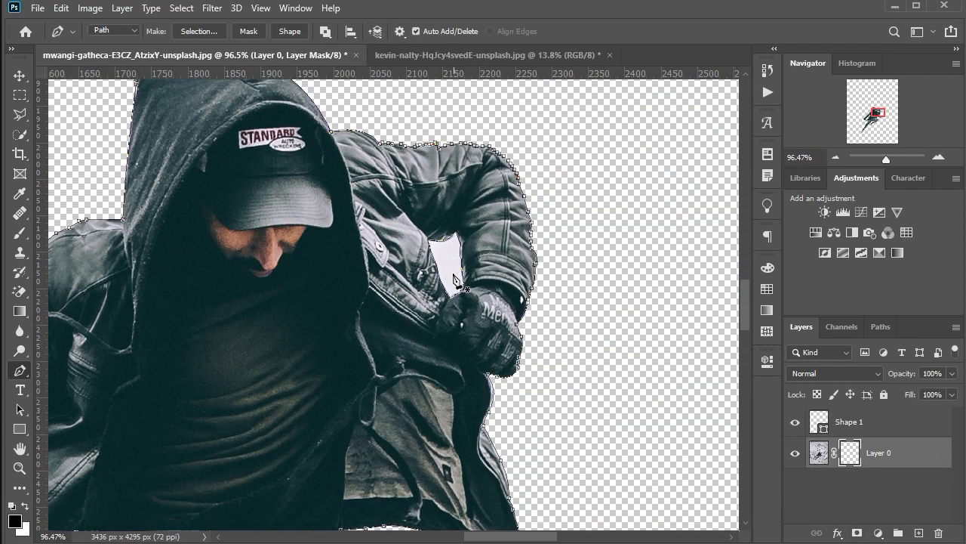
right_click(453, 274)
left_click(460, 261)
right_click(460, 261)
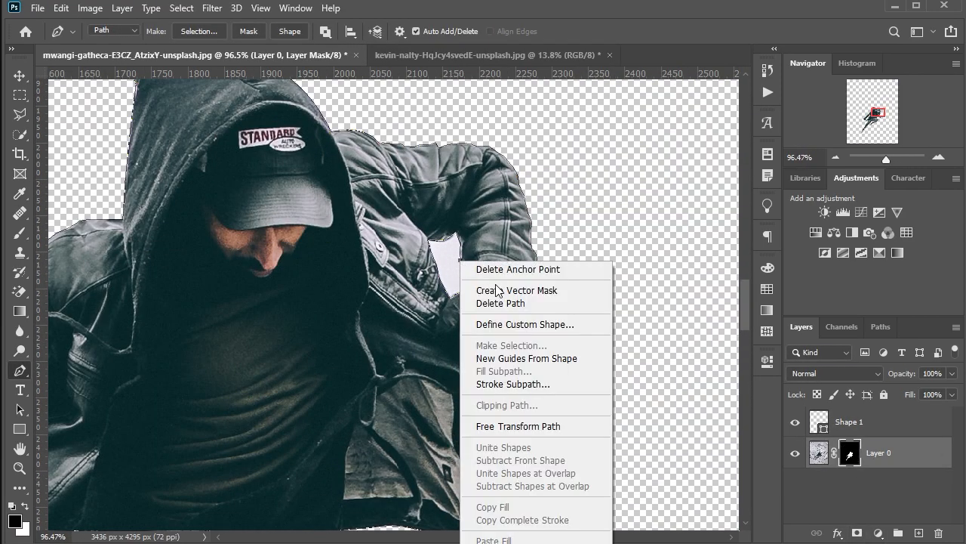
left_click(450, 264)
right_click(462, 266)
left_click(462, 265)
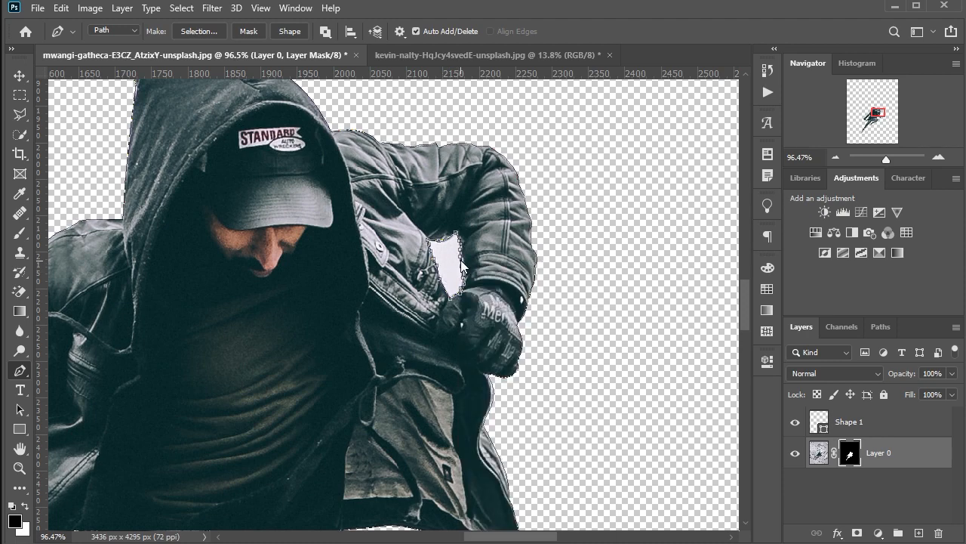
Make a selection from the arm gap's path and paint the gap black on the layer mask with the Brush tool.
right_click(462, 266)
left_click(518, 343)
left_click(559, 95)
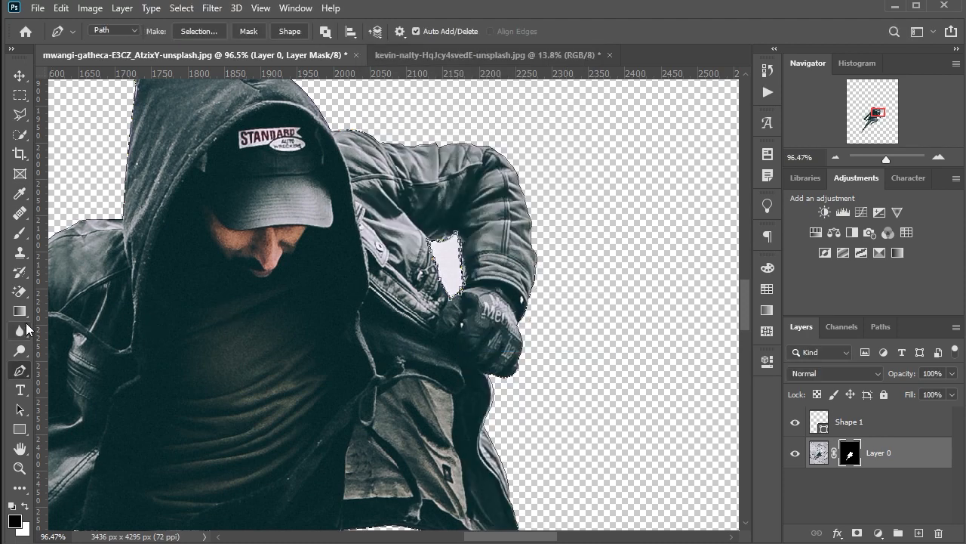
key("b")
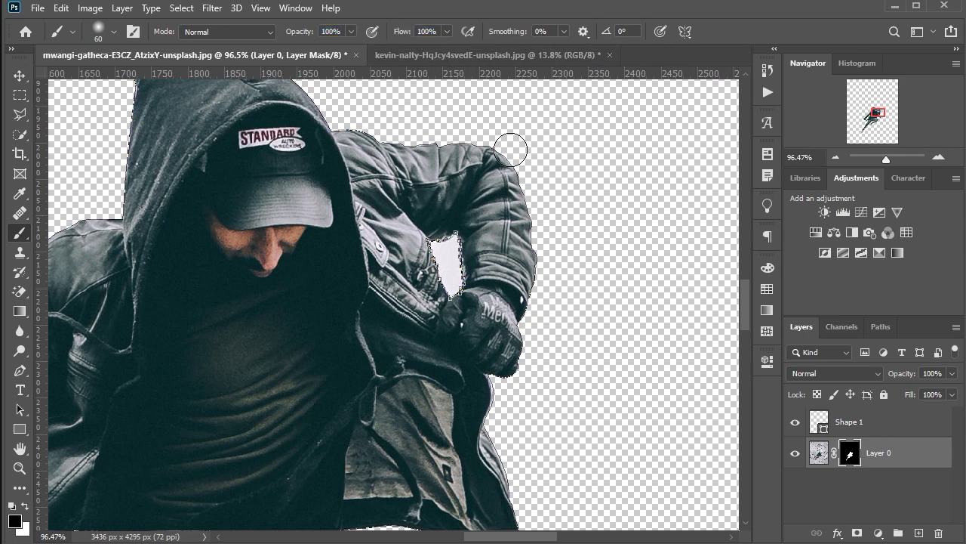
Switch to the Pen tool and set its mode to Shape.
left_click(20, 371)
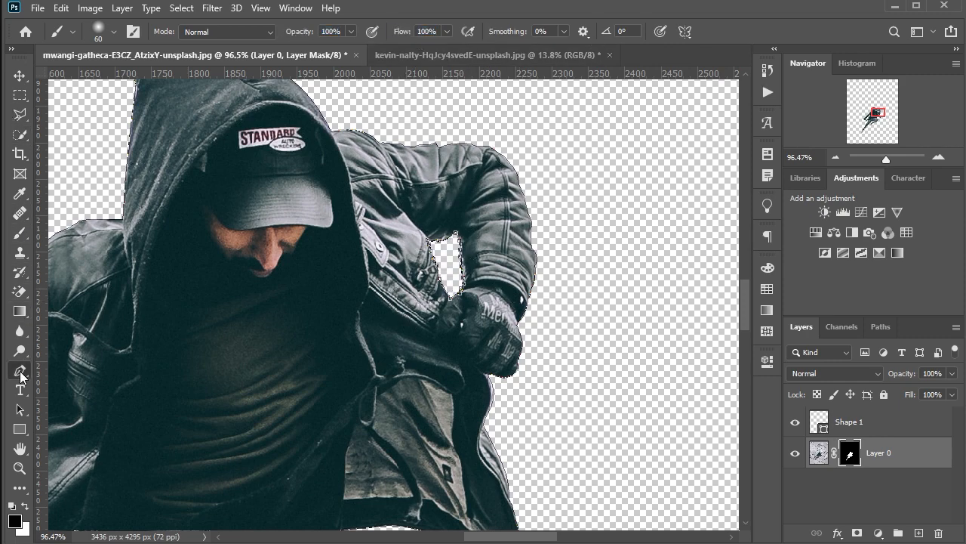
left_click(126, 31)
left_click(126, 43)
scroll(445, 239, "up", 3)
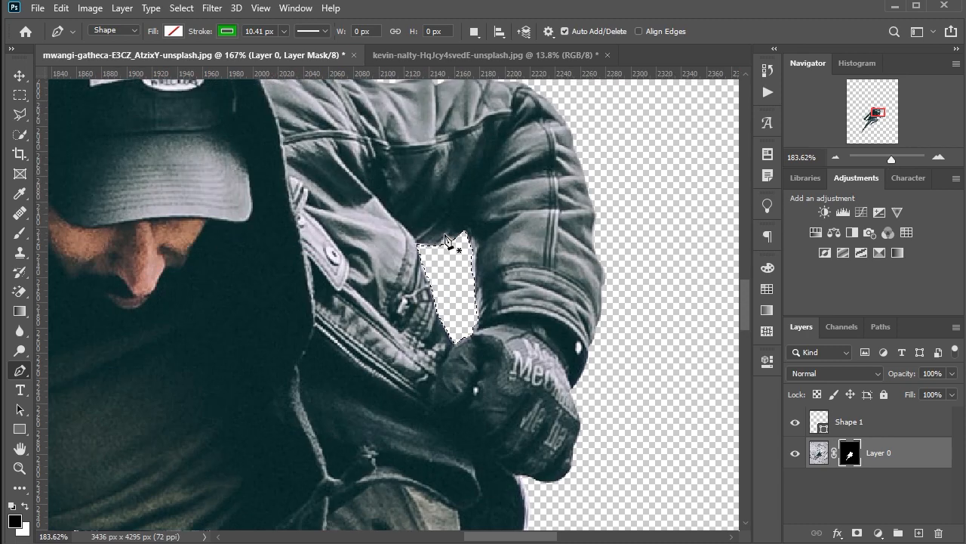
scroll(445, 239, "down", 2)
scroll(446, 239, "down", 8)
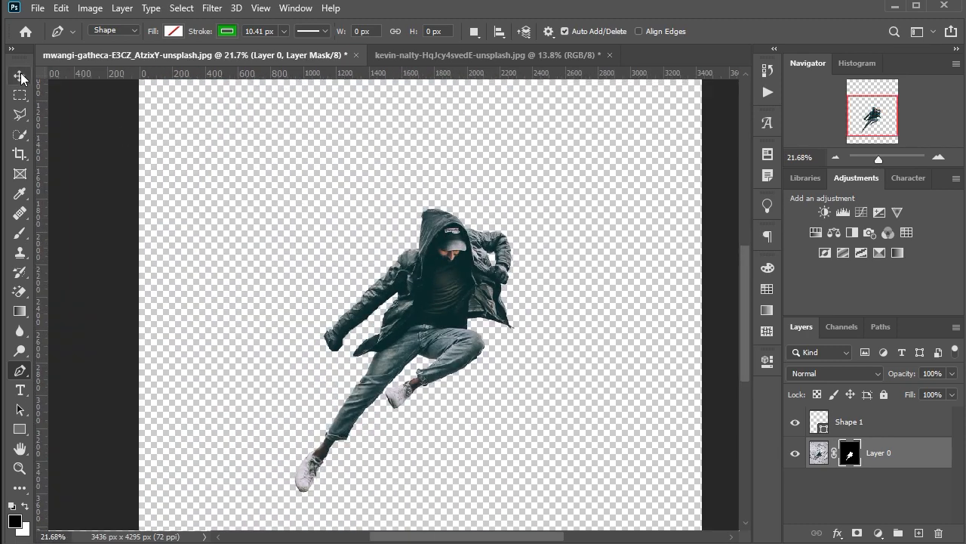
Switch to the Move tool and apply the layer mask on Layer 0.
left_click(20, 76)
scroll(528, 200, "down", 1)
right_click(857, 453)
left_click(845, 495)
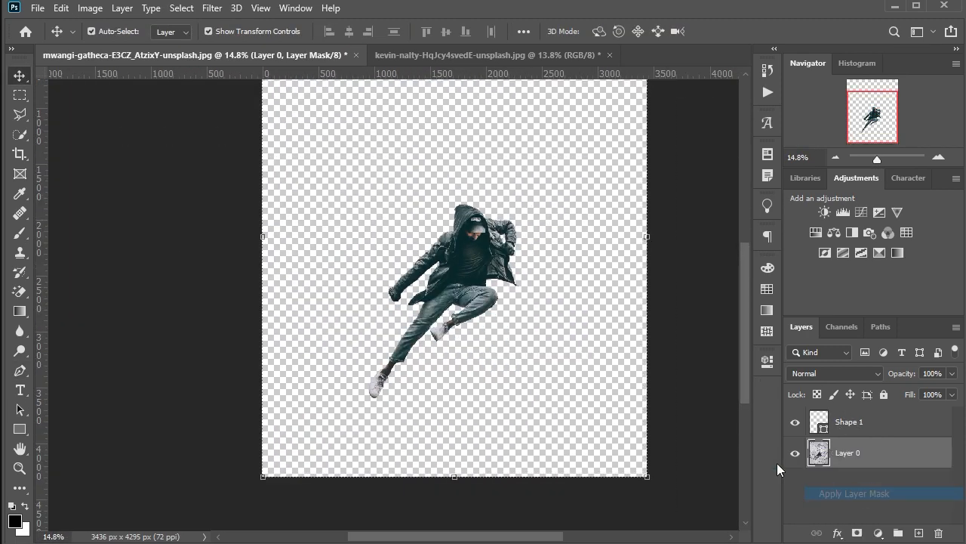
Move the cut-out man into the kevin-nalty street photo and scale him to about 109% with a rotation of about 2.45°.
left_click_drag(458, 269, 415, 313)
left_click_drag(455, 400, 479, 415)
Try flipping the man horizontally while positioning him over the wet street.
right_click(415, 370)
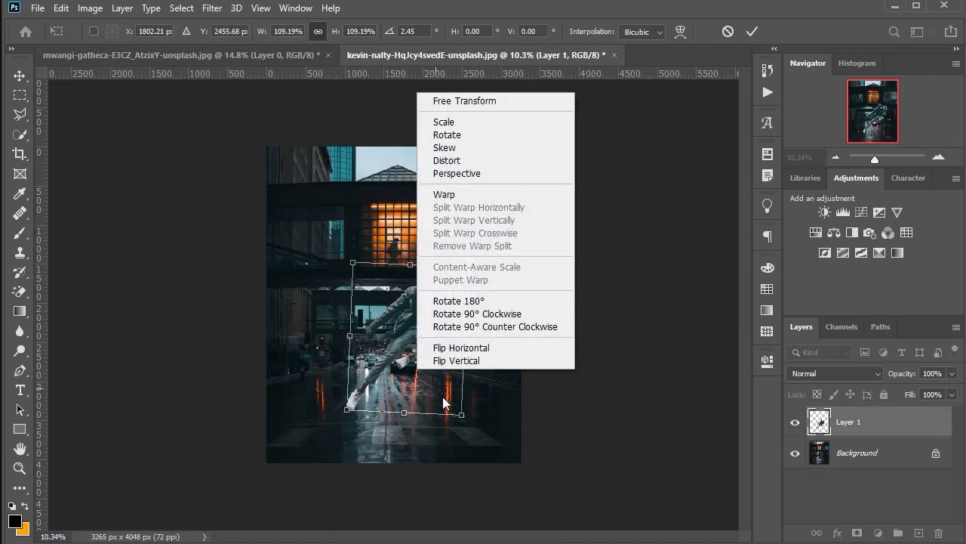
left_click(453, 350)
left_click_drag(415, 342, 398, 356)
right_click(405, 363)
scroll(453, 445, "down", 3)
left_click(453, 451)
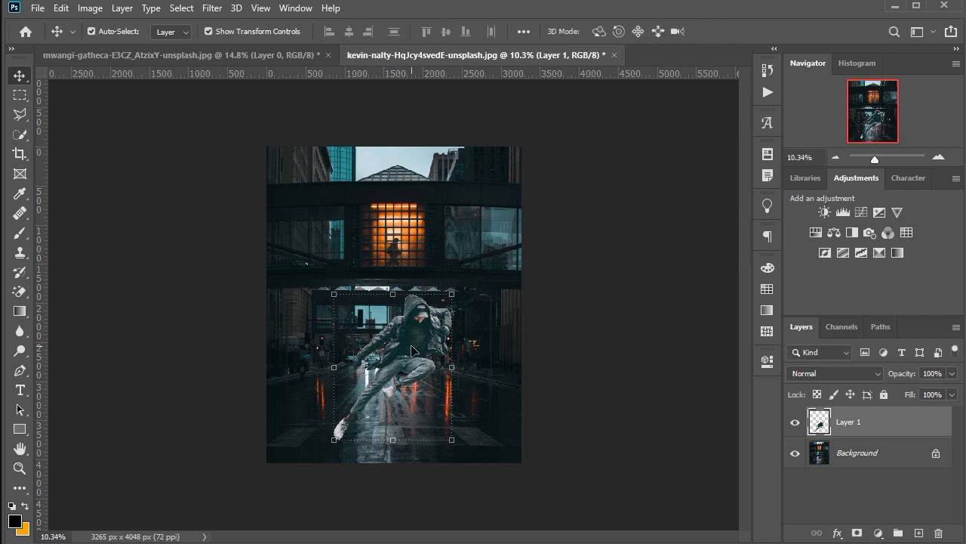
Enlarge the man to 109.88% and place him in front of the bridge, over the middle of the street.
left_click_drag(413, 351, 406, 354)
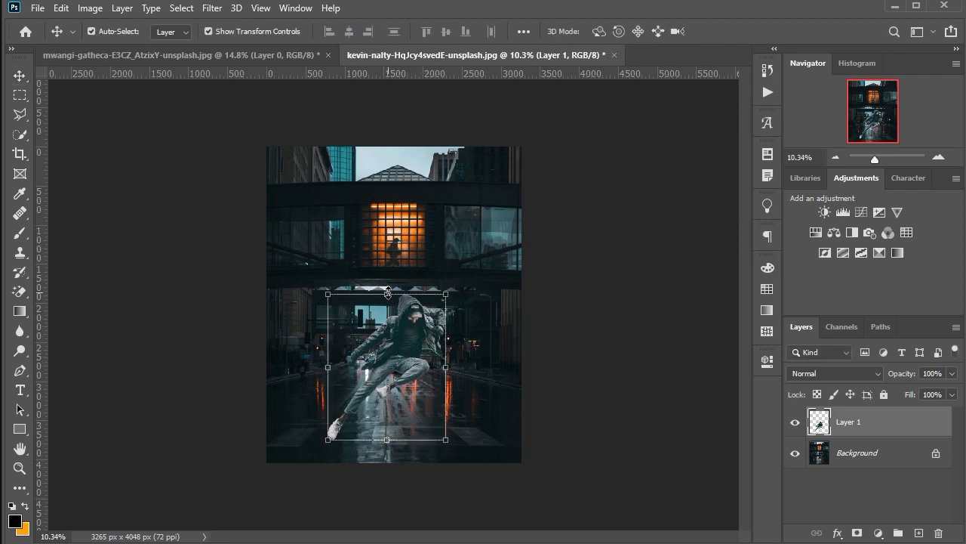
left_click_drag(387, 293, 386, 277)
left_click_drag(396, 347, 405, 343)
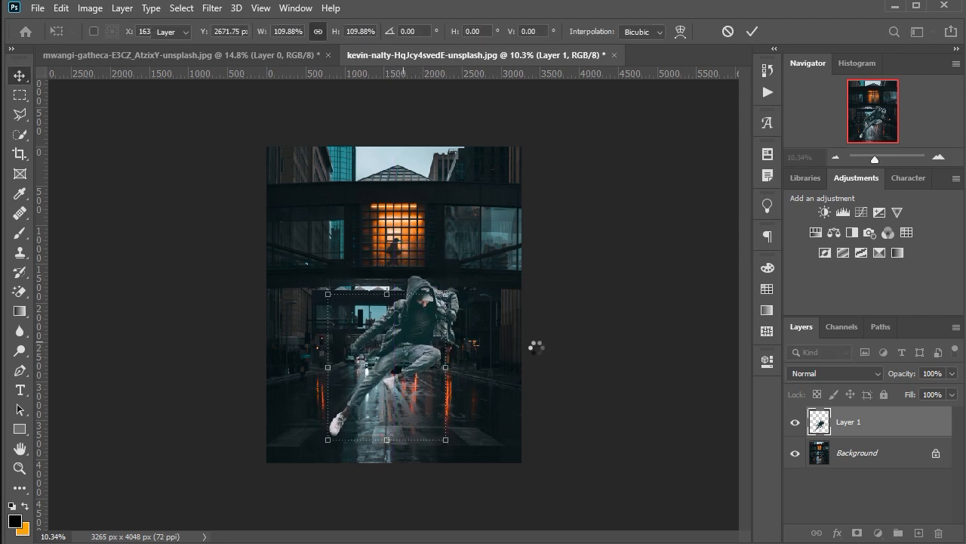
key("Return")
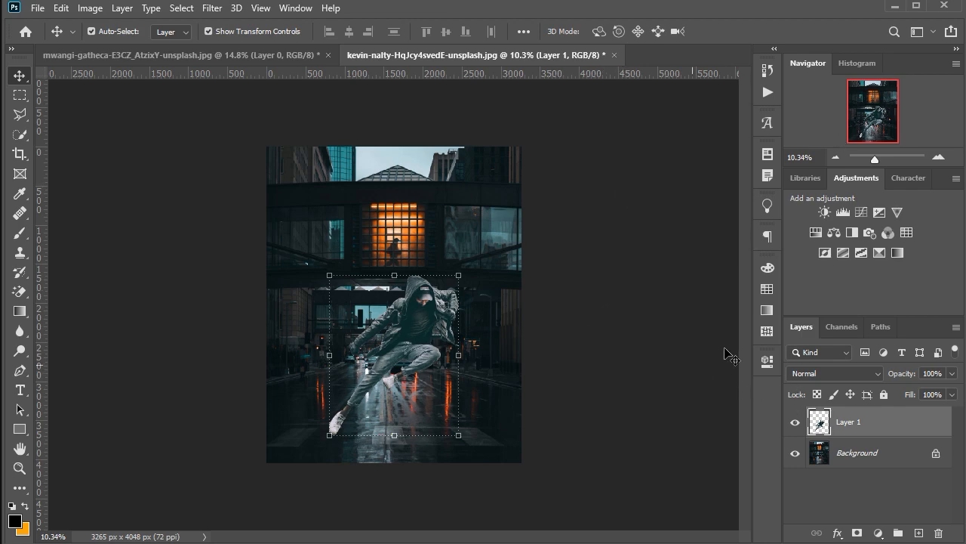
Add a Levels adjustment clipped to the man's layer with the shadow input at 18 and midtones at 0.66.
left_click(841, 214)
left_click(637, 520)
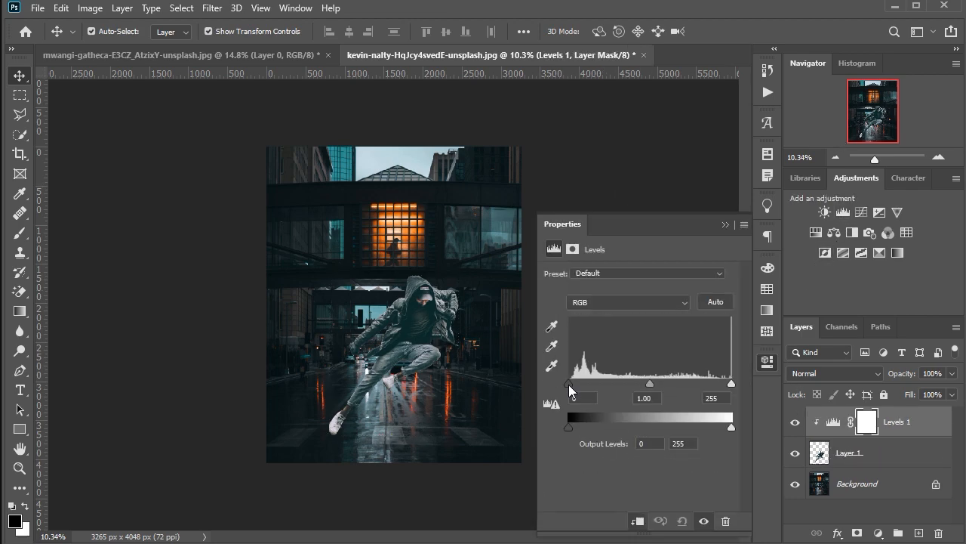
left_click_drag(570, 390, 581, 388)
left_click_drag(655, 384, 676, 388)
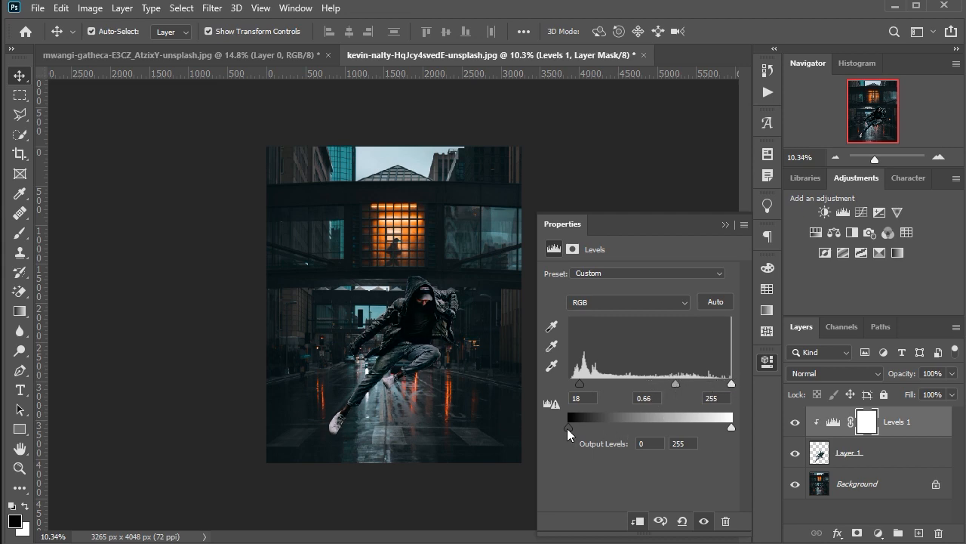
Narrow the Levels output range by raising the black end slightly and lowering the white end clearly to dim the man.
mouse_move(567, 427)
left_mouse_down()
mouse_move(593, 429)
mouse_move(586, 427)
left_mouse_up()
left_click_drag(731, 426, 695, 427)
mouse_move(587, 429)
left_mouse_down()
mouse_move(577, 427)
mouse_move(618, 427)
mouse_move(577, 425)
left_mouse_up()
left_click_drag(694, 427, 681, 425)
left_click(727, 226)
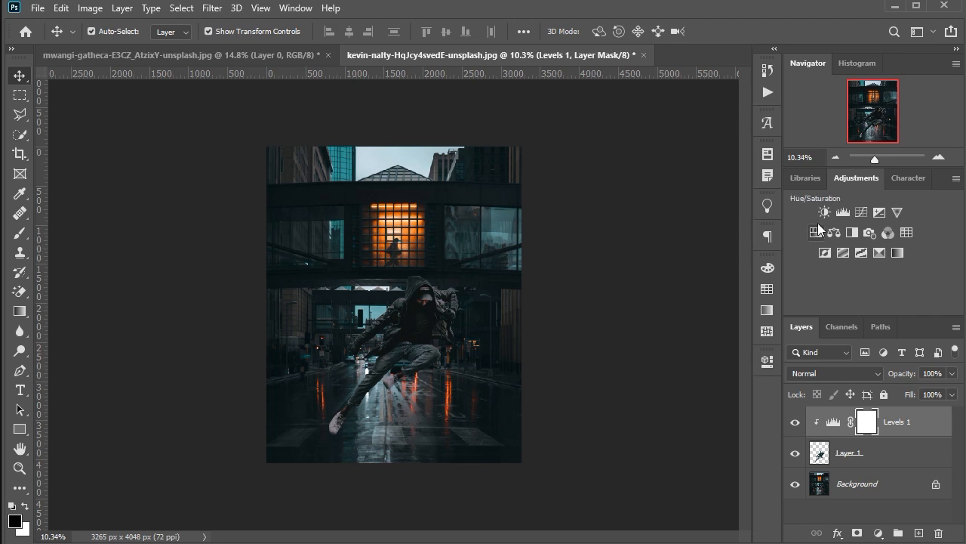
Add a Brightness/Contrast adjustment clipped to the man and reduce its brightness slightly.
left_click(767, 362)
left_click(825, 212)
left_click_drag(639, 316, 628, 315)
left_click(638, 521)
left_click(727, 226)
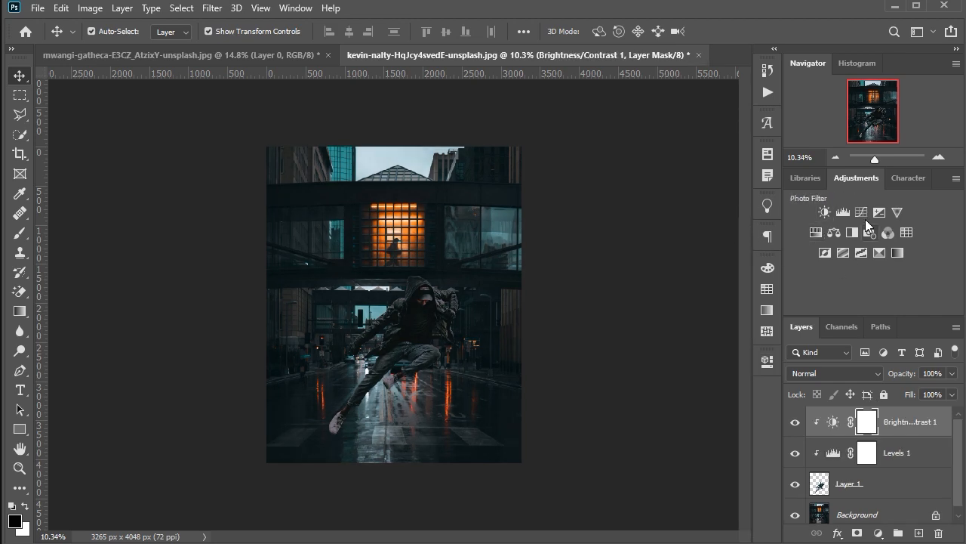
Add a clipped Curves adjustment directly above the man's layer, with RGB curve points at input 204, output 177 and input 106, output 98.
left_click(862, 214)
left_click_drag(884, 423, 888, 495)
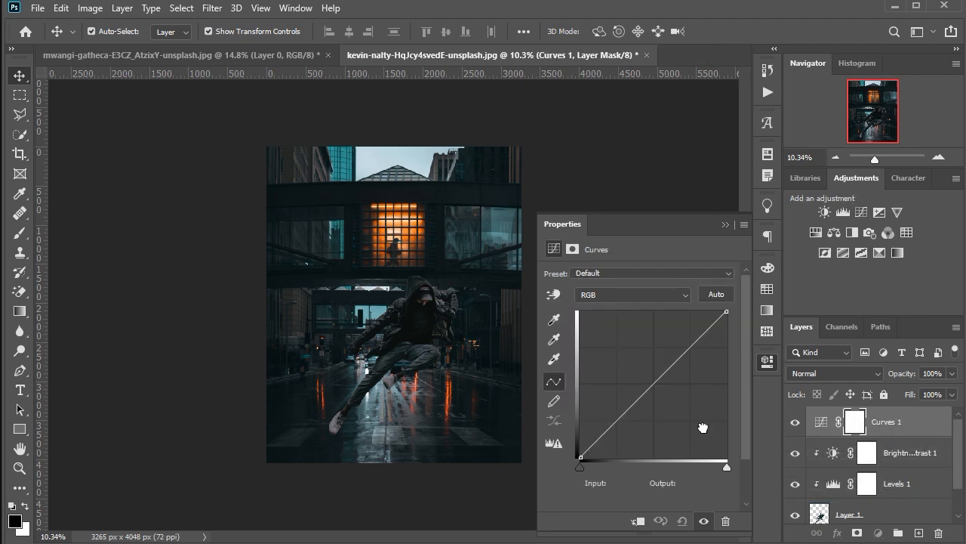
left_click_drag(692, 350, 697, 356)
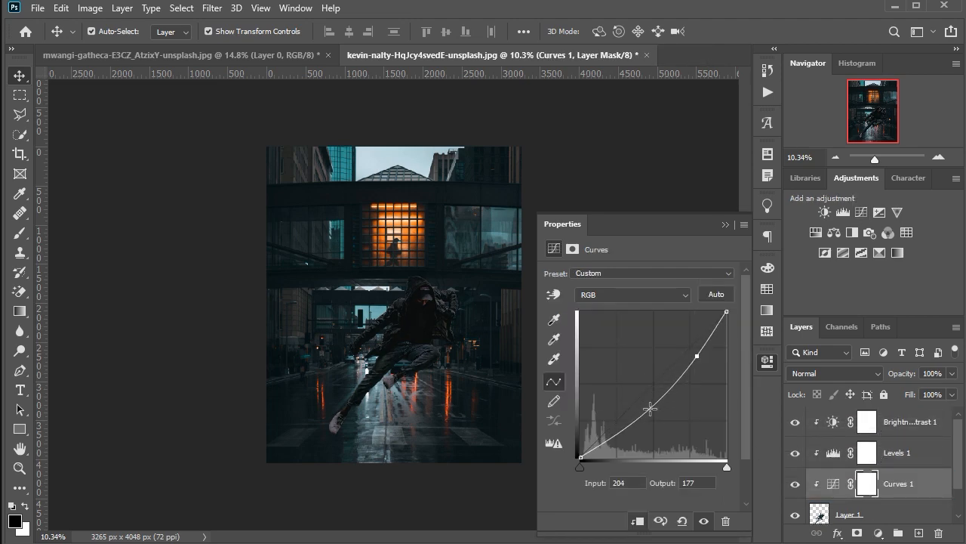
left_click_drag(650, 408, 640, 401)
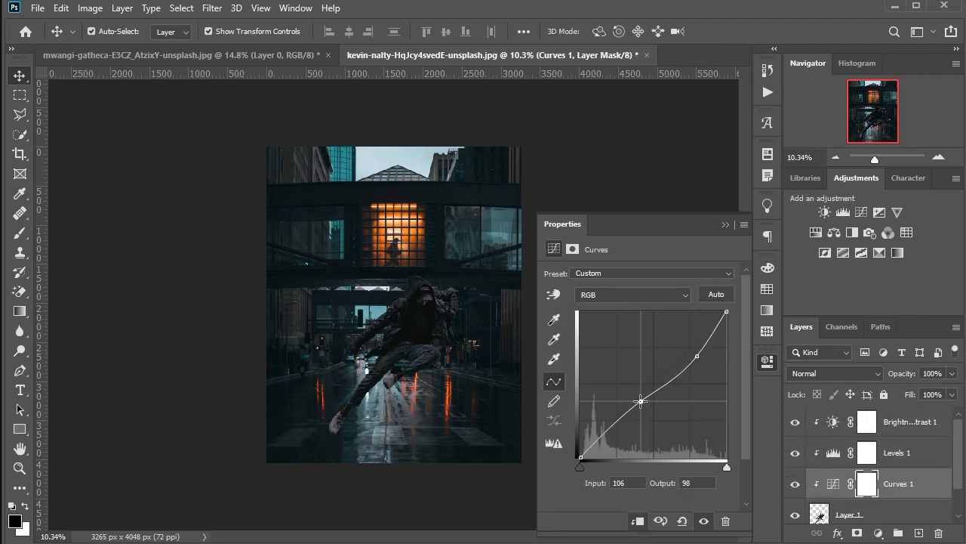
Adjust the Red channel of the Curves adjustment with a midtone point at input 105, output 101.
left_click(664, 295)
left_click(683, 312)
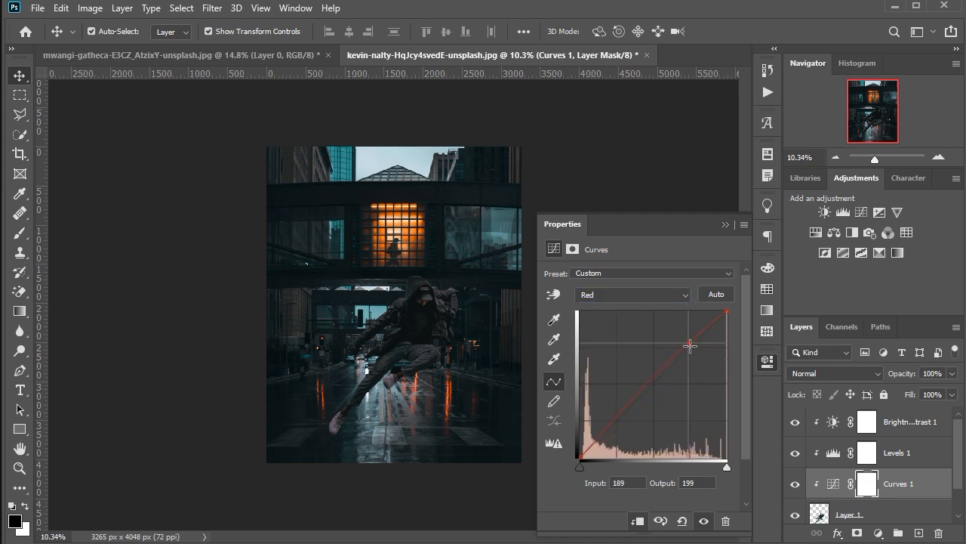
left_click(688, 343)
left_click_drag(644, 390, 642, 398)
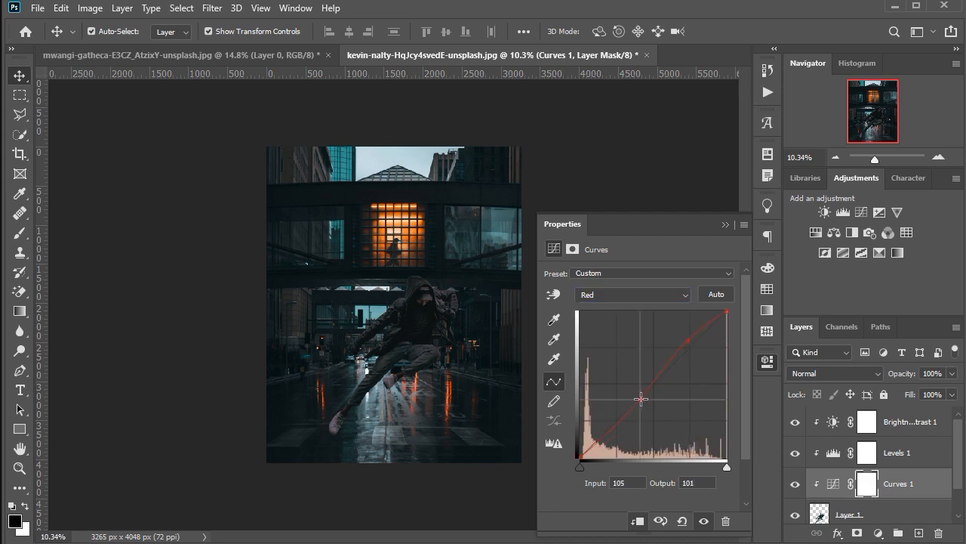
left_click_drag(688, 341, 699, 356)
Shape the Green channel curve with lowered highlights and a midtone point at input 110, output 101.
left_click(659, 295)
left_click(655, 330)
left_click_drag(643, 412, 643, 400)
Lower the highlights and midtones of the Blue channel curve to warm the man's colors.
left_click(657, 295)
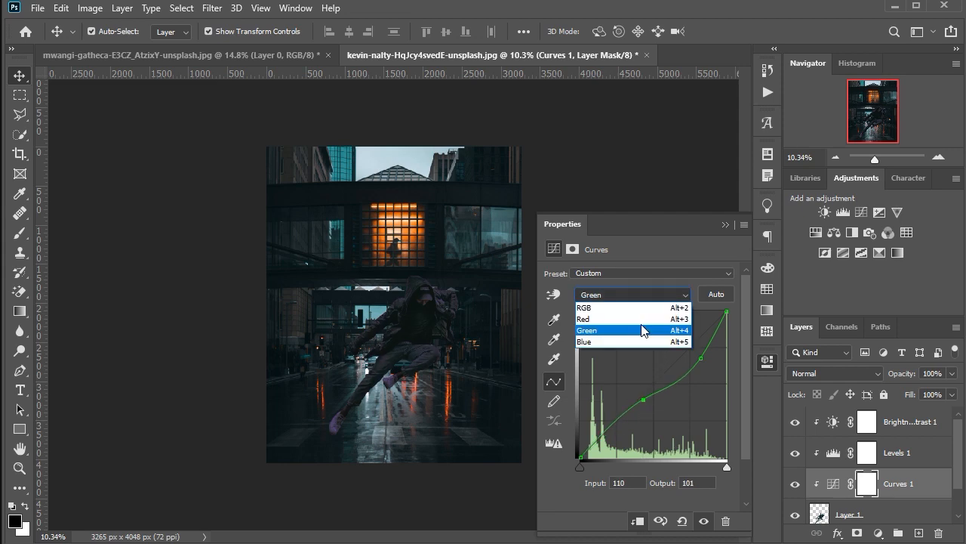
left_click(655, 343)
left_click_drag(686, 355, 697, 369)
left_click_drag(653, 424, 646, 417)
Fine-tune the highlight point of the Green curve, check the Red curve and close the Curves settings.
left_click(660, 296)
left_click(654, 331)
left_click_drag(698, 355, 704, 359)
left_click(657, 295)
left_click(655, 319)
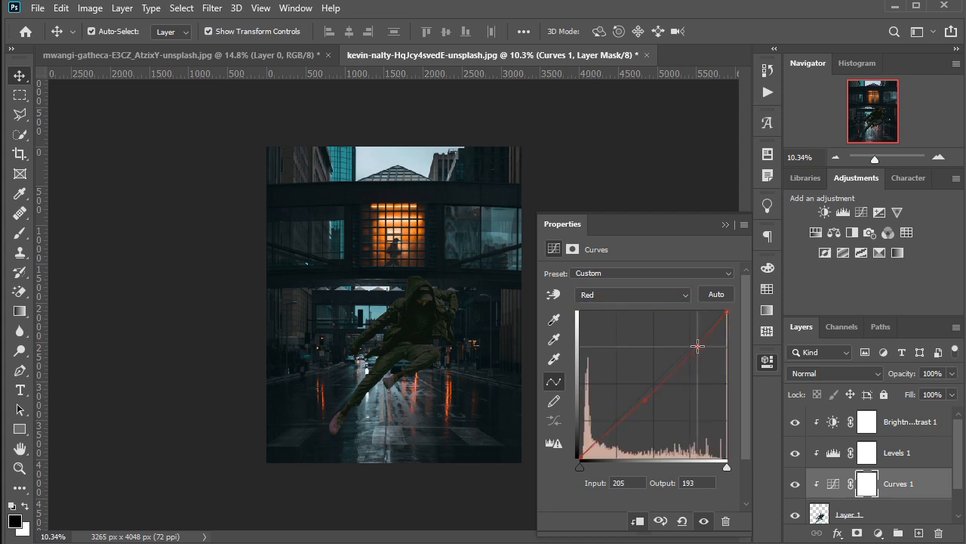
left_click(591, 416)
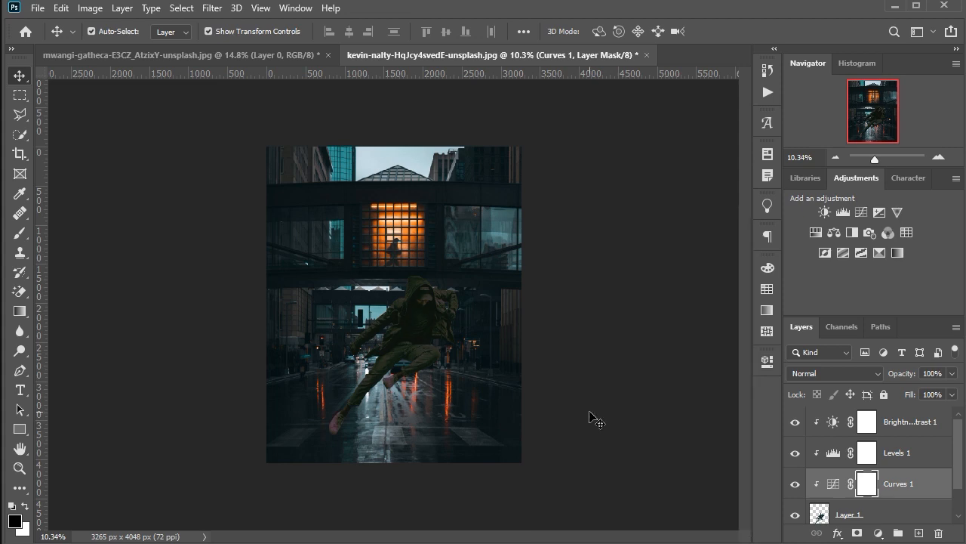
Add a Hue/Saturation adjustment above Brightness/Contrast 1, enable Colorize and clip it to the man.
scroll(581, 302, "up", 5)
scroll(585, 240, "down", 7)
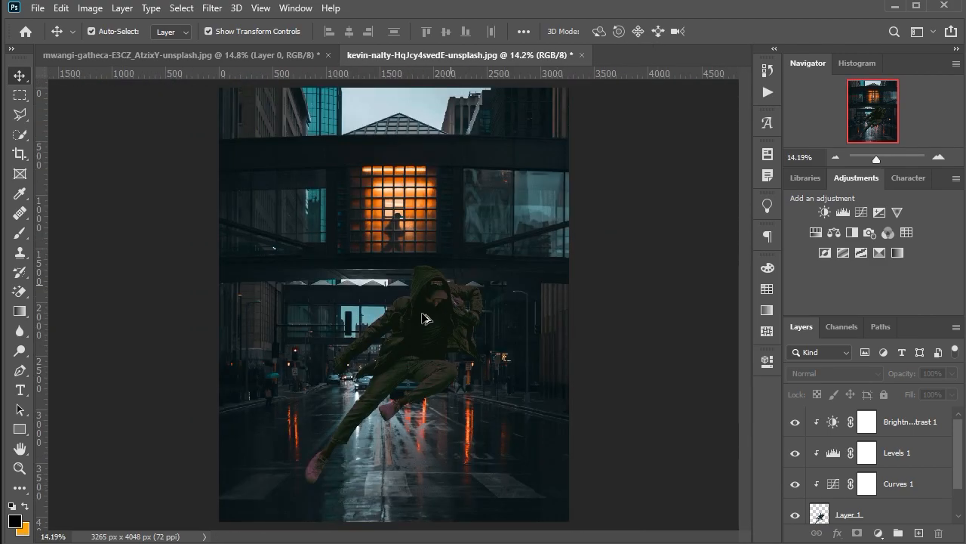
scroll(425, 317, "up", 4)
scroll(642, 354, "down", 2)
left_click(898, 430)
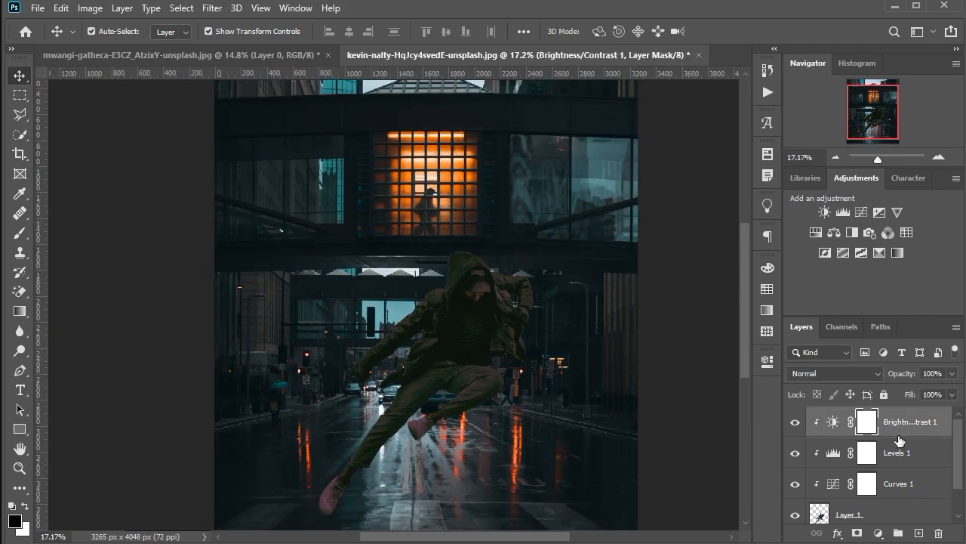
left_click(919, 533)
key("Delete")
left_click(815, 232)
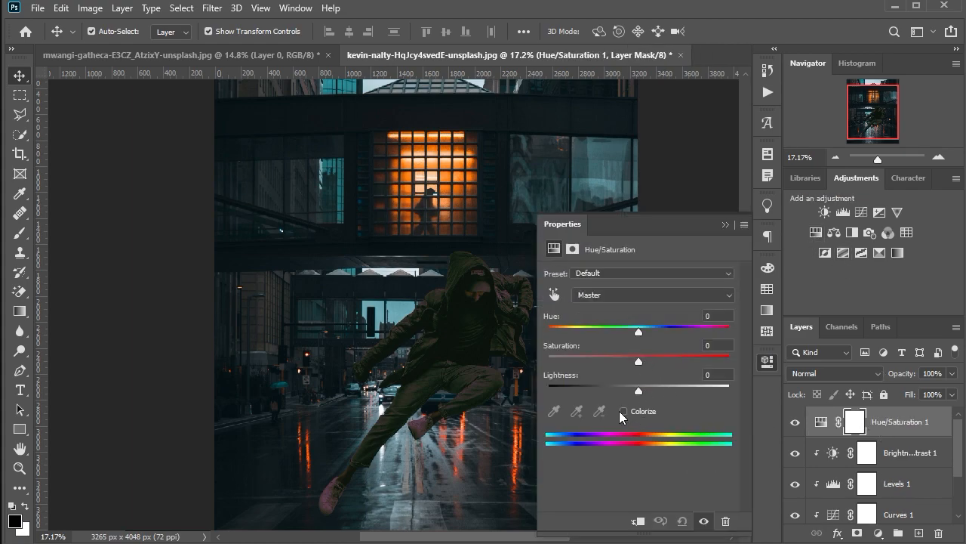
left_click(625, 412)
left_click(638, 521)
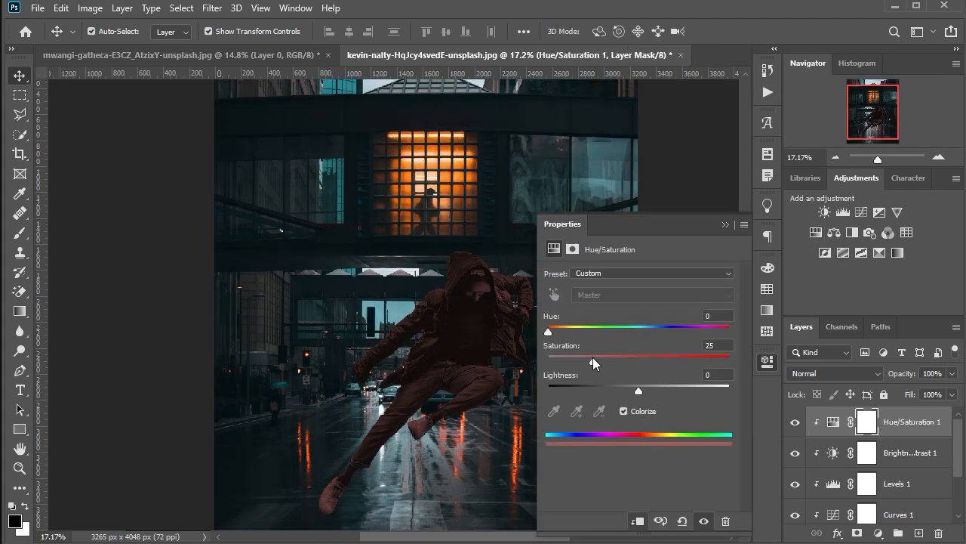
Raise the colorize saturation well above 52 and shift the hue to give the man a strong orange tint.
left_click_drag(594, 361, 642, 361)
left_click_drag(548, 330, 562, 329)
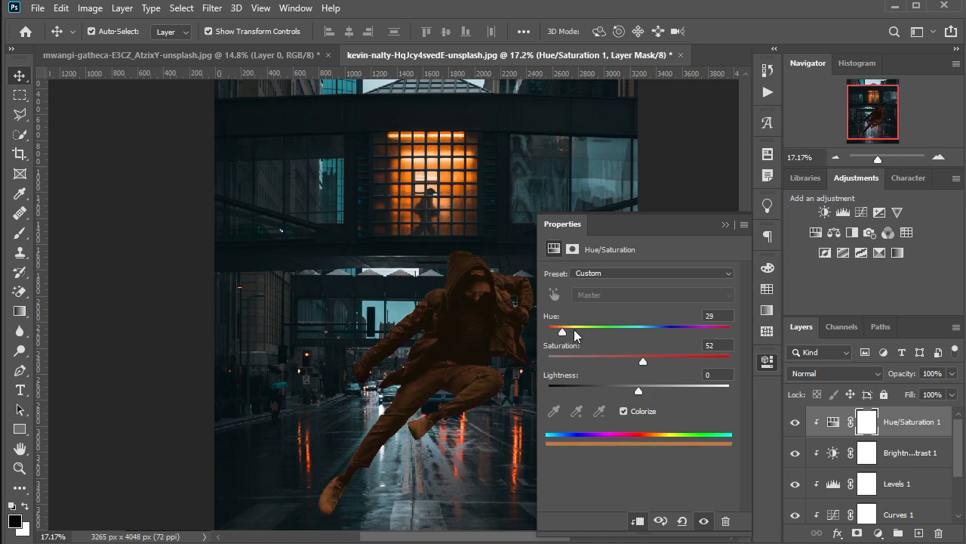
left_click_drag(643, 360, 674, 360)
left_click_drag(577, 334, 560, 336)
left_click(724, 225)
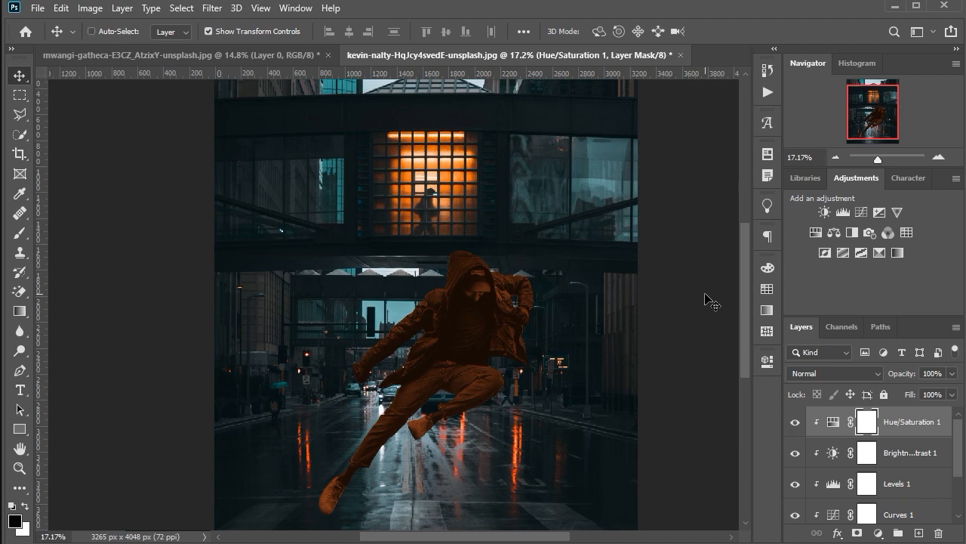
Invert the Hue/Saturation mask to black and set up a white Brush with 39% opacity and 38% flow.
key("ctrl+i")
left_click(21, 232)
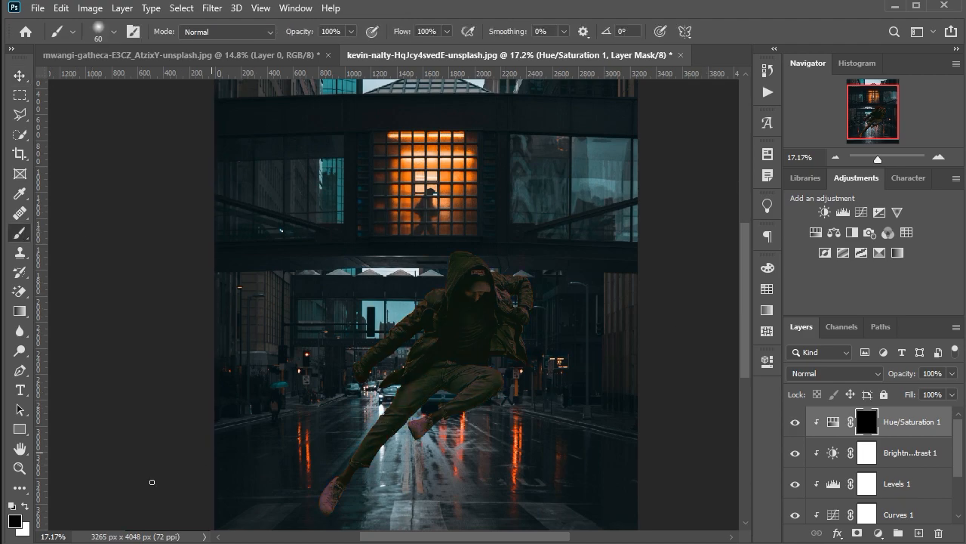
left_click(24, 506)
scroll(410, 173, "up", 4)
scroll(410, 173, "down", 1)
left_click_drag(308, 32, 253, 33)
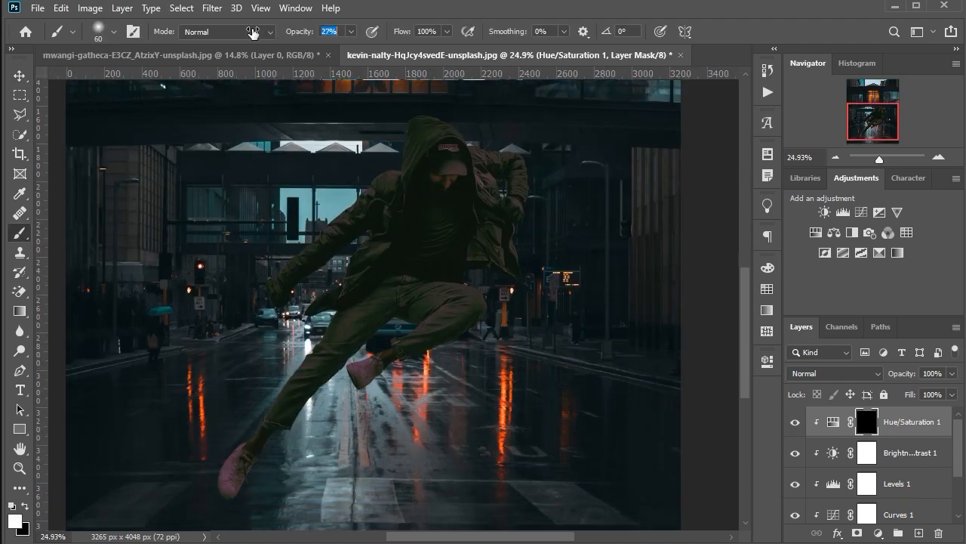
left_click_drag(399, 33, 358, 34)
Paint white on the Hue/Saturation mask along the man's bent knee, raised shoe and trailing jacket edge to add orange light.
scroll(461, 379, "up", 4)
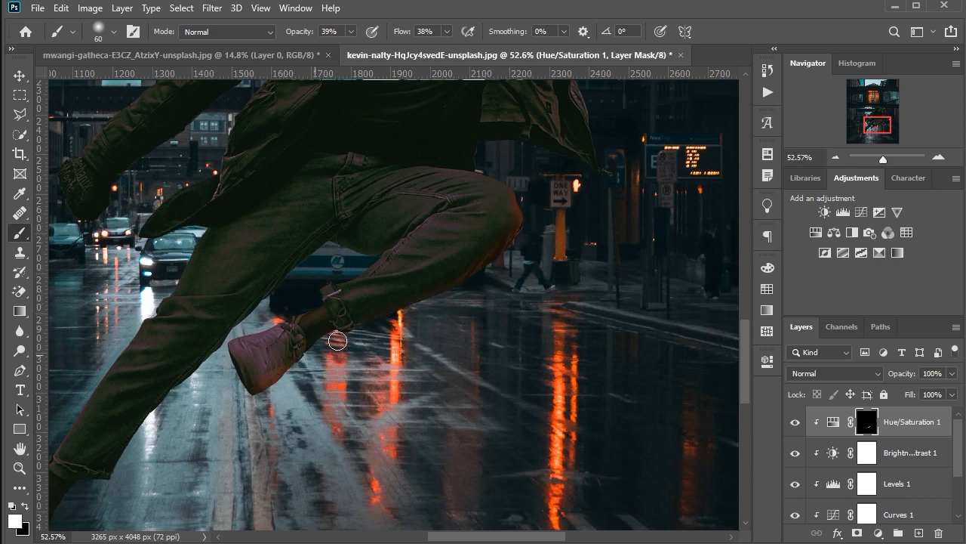
scroll(623, 143, "up", 3)
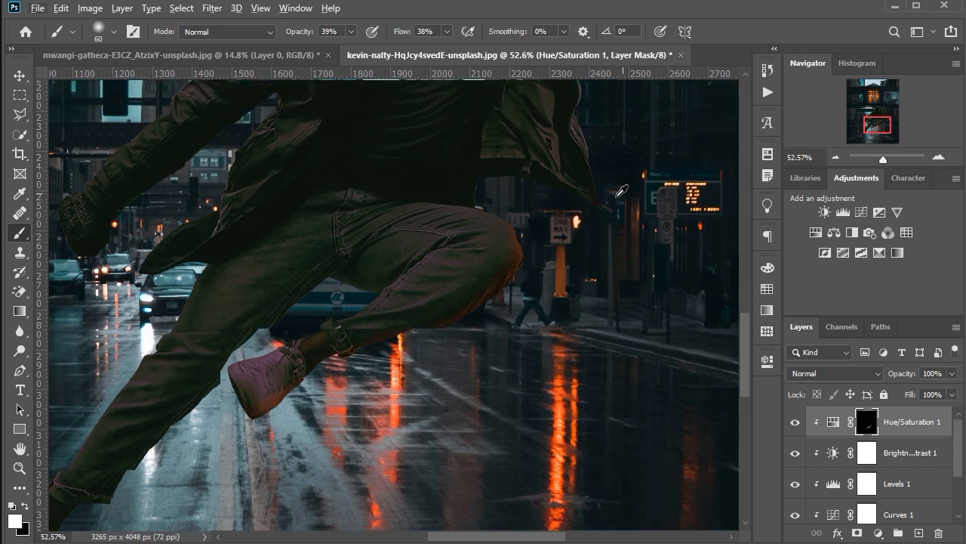
scroll(592, 195, "up", 4)
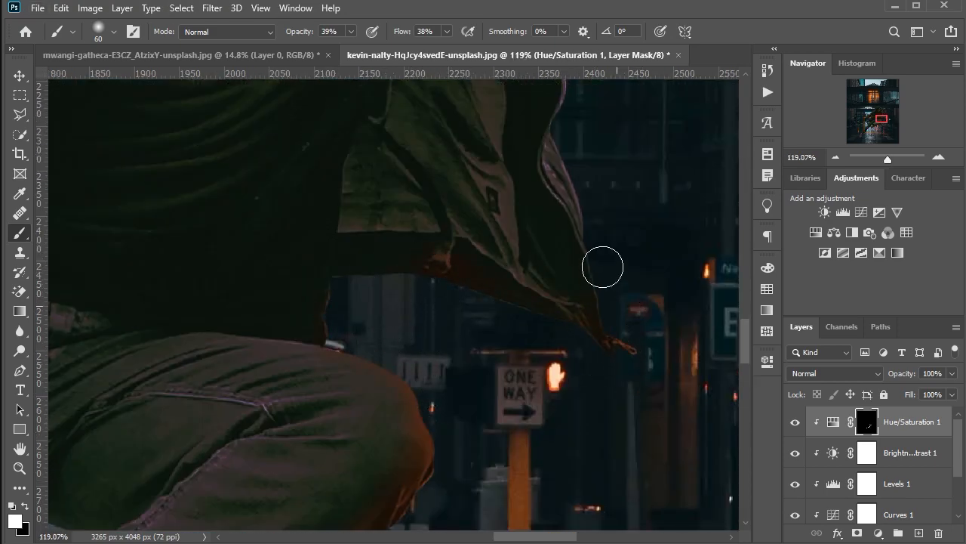
scroll(595, 153, "down", 3)
scroll(617, 261, "up", 3)
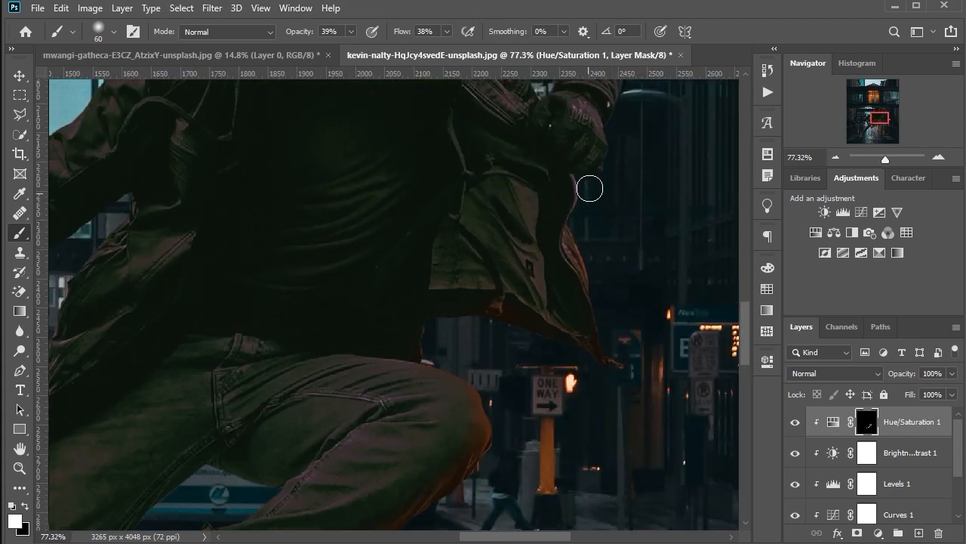
scroll(587, 190, "down", 3)
scroll(625, 176, "up", 3)
Paint the orange light onto the man's hood, shoulder and sleeve edges on the Hue/Saturation mask.
scroll(450, 135, "up", 5)
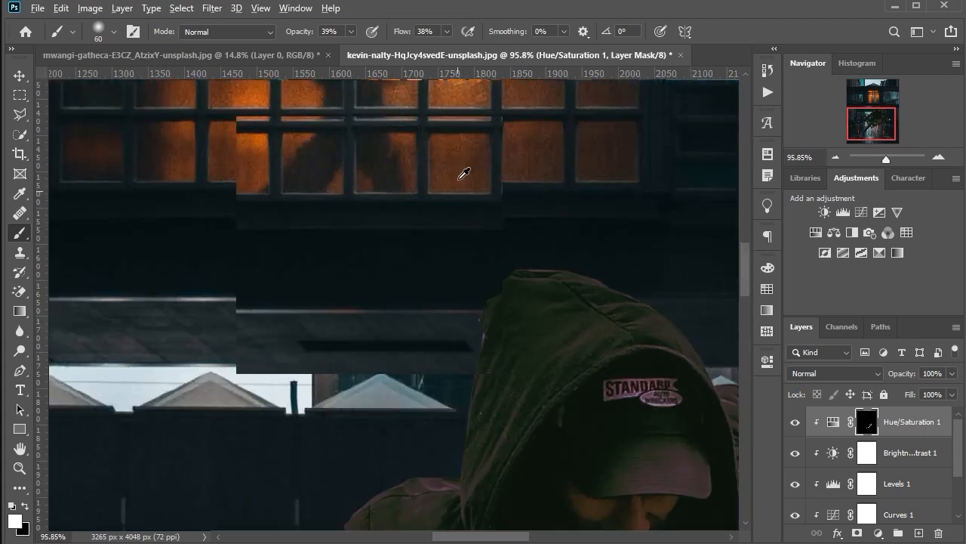
mouse_move(449, 366)
left_mouse_down()
mouse_move(470, 395)
mouse_move(440, 480)
mouse_move(476, 320)
mouse_move(551, 291)
mouse_move(567, 269)
mouse_move(471, 353)
left_mouse_up()
scroll(514, 302, "down", 2)
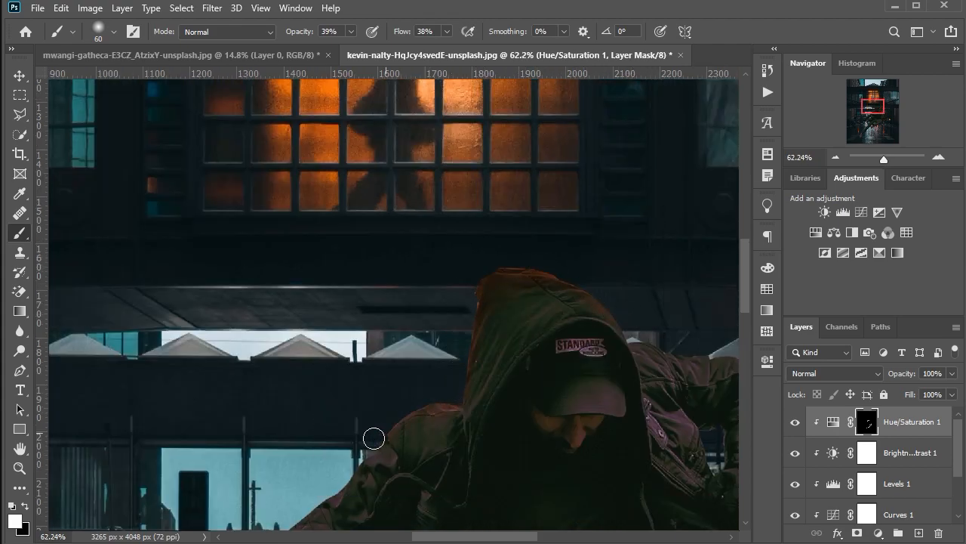
scroll(374, 438, "down", 1)
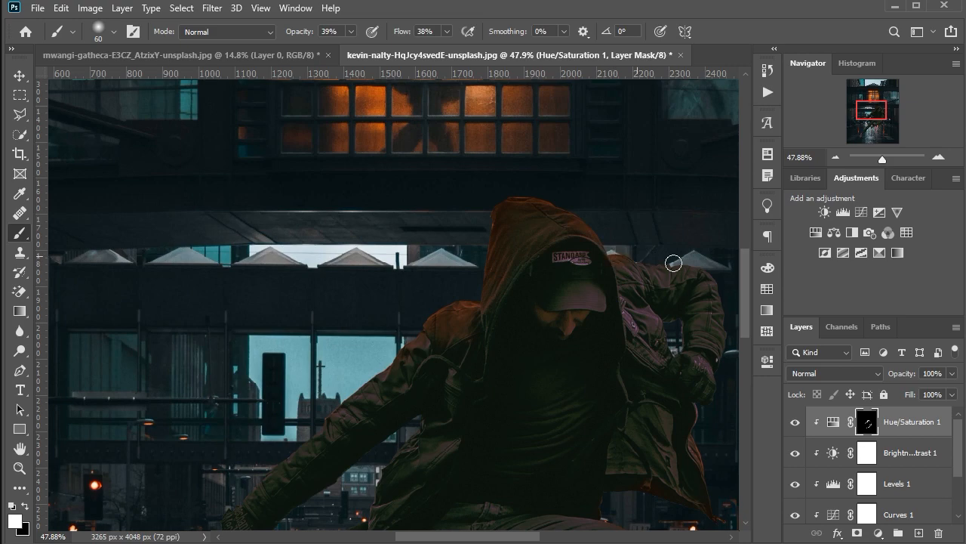
scroll(714, 296, "down", 1)
scroll(523, 311, "down", 1)
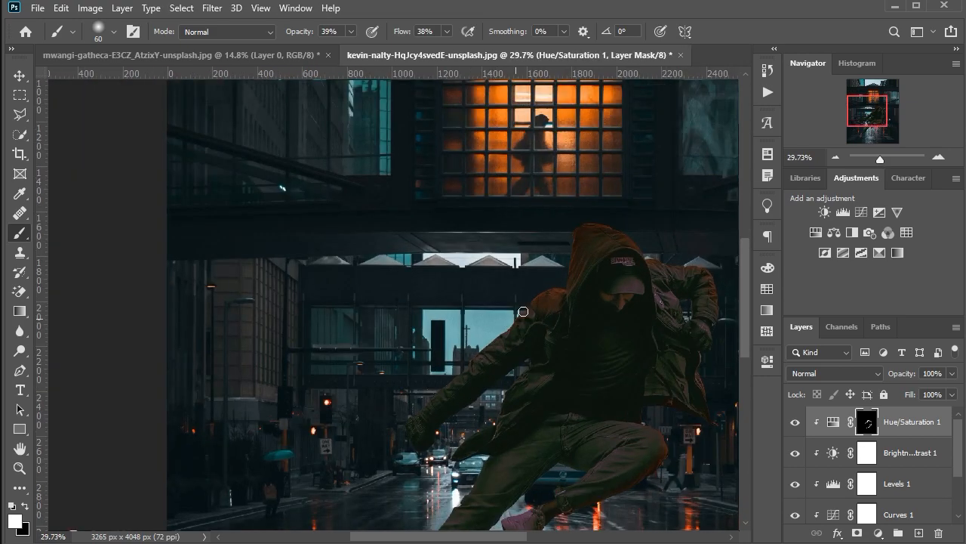
Examine the orange edge light on the man's hood, legs and shoes, up close and against the whole street scene.
scroll(556, 202, "up", 1)
scroll(524, 186, "down", 3)
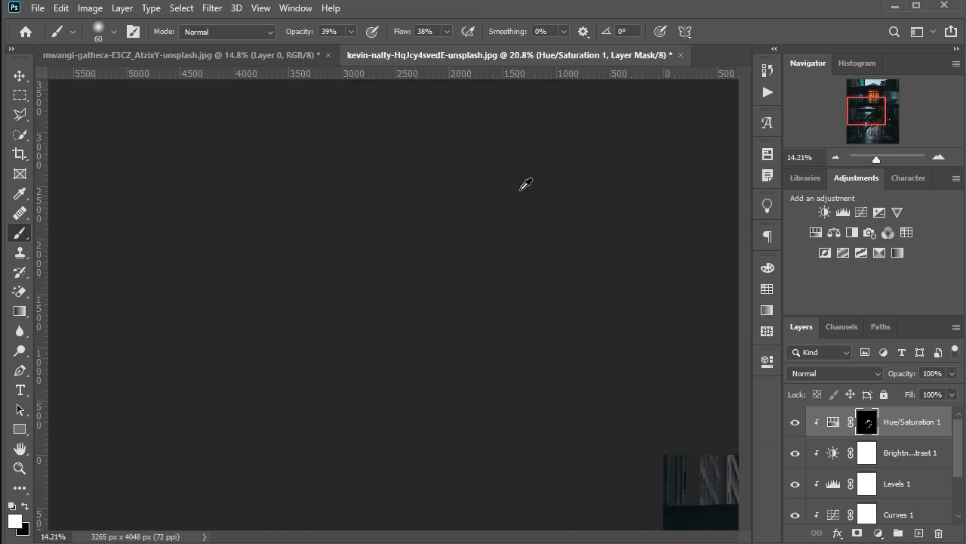
scroll(370, 385, "up", 1)
scroll(270, 453, "up", 1)
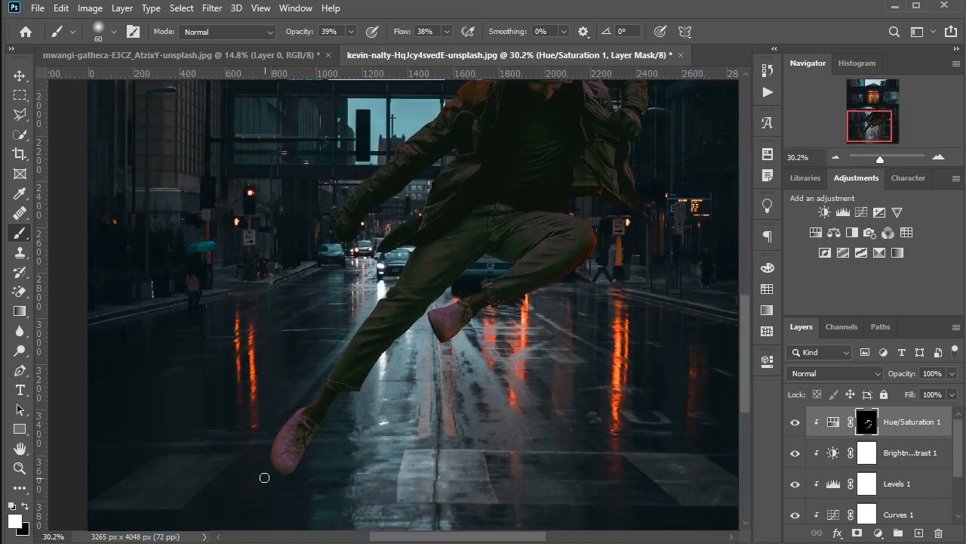
scroll(274, 387, "down", 1)
scroll(332, 377, "up", 1)
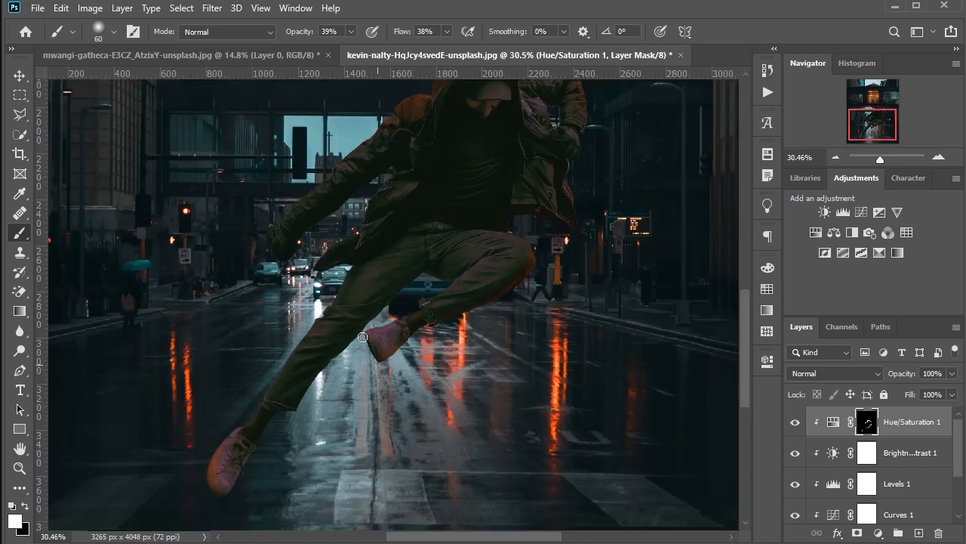
scroll(392, 362, "down", 1)
key("ctrl+0")
Add a clipped, colorized Hue/Saturation adjustment above the Brightness/Contrast layer, with hue around 180 and stronger saturation to tint the man teal.
key("v")
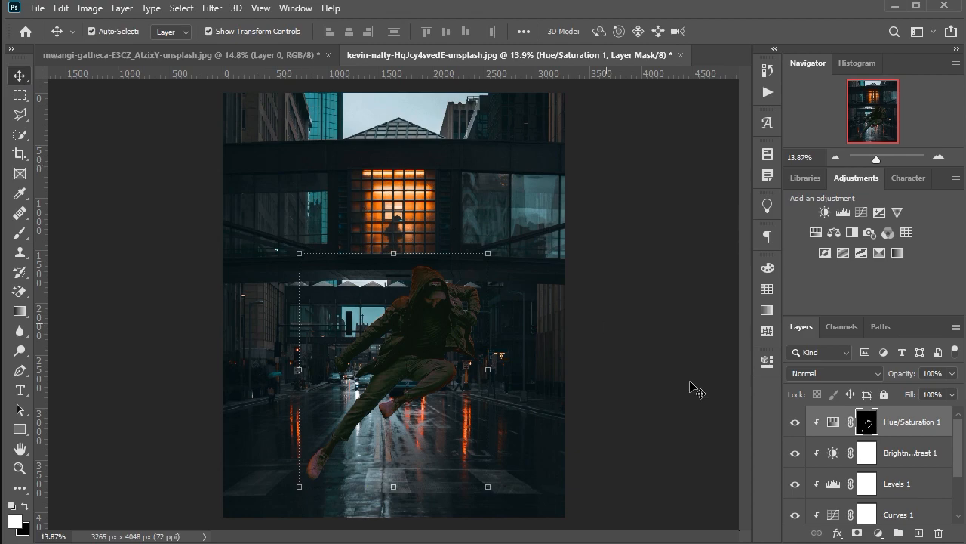
left_click(911, 453)
left_click(833, 232)
left_click(623, 411)
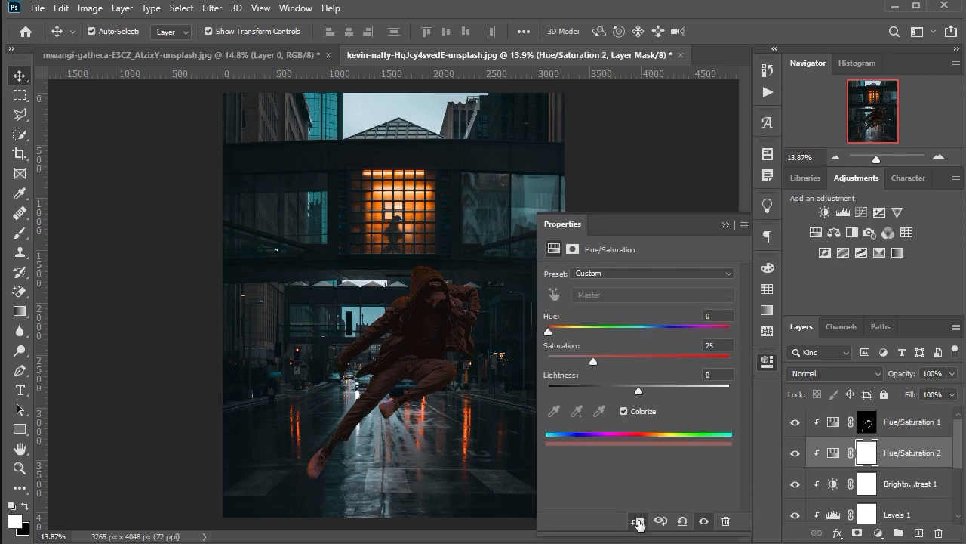
left_click_drag(549, 332, 639, 336)
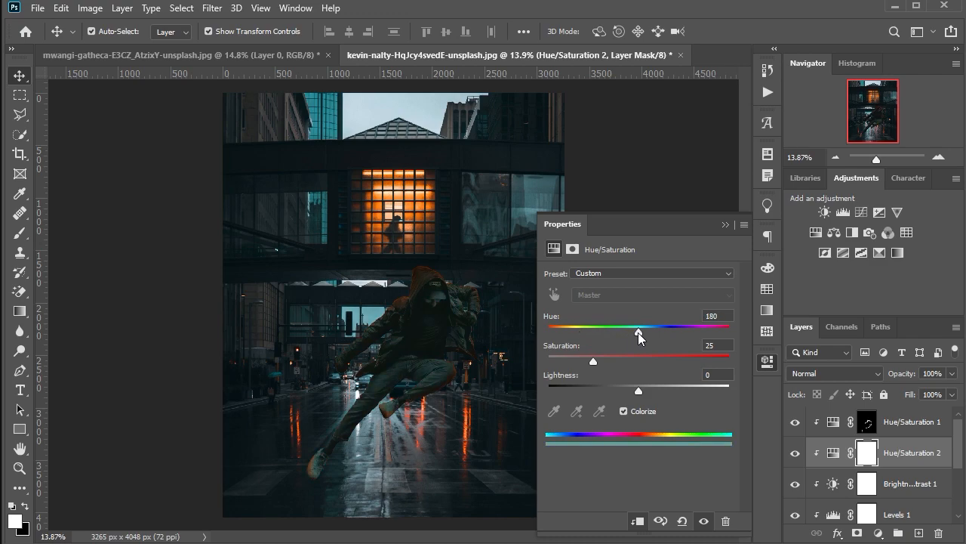
left_click_drag(596, 366, 642, 337)
left_click(725, 225)
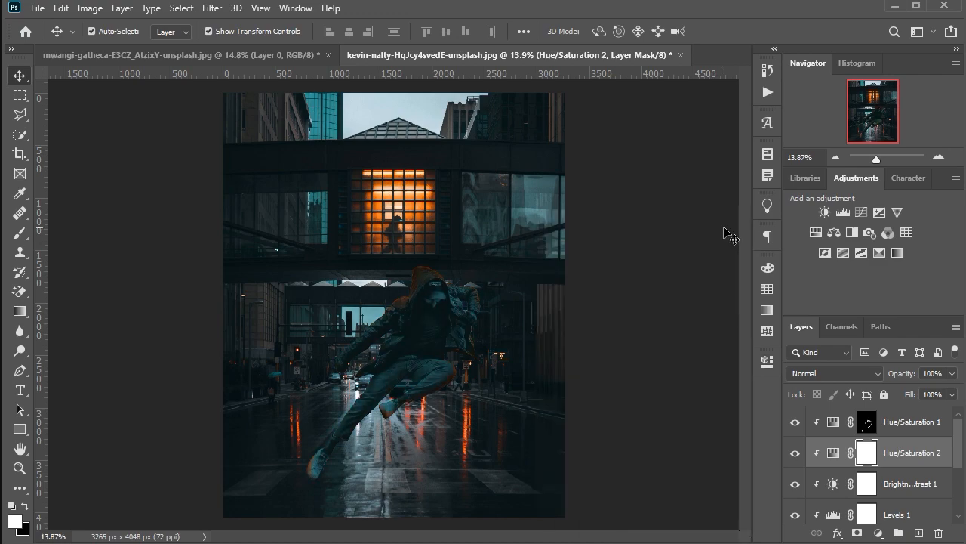
Invert the teal Hue/Saturation mask to black and paint white along the edges of the man's legs and shoes.
key("ctrl+i")
key("b")
scroll(348, 397, "up", 5)
scroll(348, 396, "up", 4)
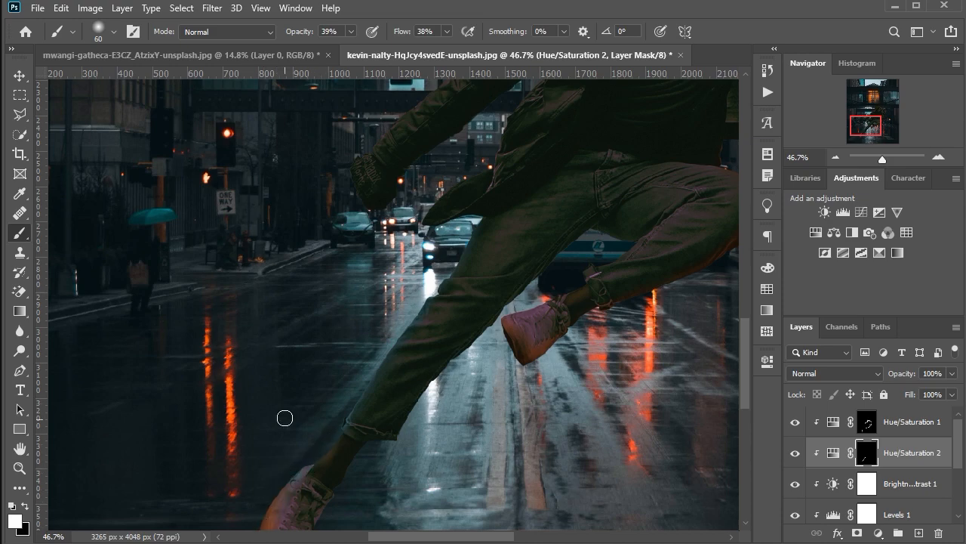
scroll(285, 417, "down", 3)
scroll(296, 475, "up", 3)
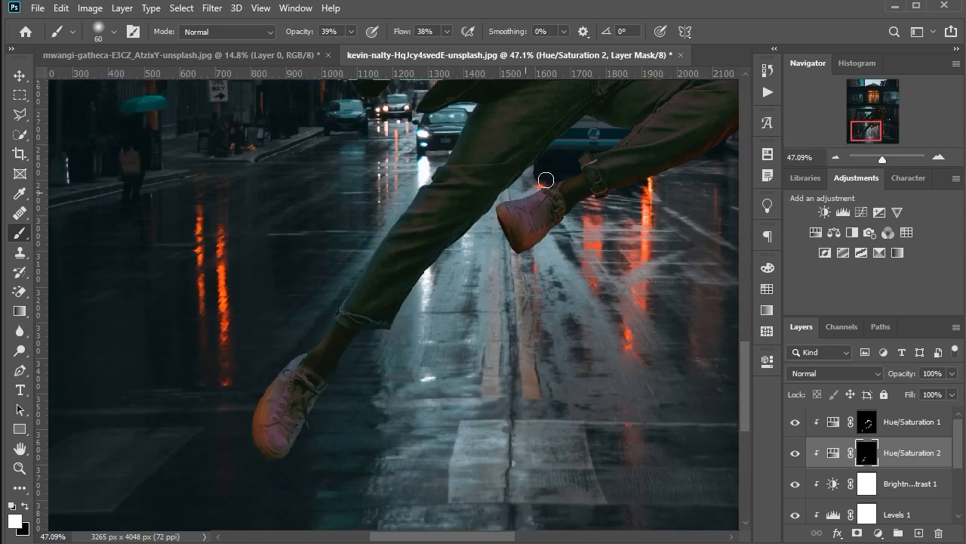
scroll(585, 163, "up", 3)
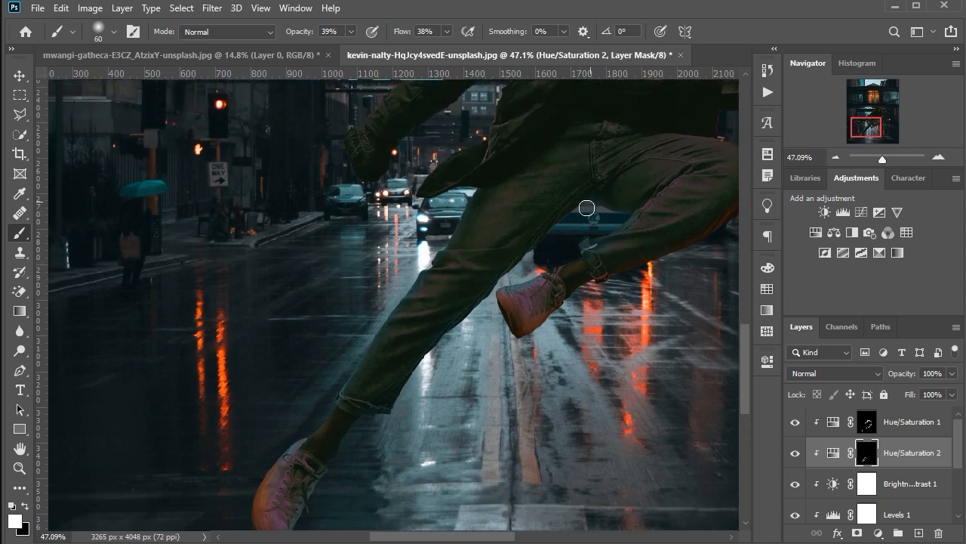
scroll(578, 206, "down", 3)
scroll(508, 198, "up", 3)
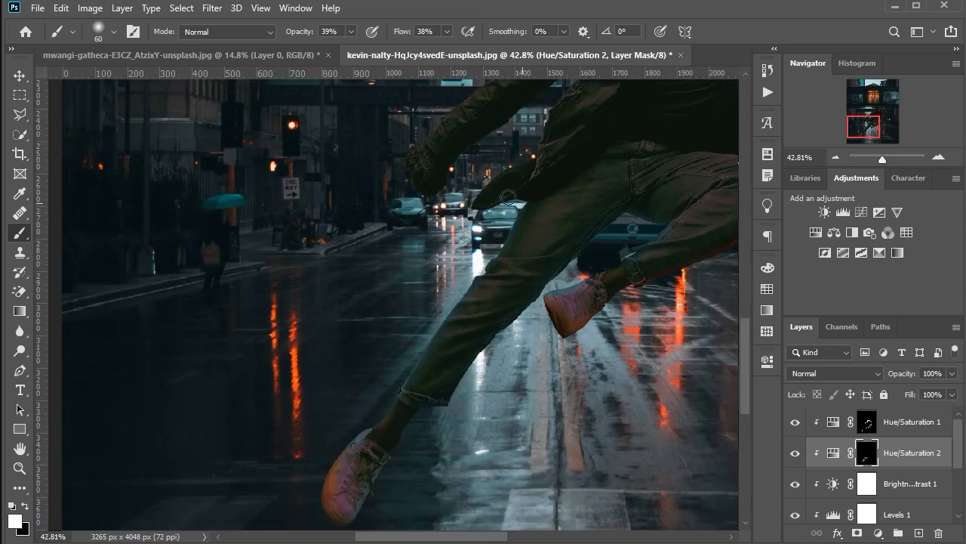
Paint the teal light onto the man's outstretched sleeve and glove on the second Hue/Saturation mask.
scroll(528, 153, "up", 5)
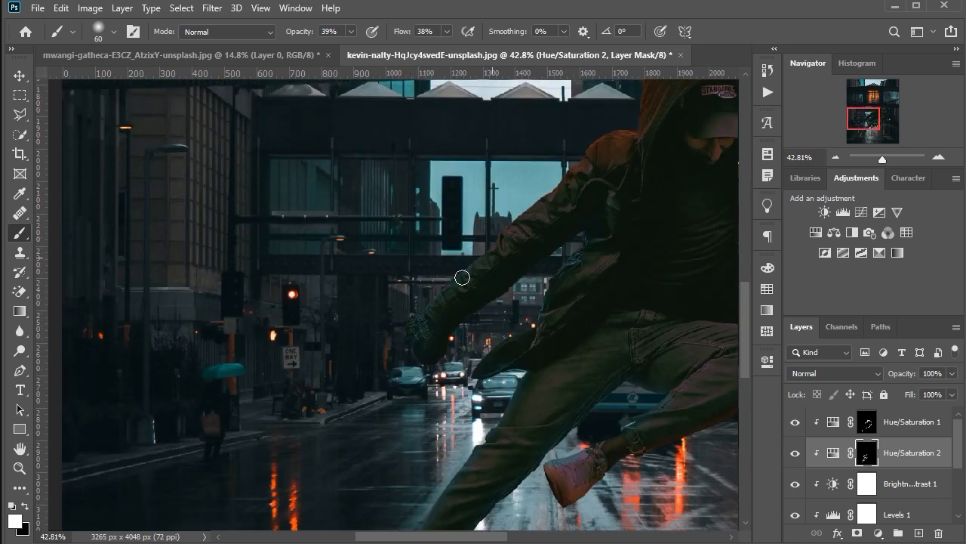
scroll(497, 236, "down", 2)
scroll(459, 243, "right", 5)
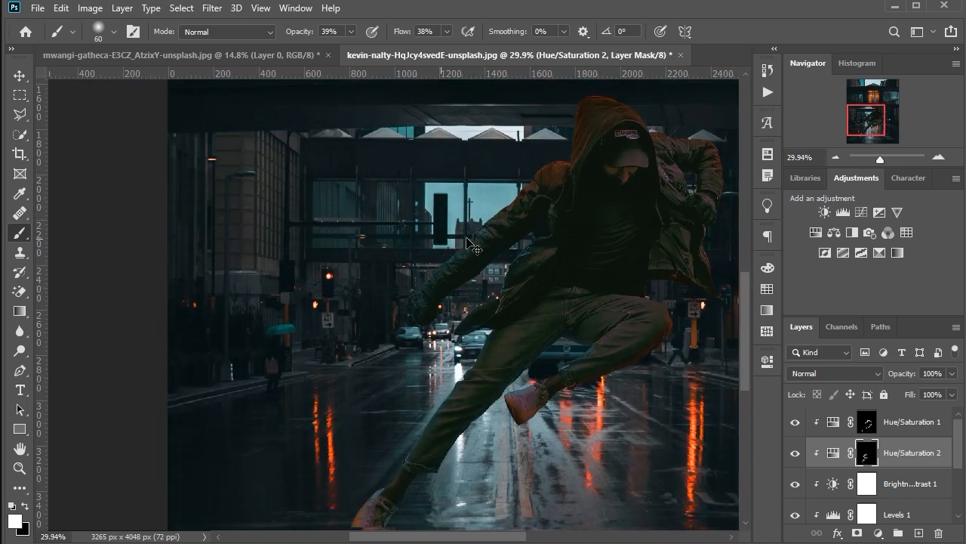
Paint the teal light over the man's bent arm, glove, chest pocket area, cap brim and cap logo on the same mask.
scroll(656, 178, "up", 1)
scroll(596, 200, "up", 4)
scroll(604, 222, "down", 7)
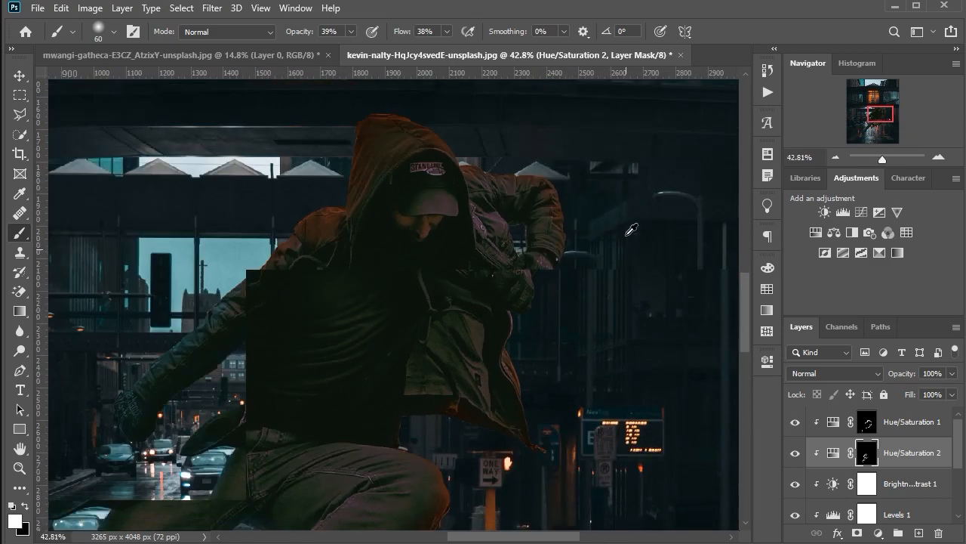
scroll(669, 226, "up", 5)
scroll(676, 221, "up", 2)
scroll(557, 207, "up", 2)
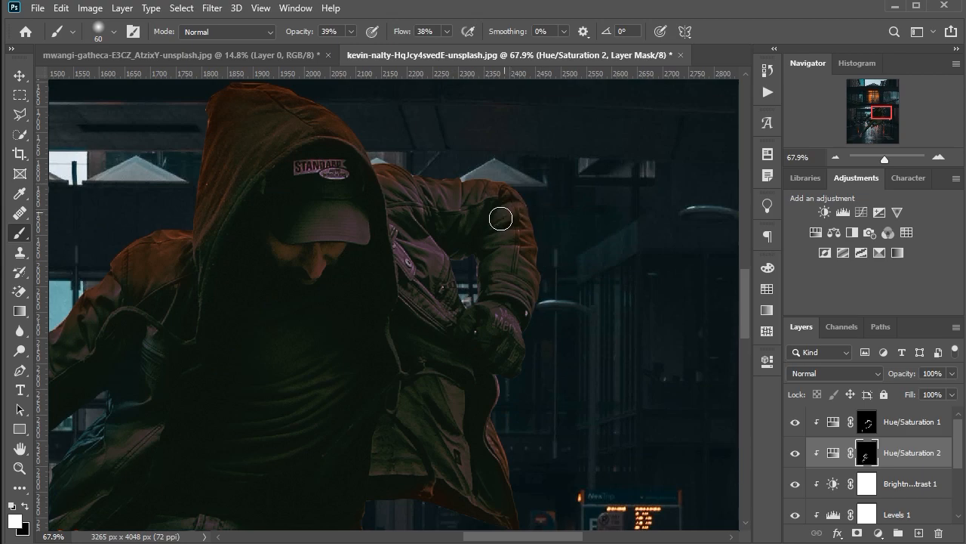
mouse_move(492, 227)
left_mouse_down()
mouse_move(470, 201)
mouse_move(402, 192)
mouse_move(502, 199)
left_mouse_up()
mouse_move(421, 240)
left_mouse_down()
mouse_move(400, 251)
mouse_move(409, 259)
mouse_move(446, 252)
mouse_move(449, 296)
mouse_move(403, 279)
left_mouse_up()
left_click_drag(449, 320, 520, 330)
scroll(453, 296, "down", 4)
scroll(382, 242, "up", 4)
left_click_drag(373, 220, 353, 234)
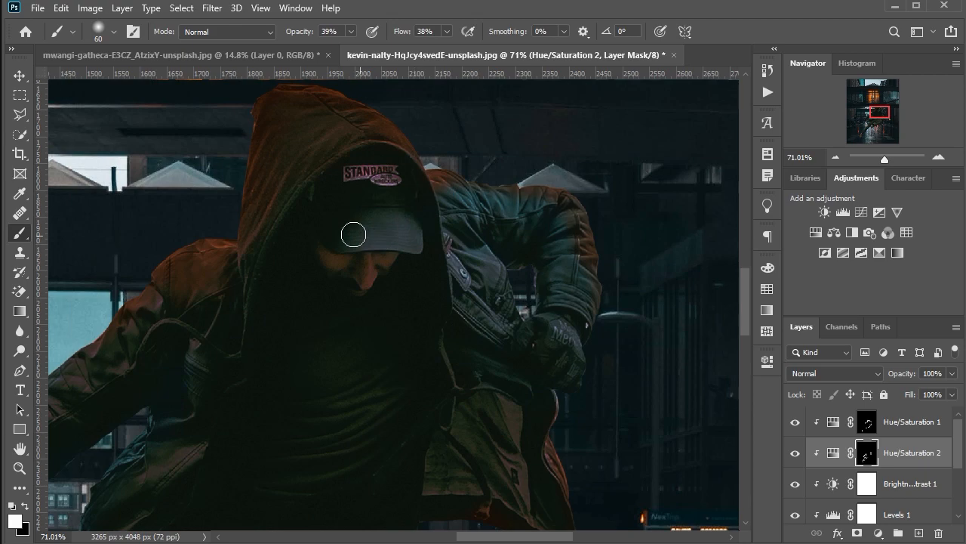
left_click_drag(392, 181, 399, 184)
Check how the man's teal and orange lighting sits in the whole street scene, with all layers deselected.
scroll(491, 181, "down", 5)
scroll(498, 359, "up", 3)
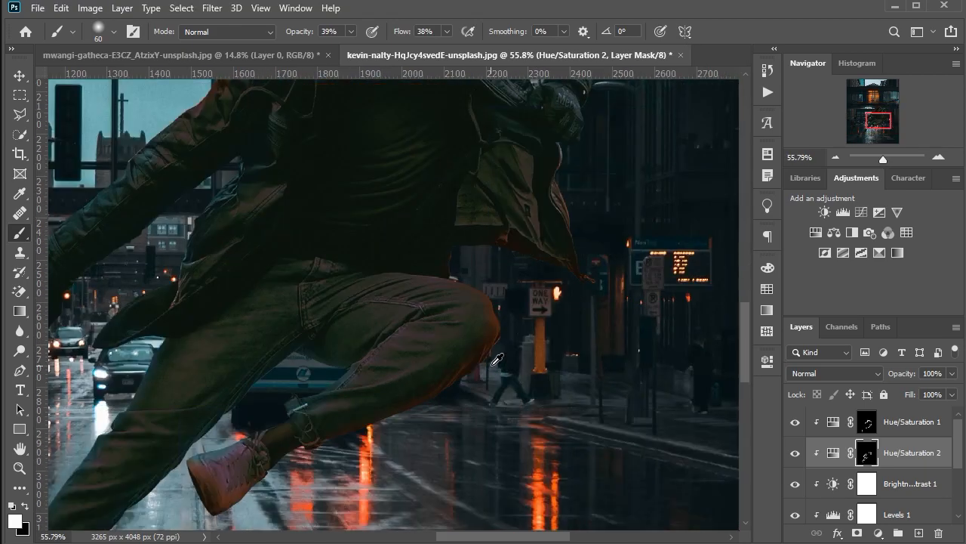
scroll(497, 361, "down", 4)
scroll(393, 325, "down", 1)
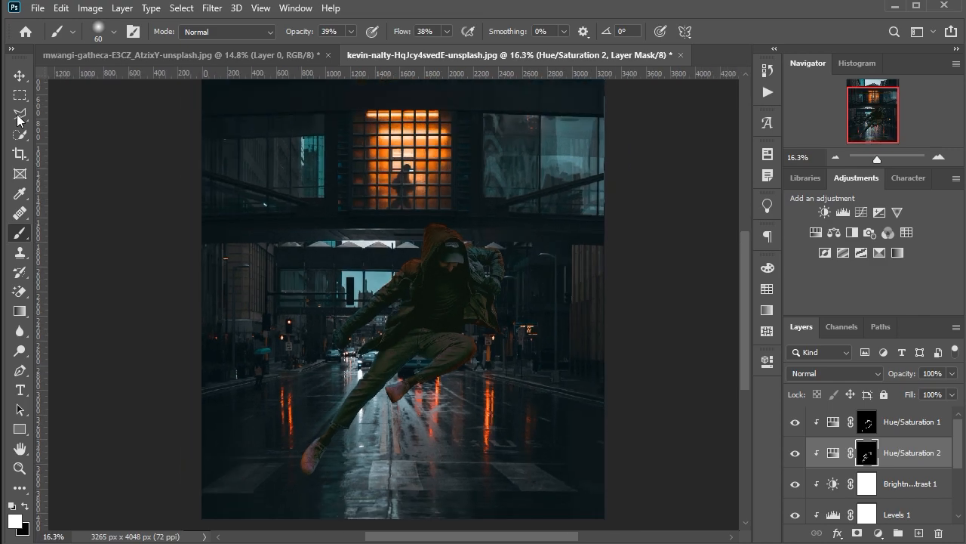
left_click(20, 75)
scroll(511, 240, "down", 3)
left_click(532, 236)
scroll(427, 369, "up", 3)
scroll(462, 342, "down", 1)
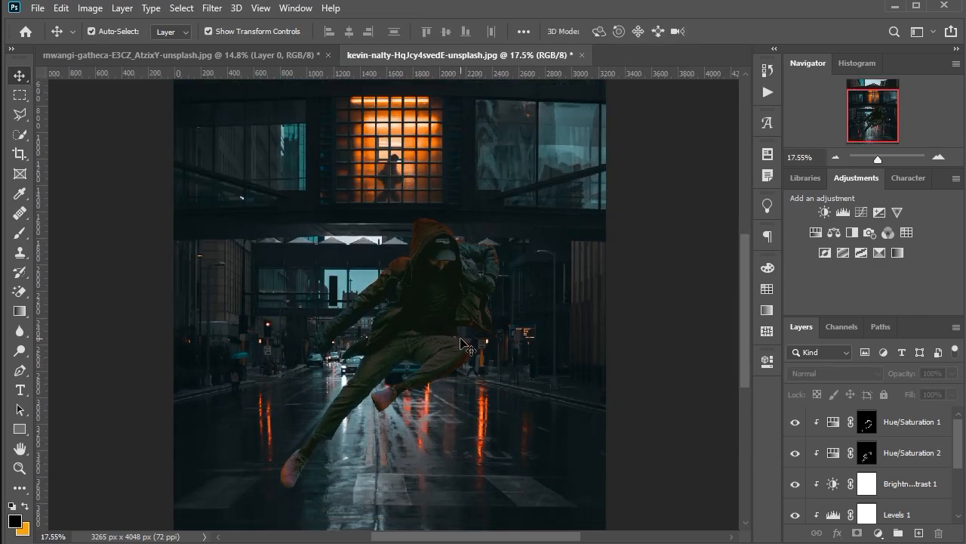
key("alt")
Target the Curves layer's mask and set up a black Brush with 24% opacity and 22% flow.
scroll(869, 453, "down", 2)
left_click(868, 483)
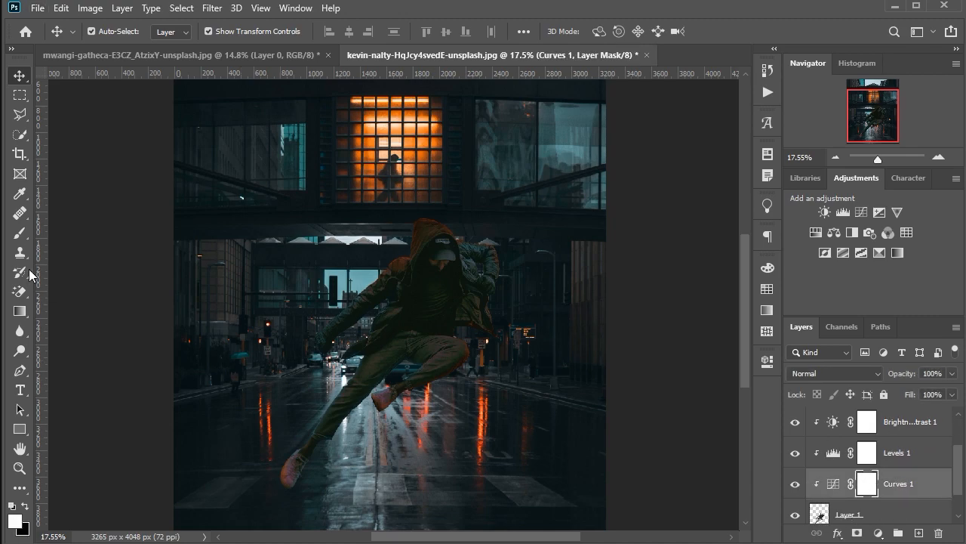
key("b")
left_click(397, 32)
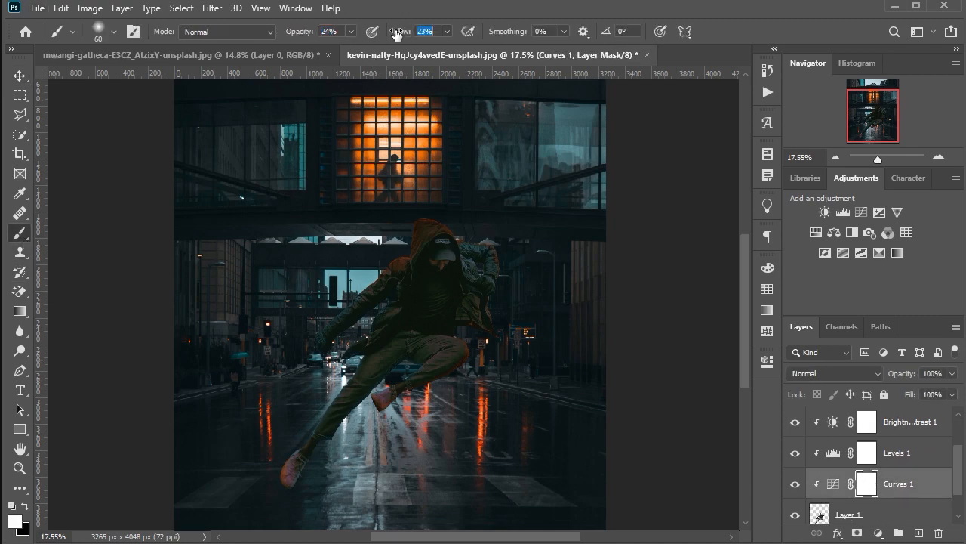
left_click_drag(396, 35, 395, 34)
scroll(279, 445, "up", 6)
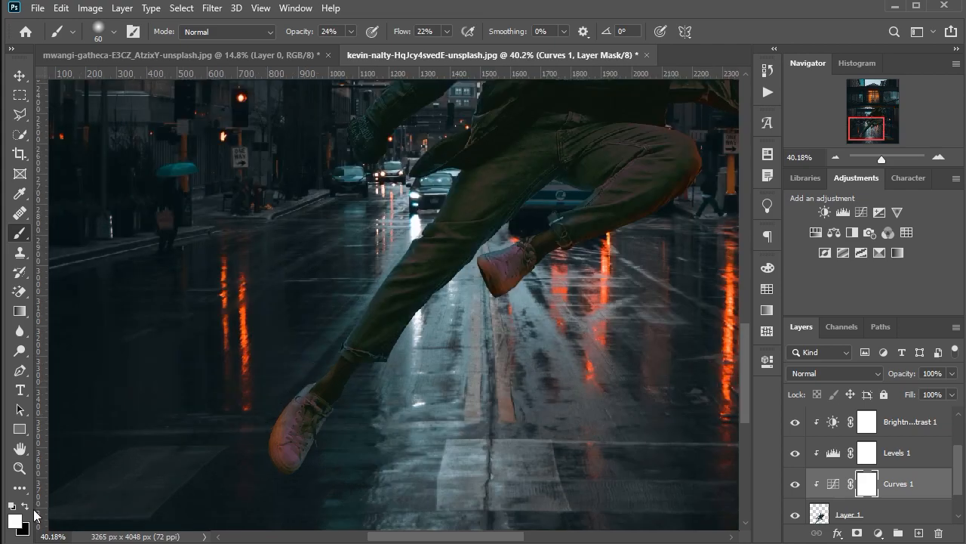
left_click(27, 505)
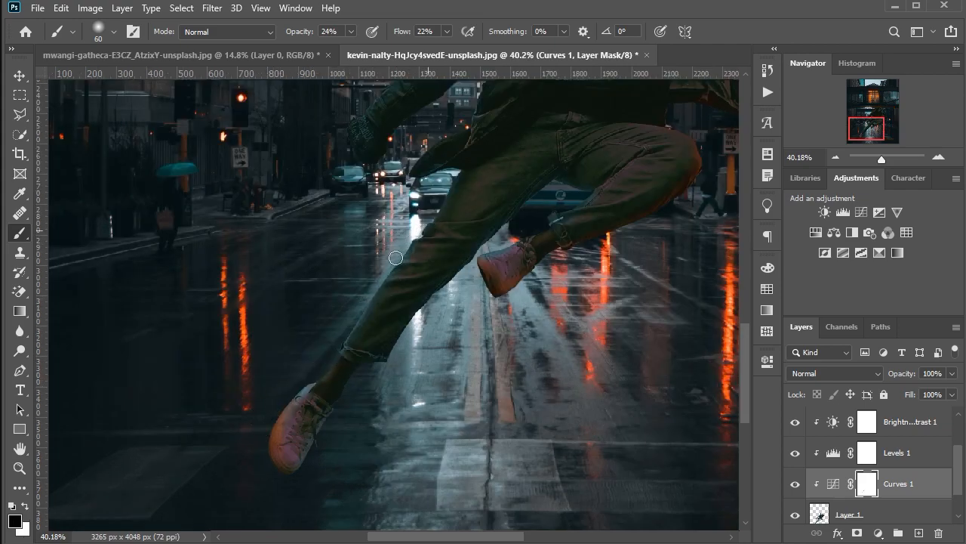
Enlarge the brush to 100 px and paint black on the Curves mask along the man's extended leg to brighten its edge.
scroll(395, 258, "up", 4)
key("bracketright")
key("bracketright")
key("bracketright")
key("bracketright")
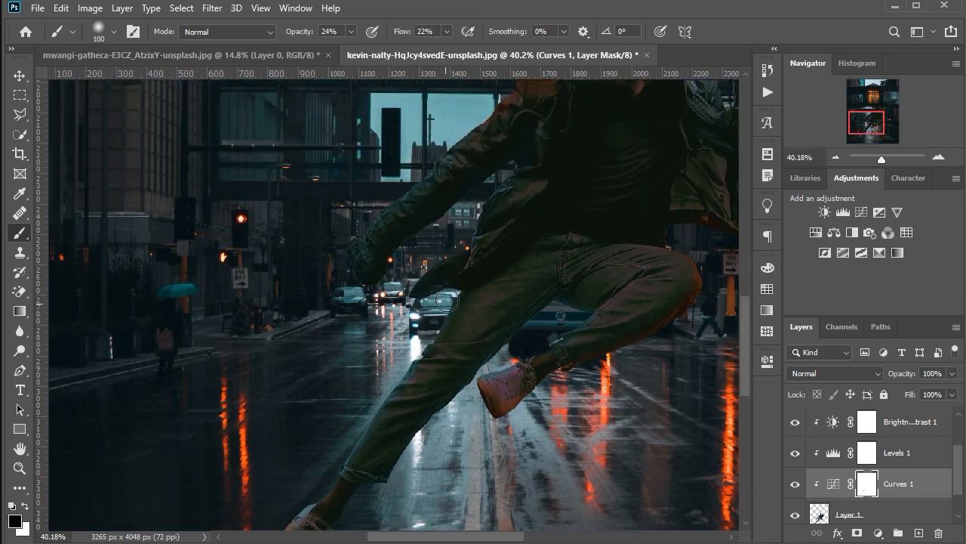
left_click_drag(447, 301, 349, 447)
scroll(385, 202, "up", 5)
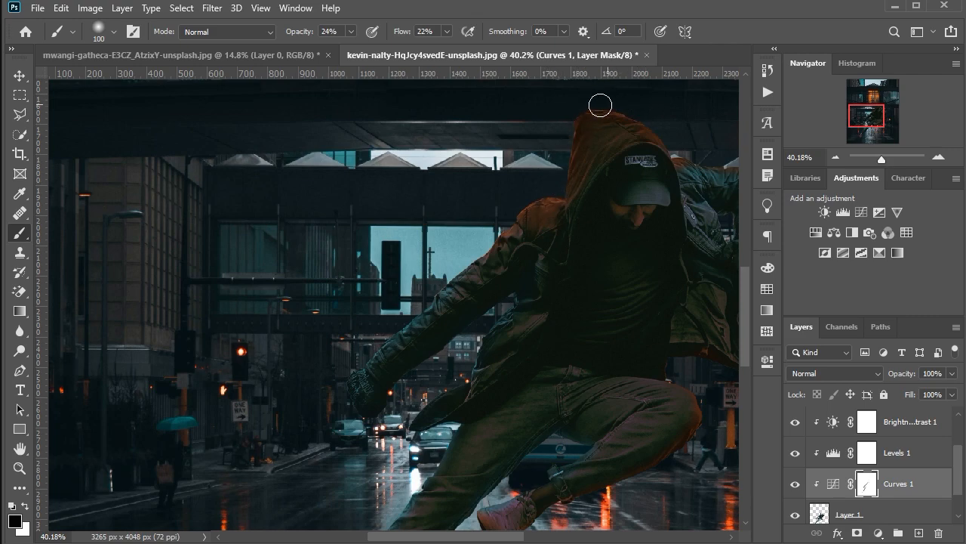
Brighten the man's sleeve and hood edges on the Curves mask with 33% brush flow, and save the composite as a TIFF file.
left_click_drag(403, 33, 431, 35)
scroll(558, 136, "down", 3)
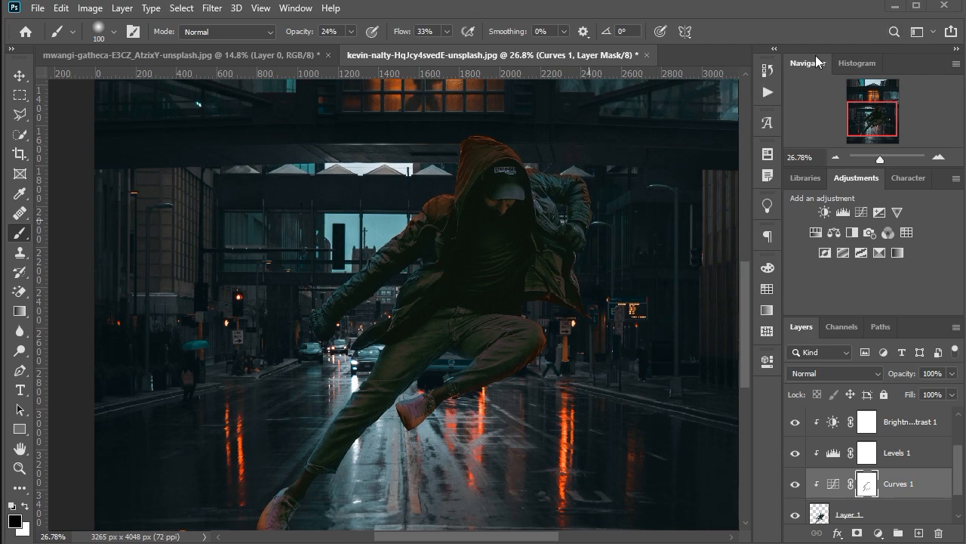
scroll(493, 365, "down", 2)
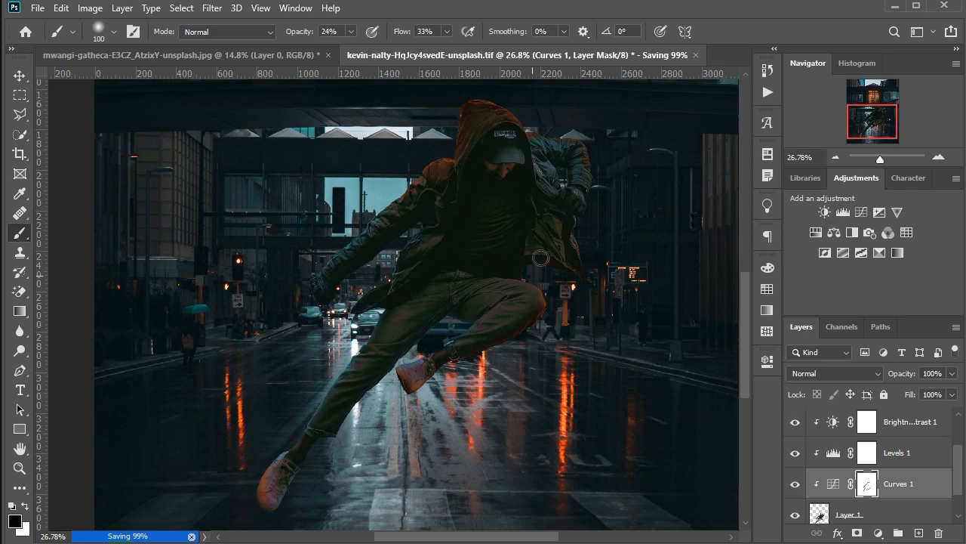
Compare the man's brightness with the Curves and Levels adjustments each hidden and shown again.
left_click(794, 485)
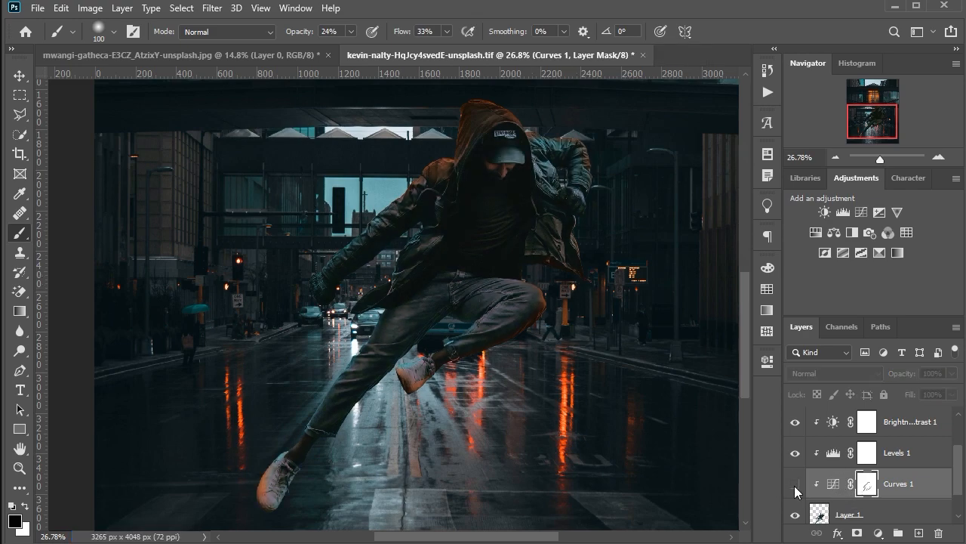
left_click(794, 486)
left_click(795, 453)
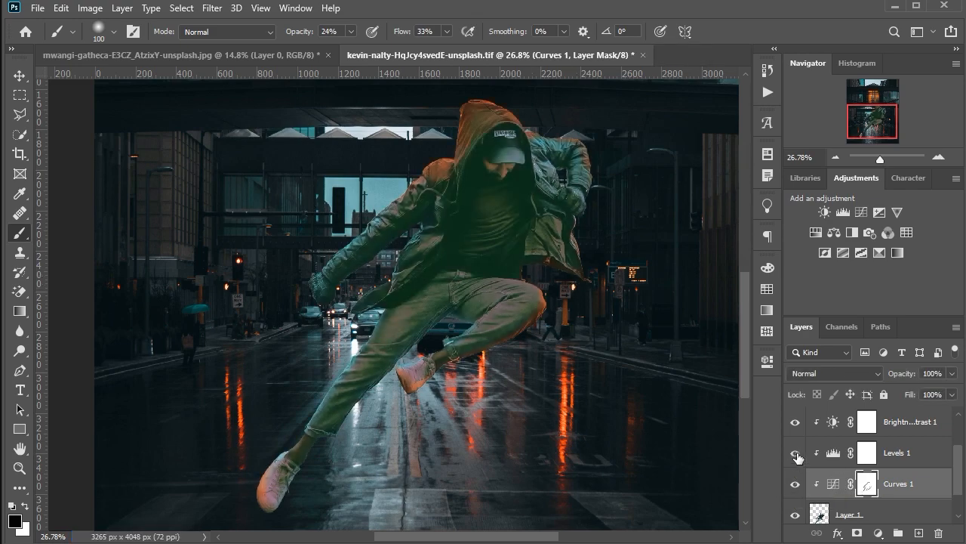
left_click(795, 453)
Paint black on the Levels mask along the man's bent knee and lower leg to brighten the lit edge.
left_click(867, 452)
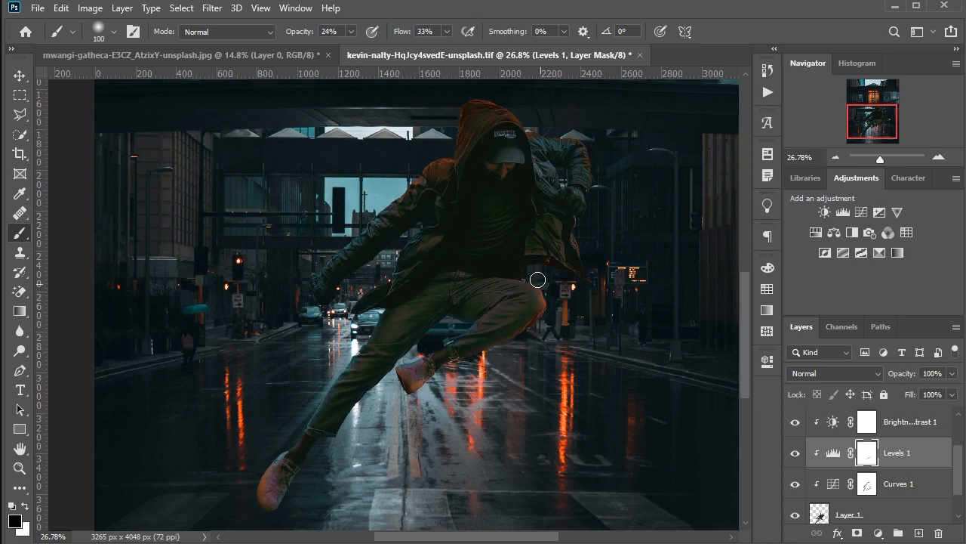
scroll(518, 282, "up", 5)
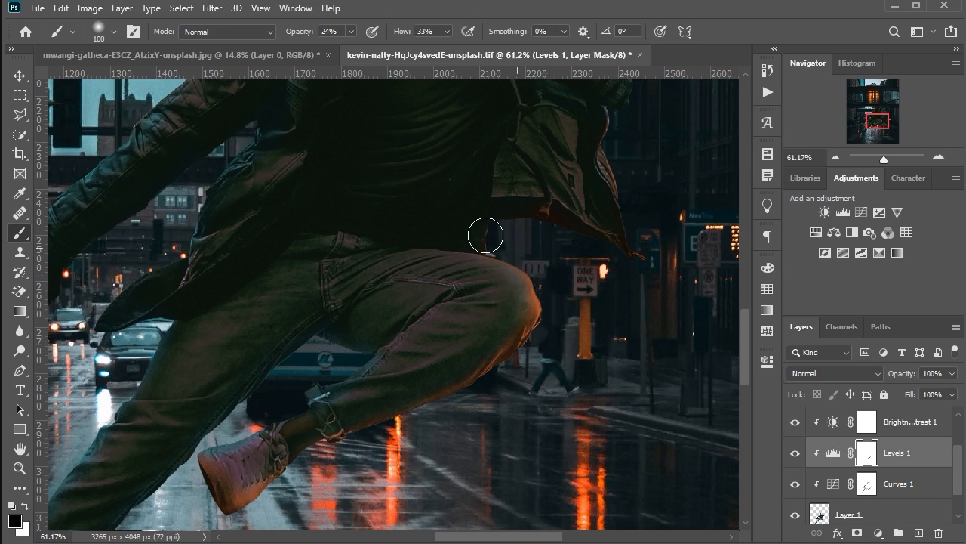
scroll(661, 253, "down", 3)
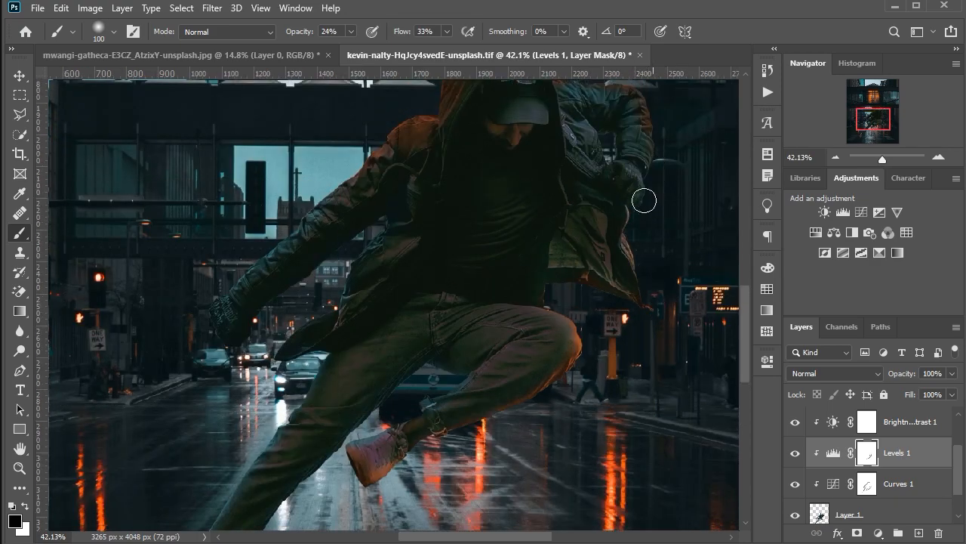
Brighten the man's bent arm, hood and outstretched sleeve on the Levels mask, reducing the brush to 80 px and 24% flow.
left_click_drag(666, 153, 659, 291)
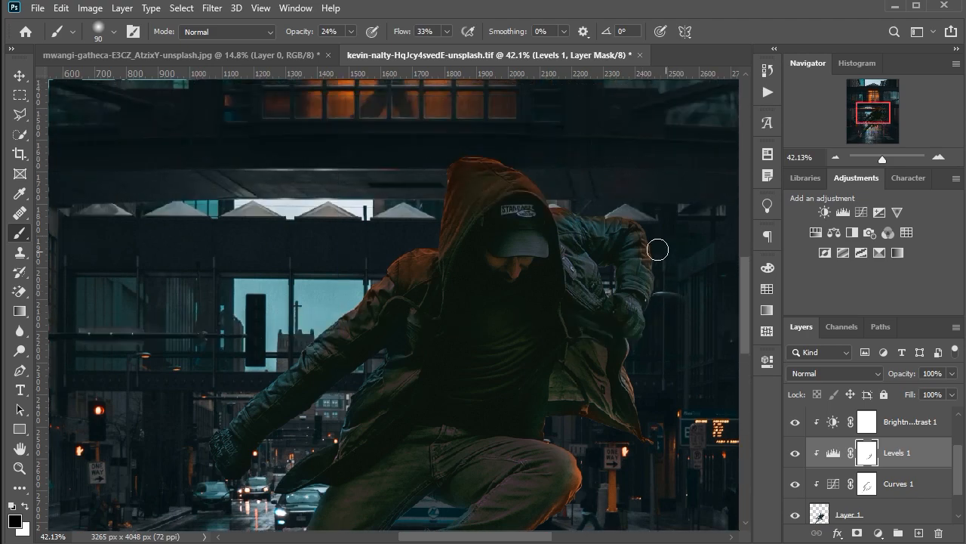
mouse_move(554, 203)
left_mouse_down()
mouse_move(642, 209)
mouse_move(658, 255)
left_mouse_up()
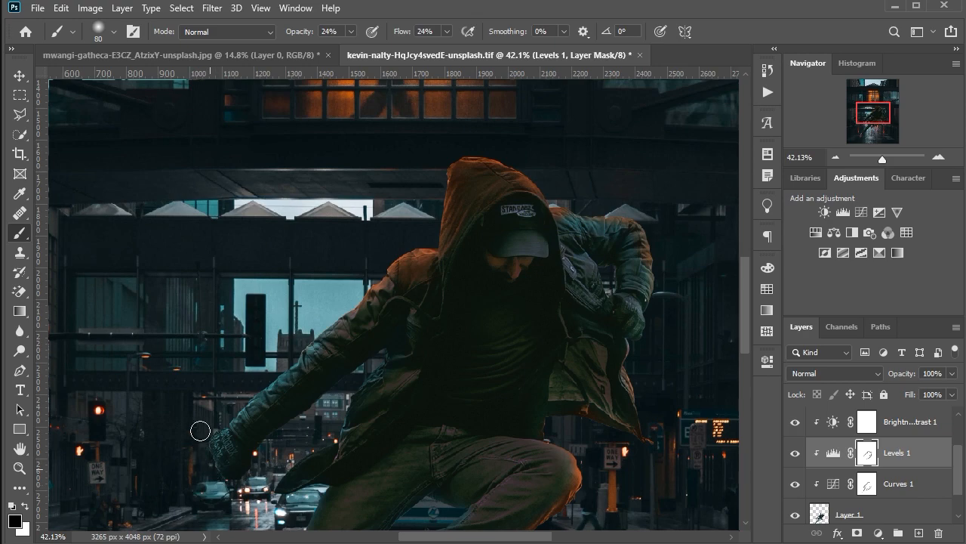
scroll(287, 347, "down", 3)
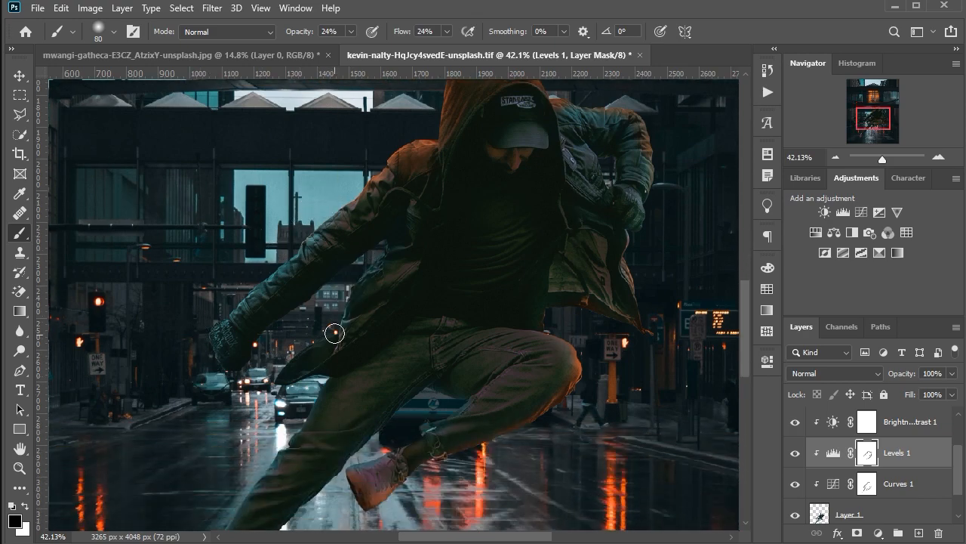
Paint the Levels mask along the man's extended leg and shoe to brighten their edges, and set the Levels layer's fill to 82%.
left_click_drag(304, 403, 293, 424)
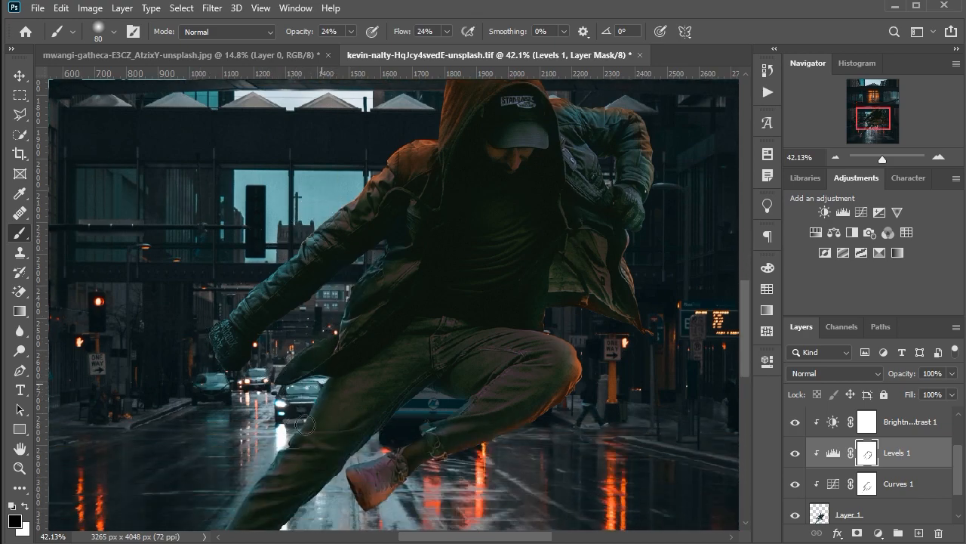
scroll(457, 274, "down", 5)
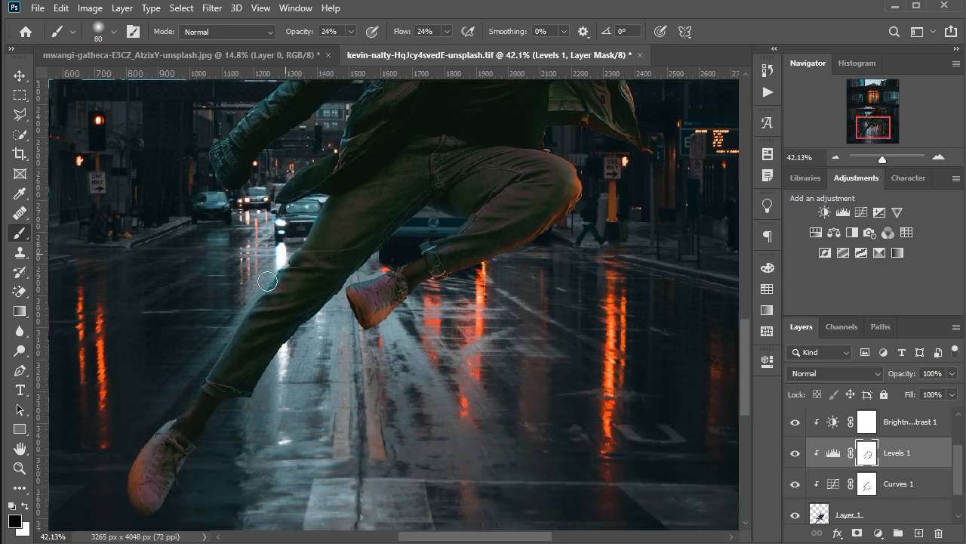
mouse_move(268, 281)
left_mouse_down()
mouse_move(129, 476)
mouse_move(137, 511)
mouse_move(307, 223)
left_mouse_up()
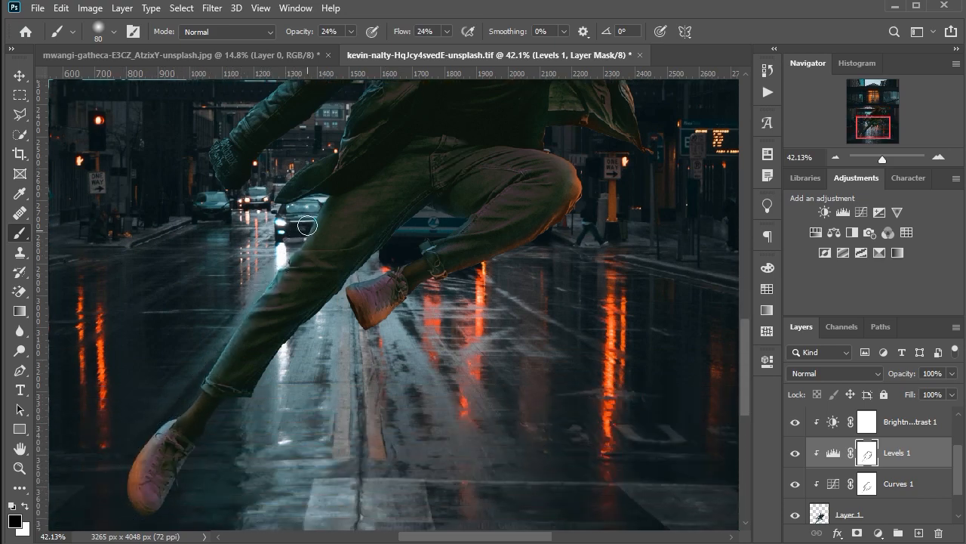
scroll(302, 229, "down", 5)
scroll(346, 204, "up", 4)
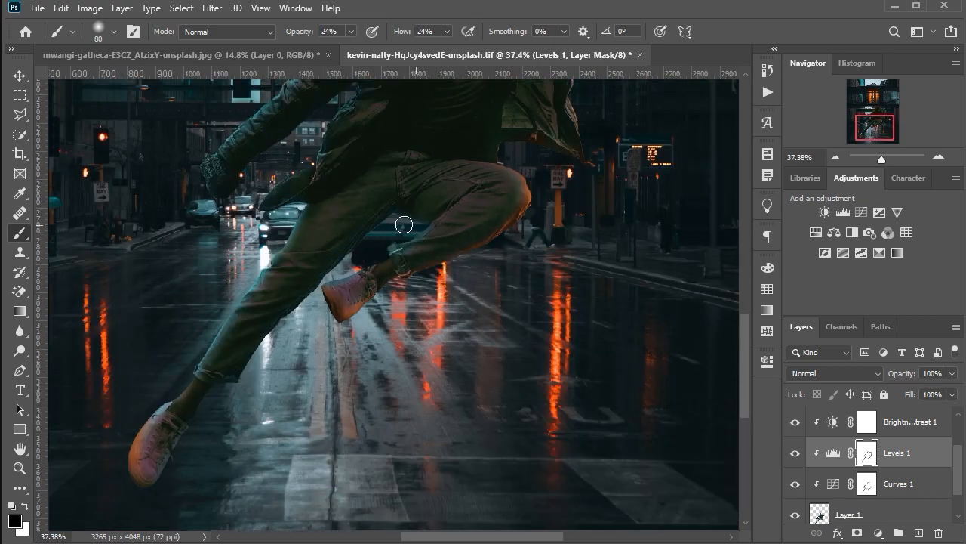
scroll(303, 354, "down", 6)
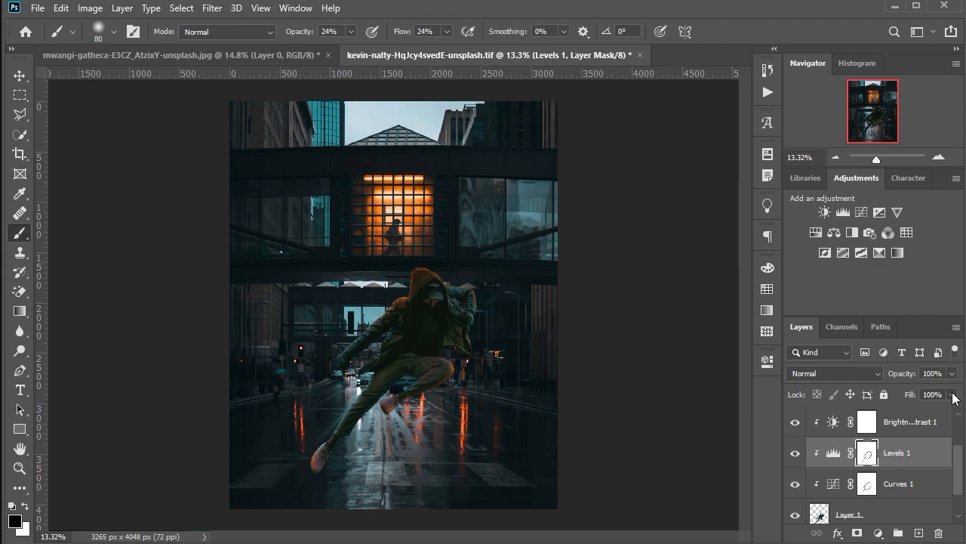
mouse_move(953, 399)
left_mouse_down()
mouse_move(909, 413)
mouse_move(947, 413)
left_mouse_up()
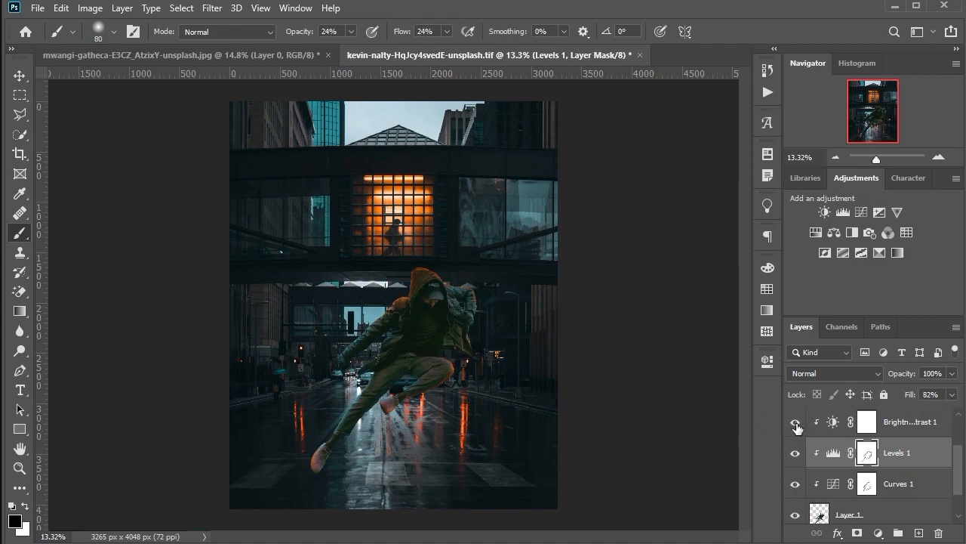
Paint black on the Brightness/Contrast mask along the man's leg, jacket, arm and hood edges to bring back their light.
left_click(864, 423)
scroll(411, 412, "up", 4)
scroll(411, 412, "up", 2)
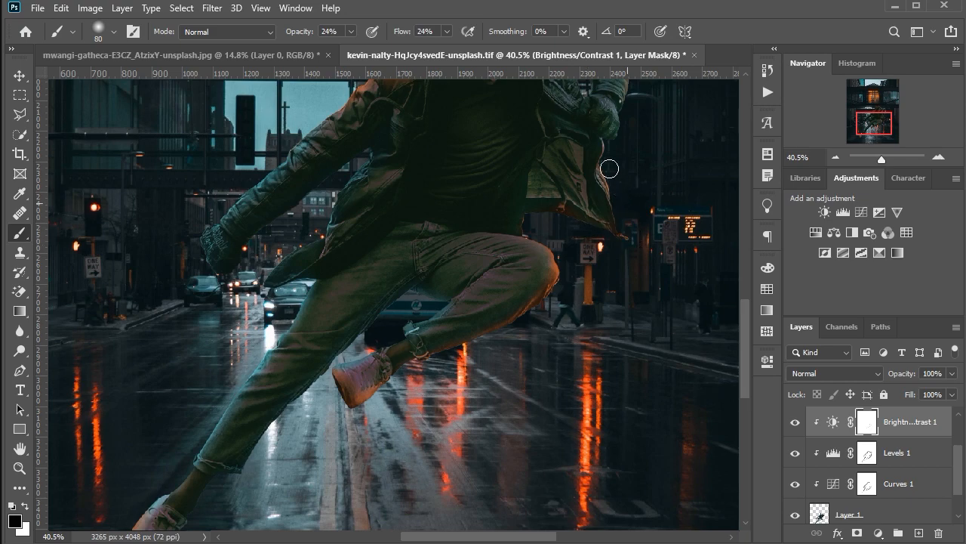
scroll(644, 254, "up", 5)
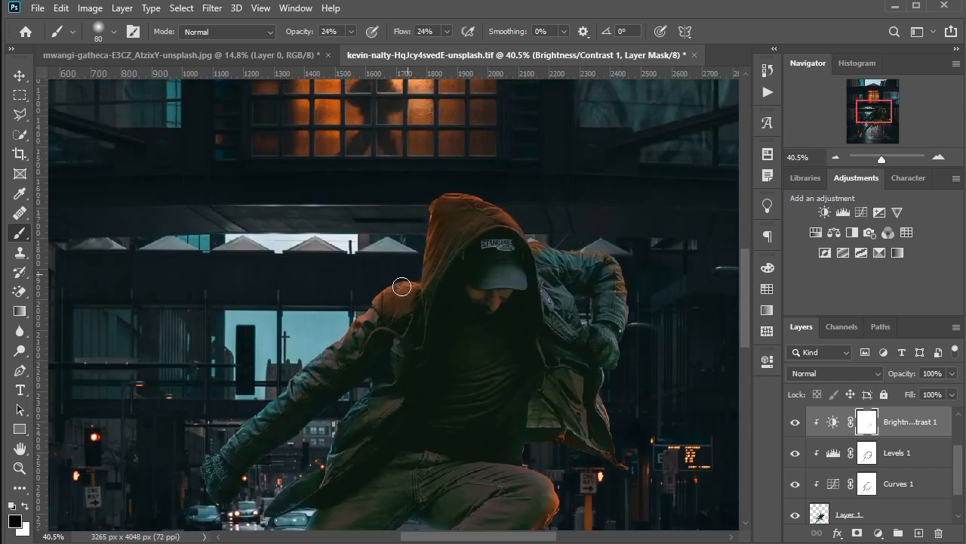
scroll(481, 264, "down", 2)
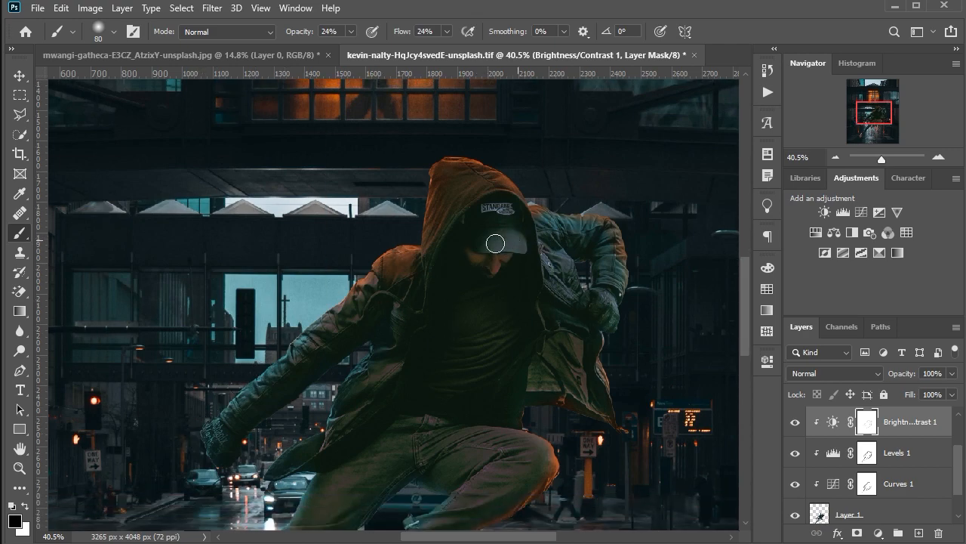
scroll(401, 325, "down", 5)
scroll(262, 369, "down", 4)
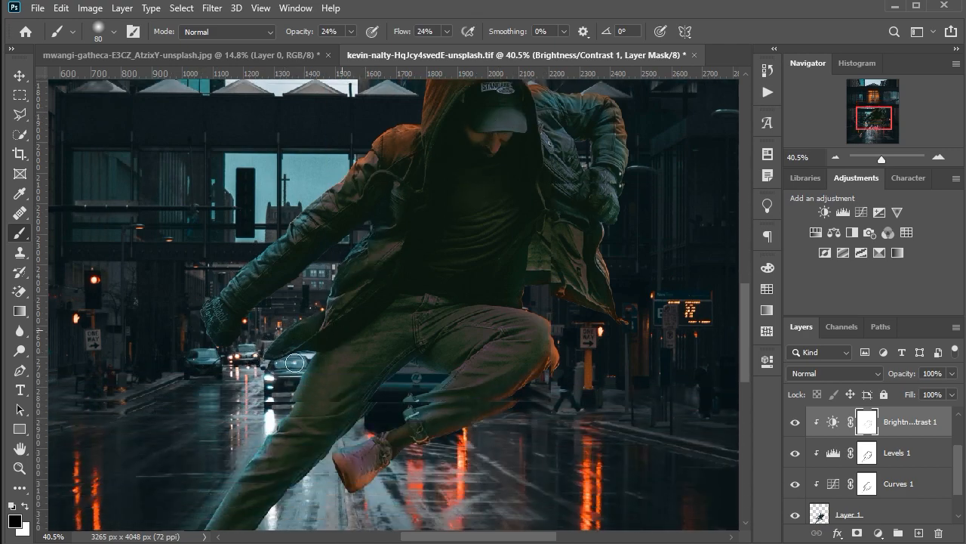
scroll(397, 333, "down", 10)
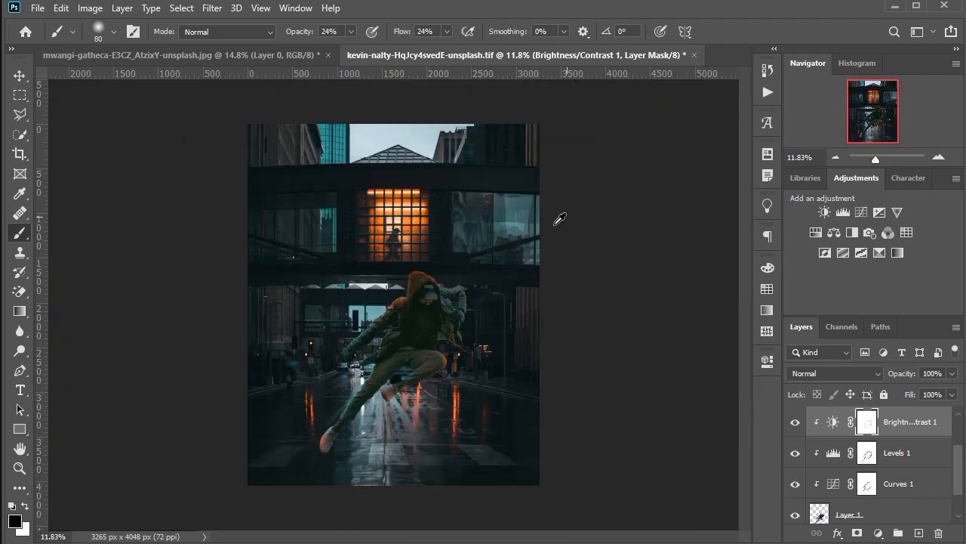
Fine-tune the output levels of the man's Levels adjustment.
scroll(457, 321, "up", 2)
left_click(19, 76)
double_click(833, 453)
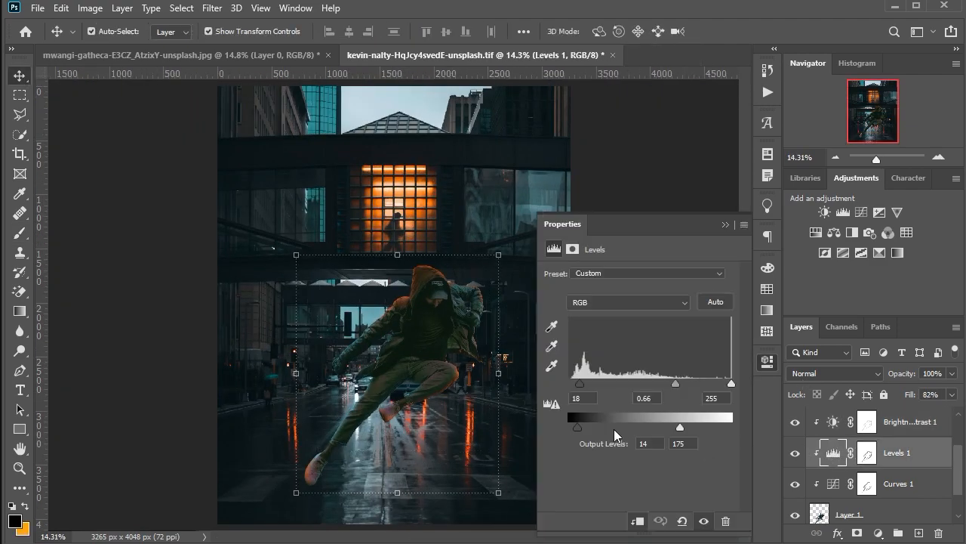
left_click_drag(655, 429, 657, 429)
left_click(725, 226)
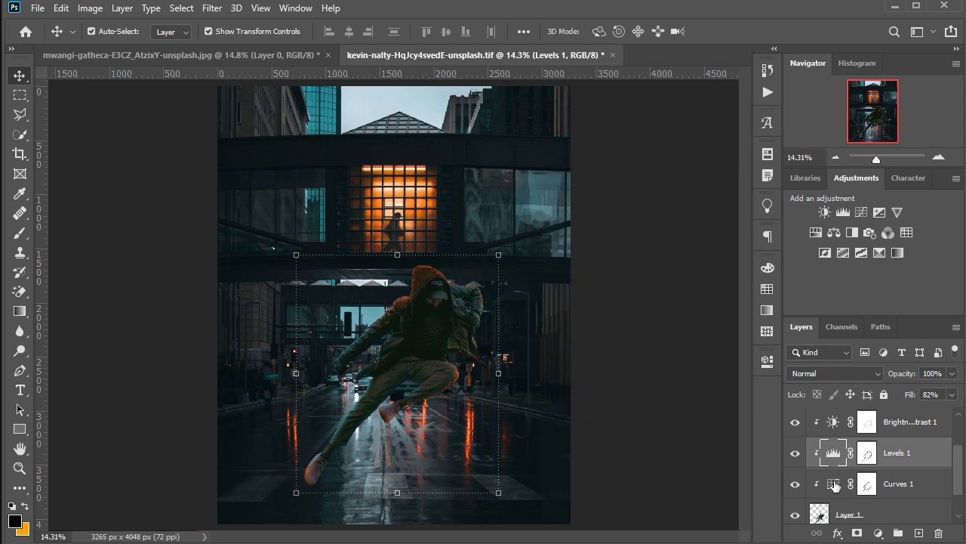
Compare the man with the Curves adjustment hidden and shown, and lower the highlights of its Red channel.
double_click(834, 484)
left_click(704, 520)
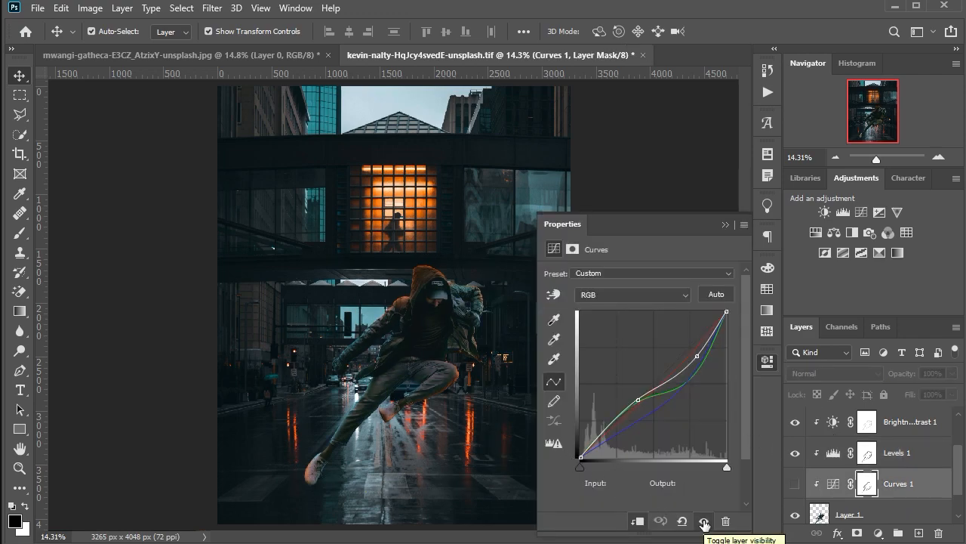
left_click(703, 521)
key("alt+3")
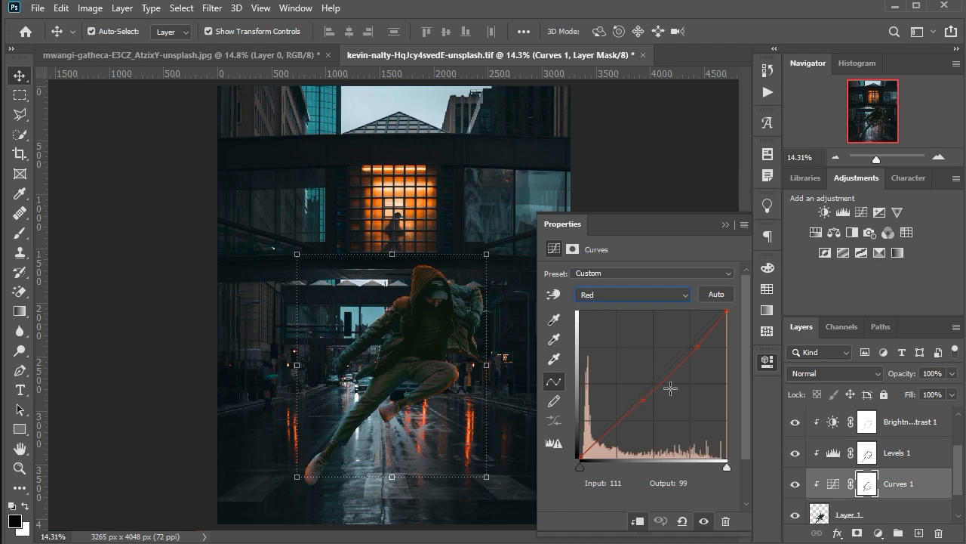
left_click_drag(700, 353, 712, 359)
Lower the midtones of the Blue channel in the man's Curves adjustment.
left_click(632, 294)
left_click(604, 328)
left_click(655, 294)
left_click(620, 339)
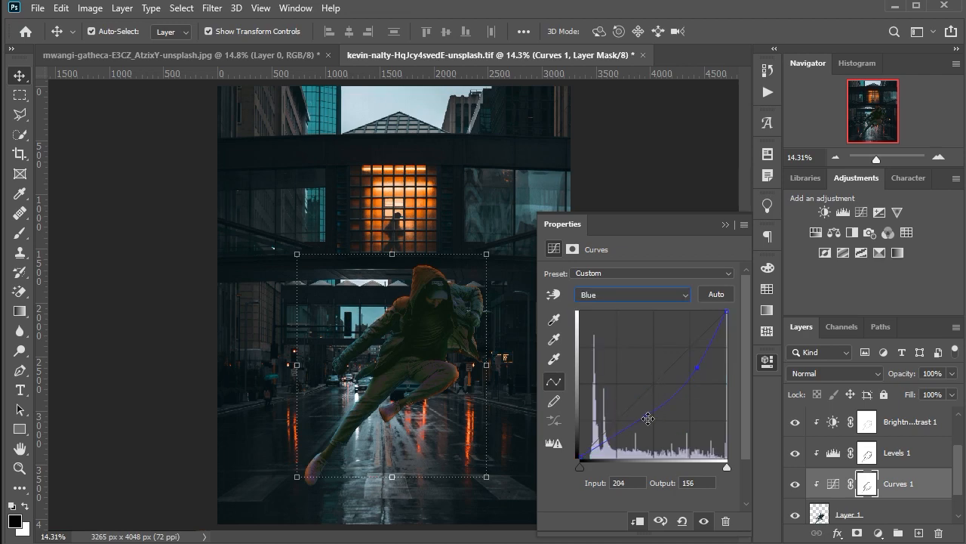
left_click_drag(647, 418, 652, 421)
left_click(725, 225)
left_click(545, 263)
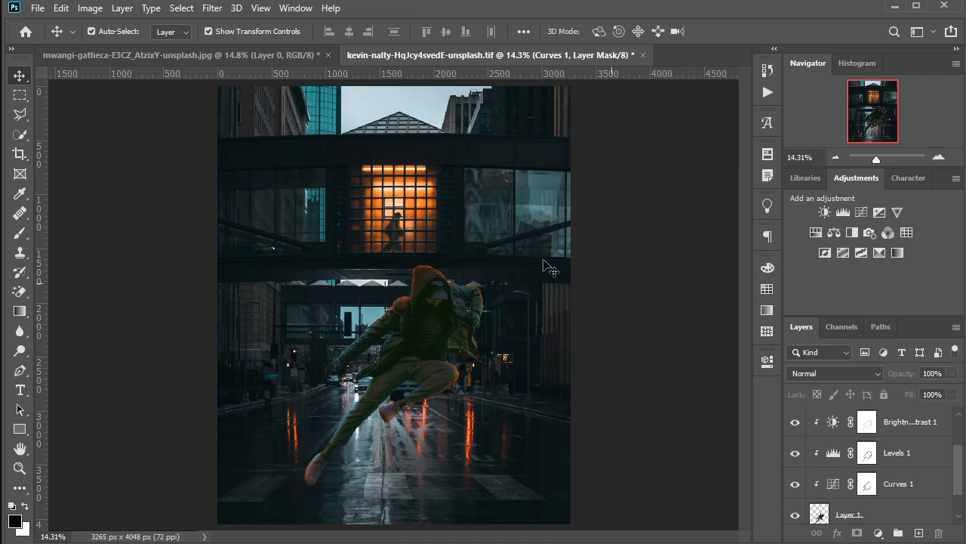
Add a clipped Hue/Saturation adjustment directly above the man's layer with saturation -17 and lightness -17.
scroll(452, 343, "down", 8)
scroll(446, 326, "up", 9)
scroll(445, 328, "up", 3)
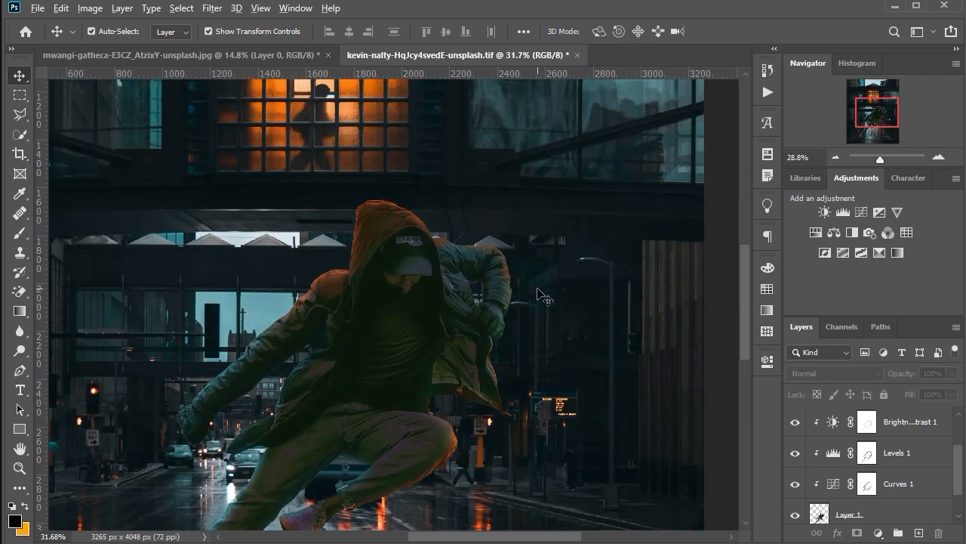
scroll(445, 327, "down", 4)
scroll(890, 480, "down", 1)
left_click(890, 480)
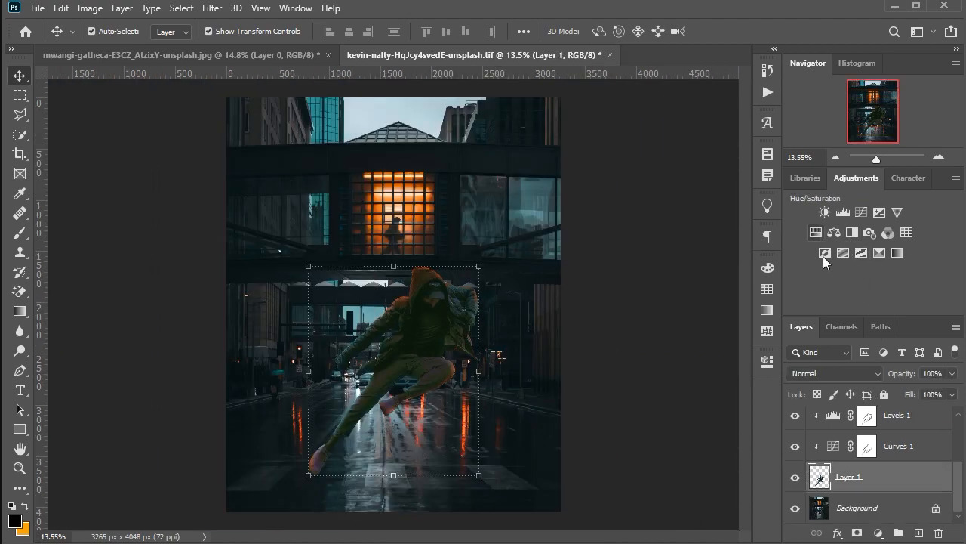
left_click(834, 232)
mouse_move(638, 364)
left_mouse_down()
mouse_move(545, 363)
mouse_move(624, 364)
left_mouse_up()
left_click(624, 390)
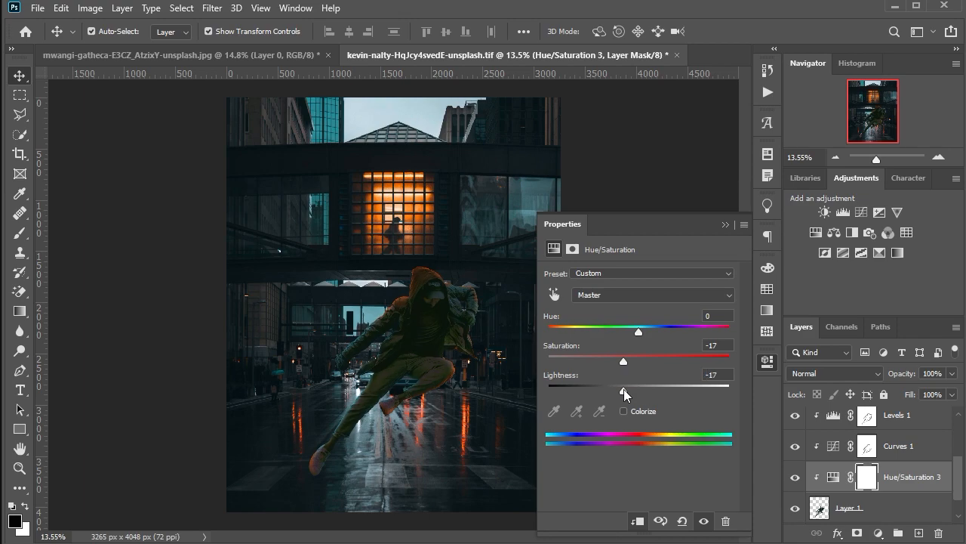
left_click(726, 224)
Examine how the toned-down man blends with the street scene.
left_click(628, 295)
scroll(483, 244, "up", 3)
scroll(518, 205, "down", 3)
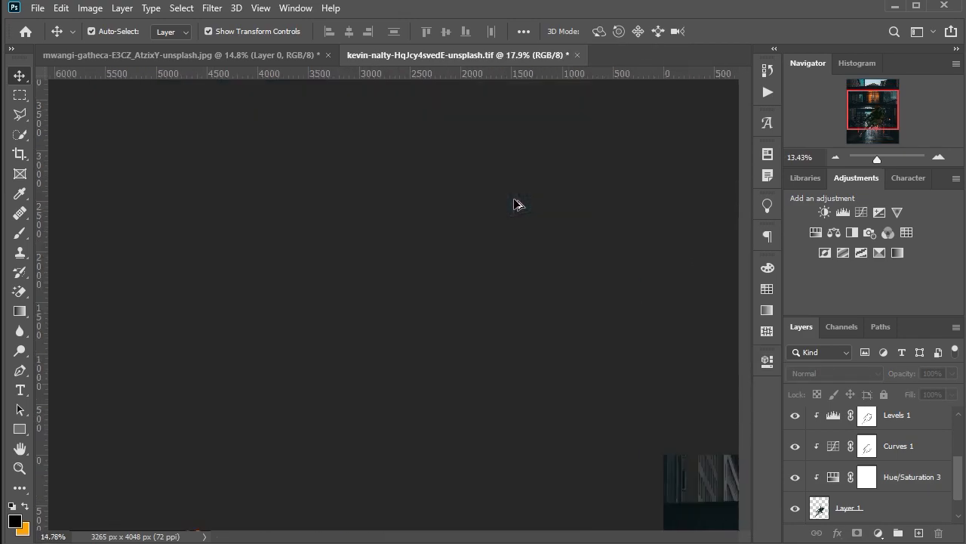
scroll(518, 204, "down", 3)
scroll(445, 352, "up", 1)
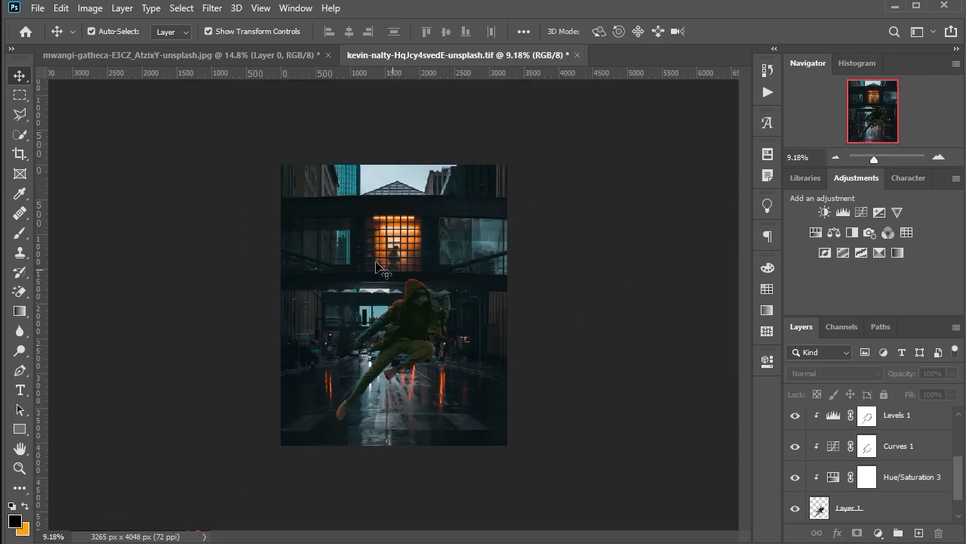
scroll(397, 355, "up", 3)
scroll(403, 357, "down", 3)
scroll(404, 358, "up", 1)
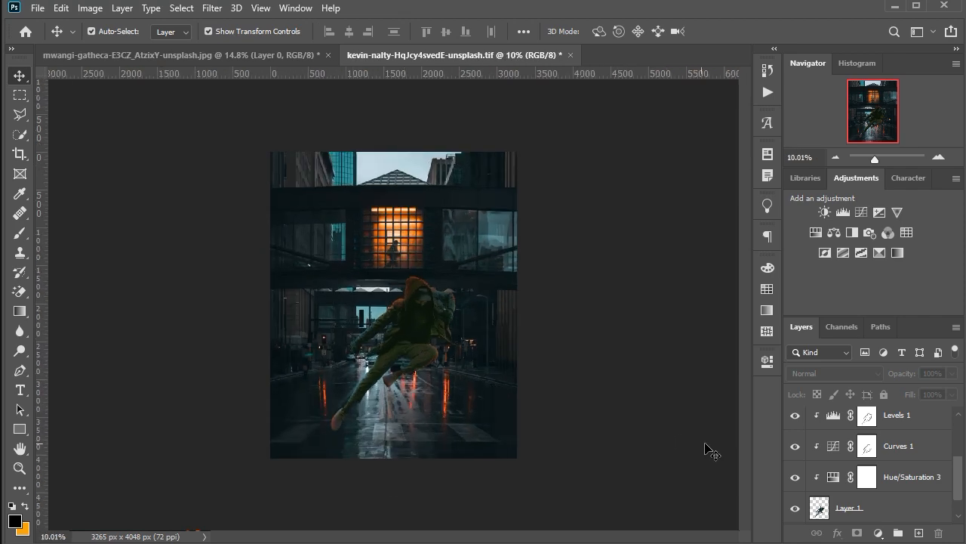
Duplicate the man's Layer 1 and clip Hue/Saturation 3, Curves 1 and Levels 1 to the copy.
left_click(437, 337)
scroll(843, 499, "down", 2)
left_click_drag(882, 487, 918, 532)
left_click(876, 461, "alt")
left_click(876, 430, "alt")
scroll(875, 439, "up", 1)
left_click(876, 430, "alt")
scroll(877, 433, "up", 2)
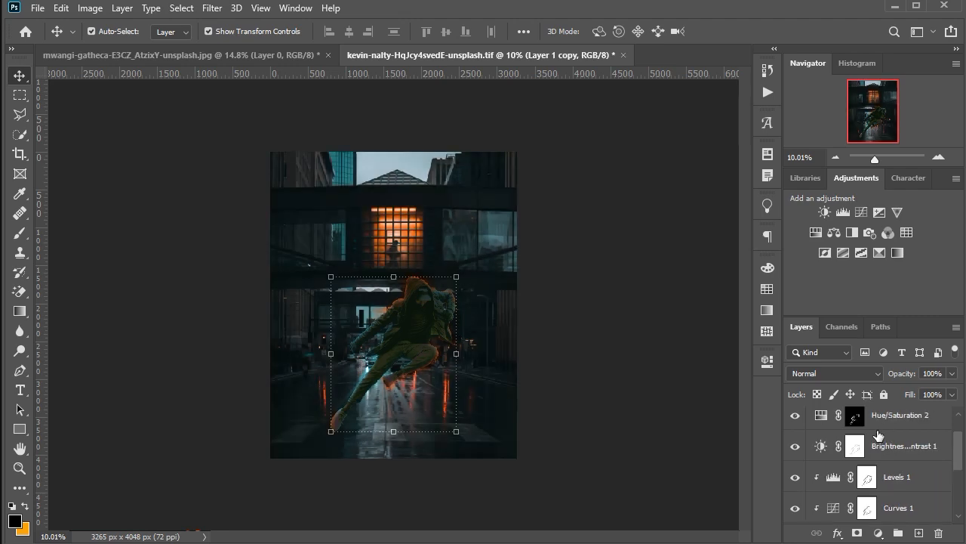
Clip the Brightness/Contrast 1, Hue/Saturation 2 and Hue/Saturation 1 adjustments to the man's copied layer.
left_click(877, 428, "alt")
left_click(878, 460, "alt")
scroll(879, 465, "up", 1)
left_click(881, 430, "alt")
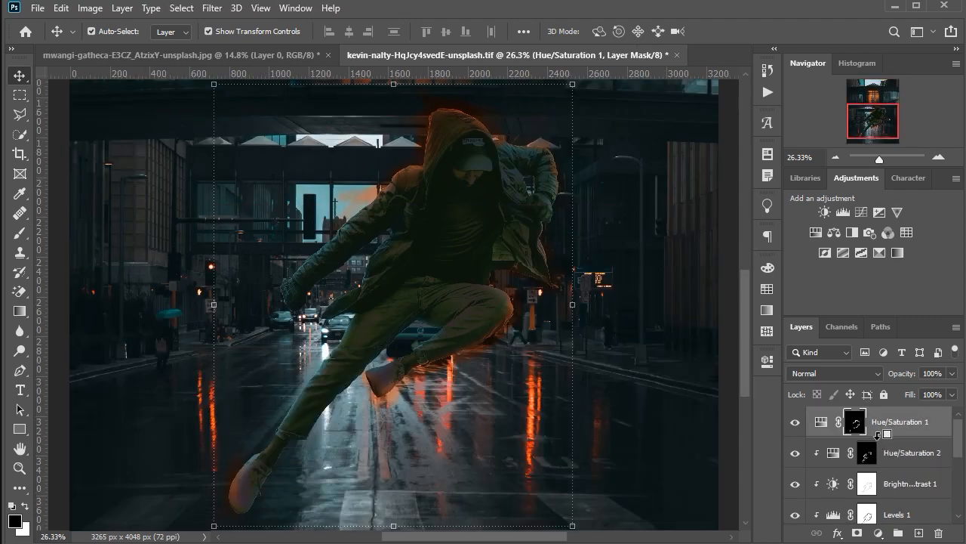
left_click(882, 436, "alt")
Flip the original Layer 1 beneath the copy vertically to make a mirrored figure.
scroll(470, 348, "down", 4)
scroll(470, 348, "down", 4)
scroll(843, 443, "down", 5)
left_click(874, 480)
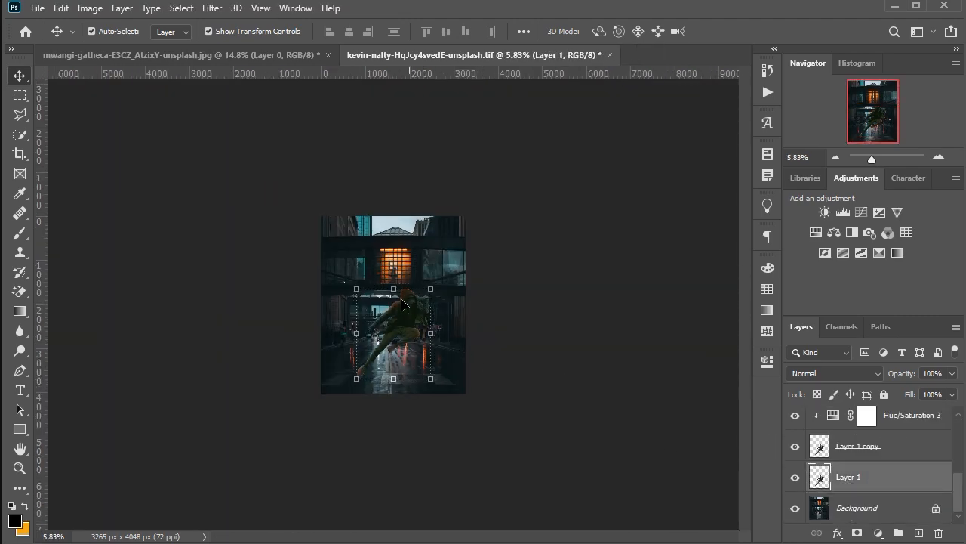
key("ctrl+t")
scroll(403, 363, "up", 3)
right_click(417, 333)
left_click(453, 537)
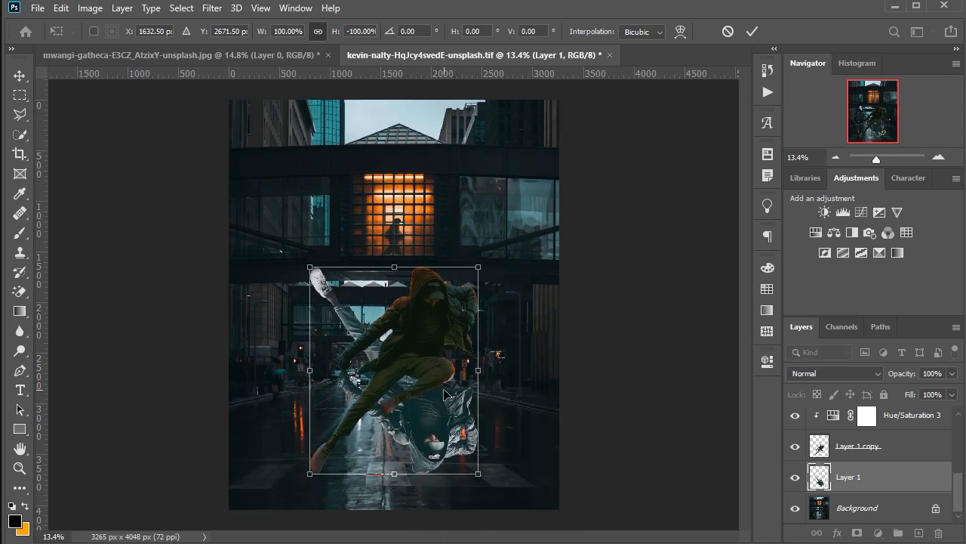
scroll(453, 404, "down", 2)
key("Return")
Move the mirrored figure below the man's extended foot and rotate it to line up as his reflection.
left_click_drag(453, 404, 457, 529)
scroll(465, 410, "up", 2)
left_click_drag(318, 484, 325, 503)
scroll(408, 445, "down", 4)
left_click_drag(467, 417, 444, 410)
left_click_drag(388, 454, 410, 448)
key("Return")
Apply a black Color Overlay to the mirrored figure on Layer 1.
left_click(839, 533)
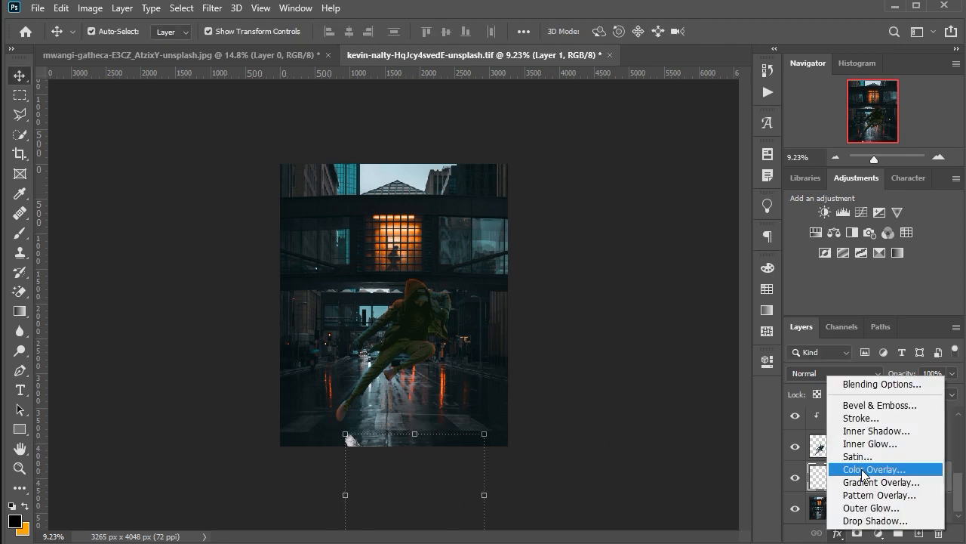
left_click(864, 470)
left_click(734, 117)
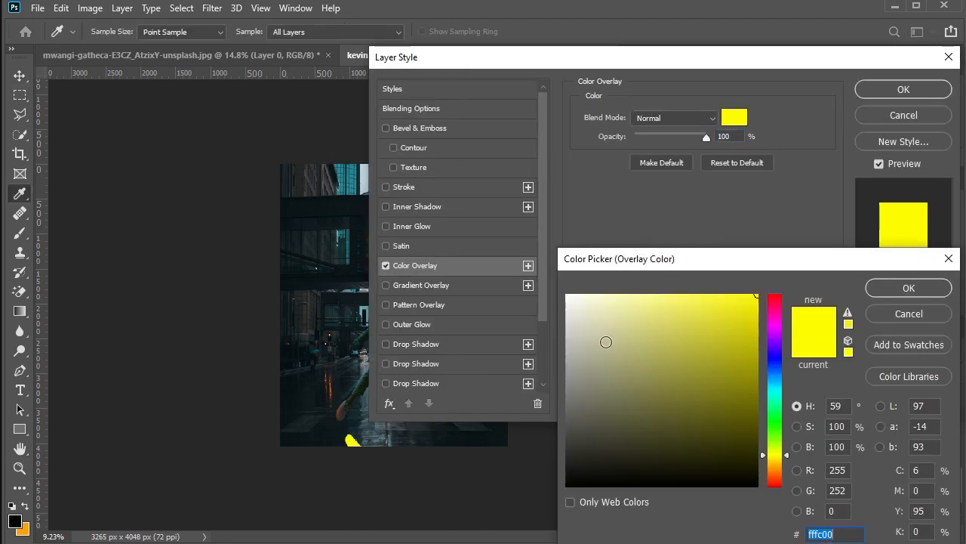
left_click_drag(606, 341, 539, 491)
left_click(909, 287)
left_click(903, 89)
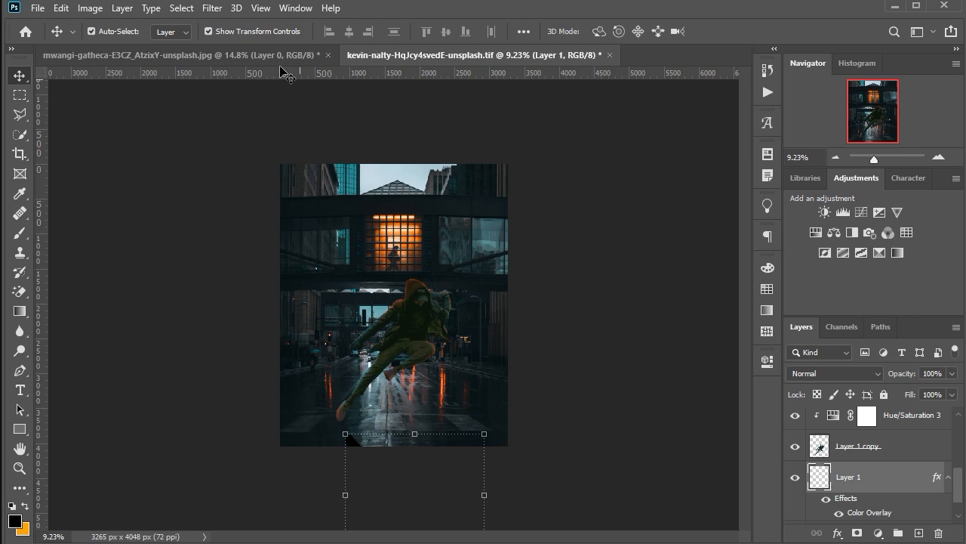
Apply a Gaussian Blur with a 5.0-pixel radius to the black mirrored figure.
left_click(212, 8)
mouse_move(222, 178)
left_click(434, 229)
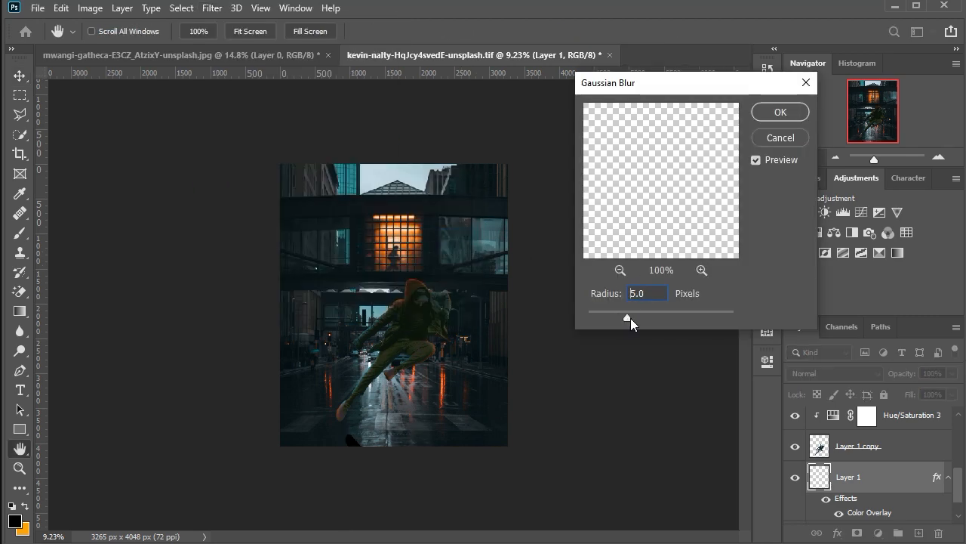
left_click(782, 112)
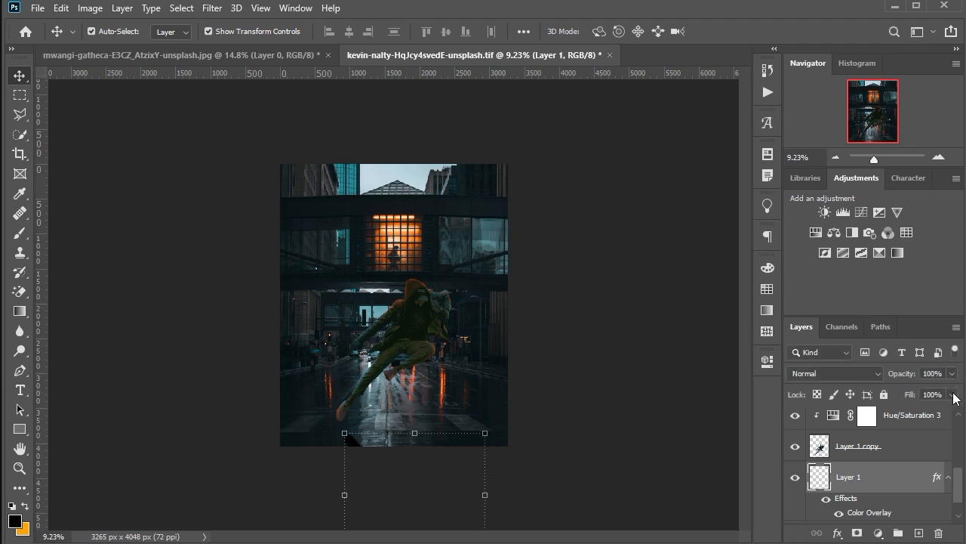
Set the blurred figure layer's fill to 68% and check the result against the whole scene.
left_click_drag(952, 394, 930, 414)
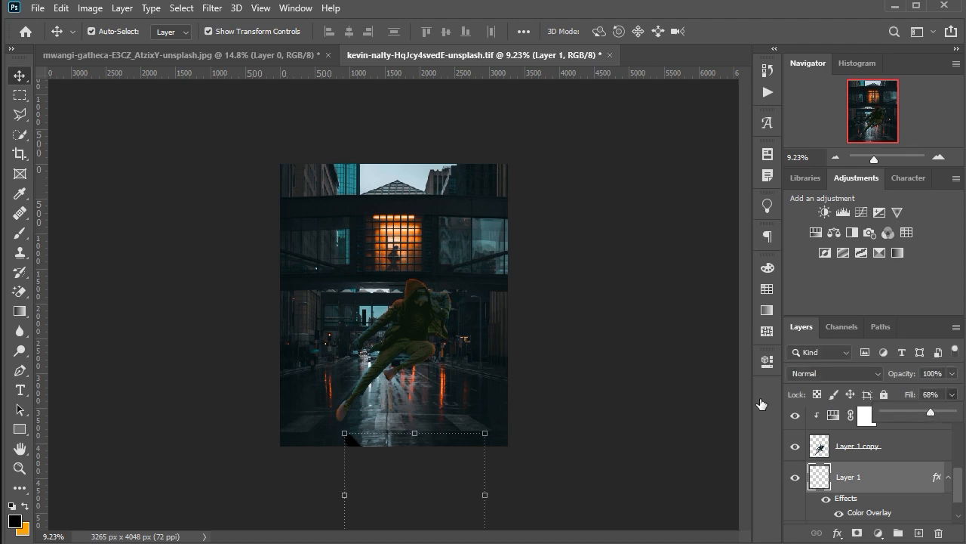
left_click(572, 355)
scroll(403, 321, "up", 3)
scroll(479, 285, "down", 4)
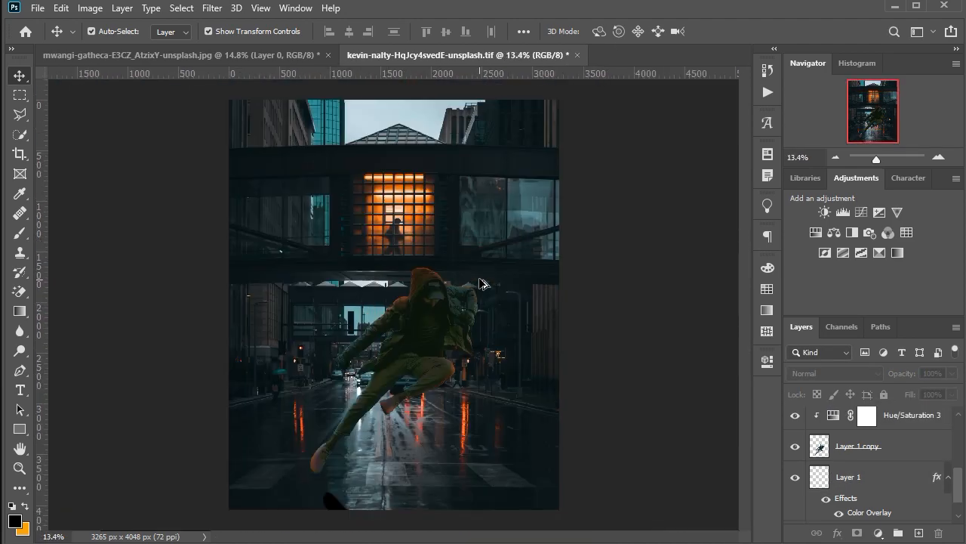
scroll(531, 347, "up", 2)
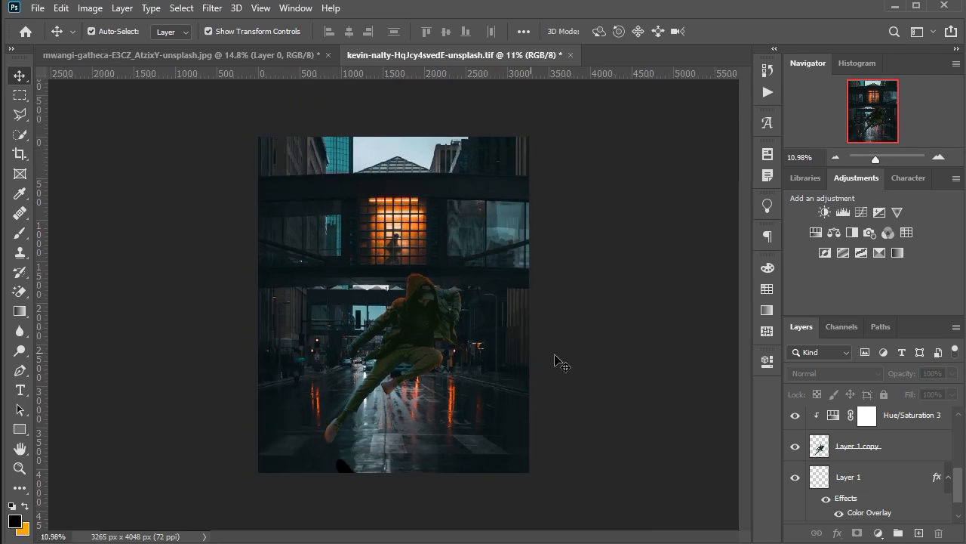
key("ctrl+alt+shift+e")
scroll(903, 462, "up", 5)
right_click(887, 423)
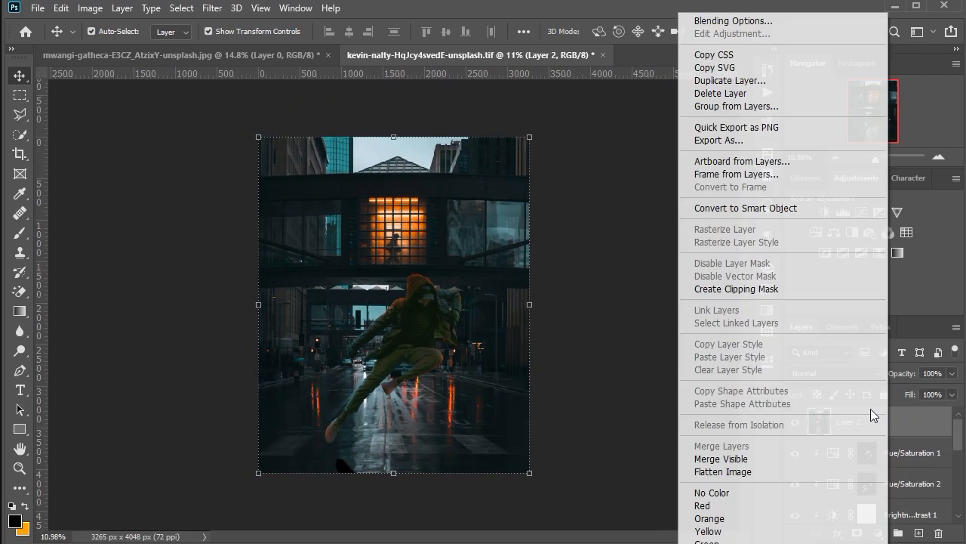
left_click(828, 212)
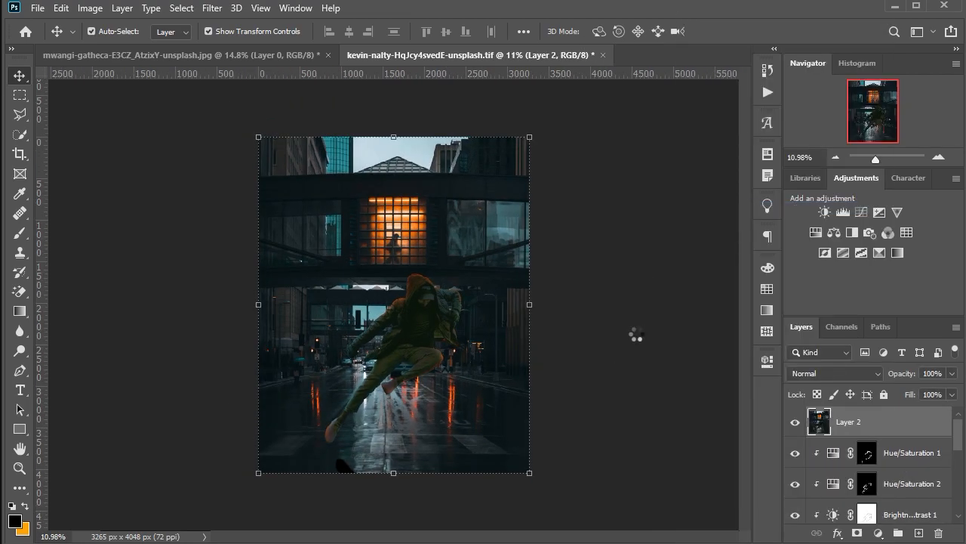
key("ctrl+z")
key("ctrl+z")
left_click(671, 391)
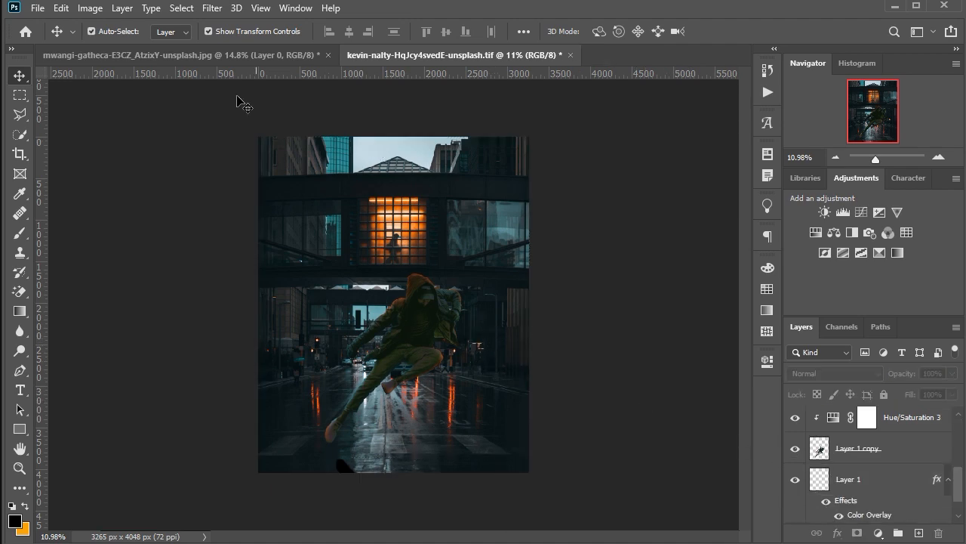
Apply a Tilt-Shift blur to the Background layer, keeping the sharp zone on the road near the photo's lower edge.
scroll(876, 457, "down", 2)
left_click(861, 507)
left_click(212, 8)
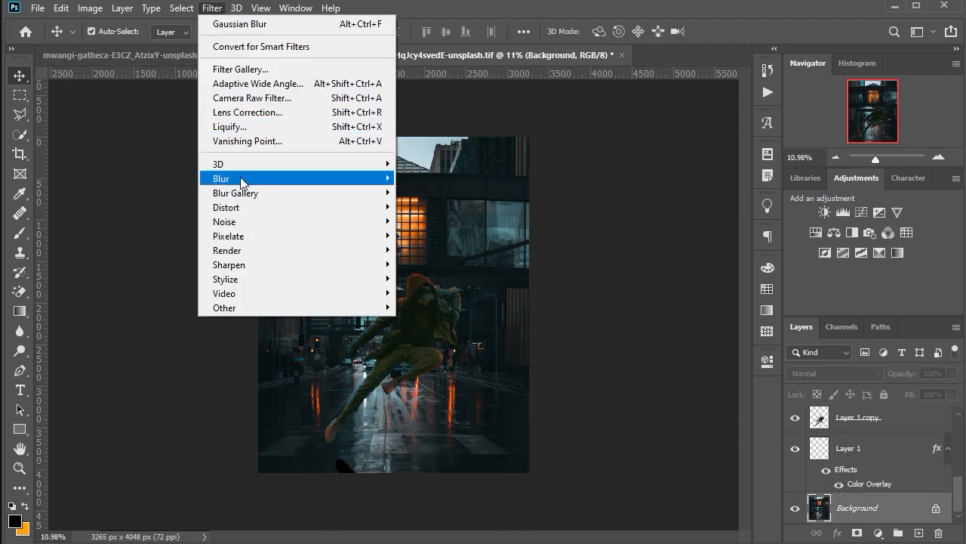
mouse_move(249, 193)
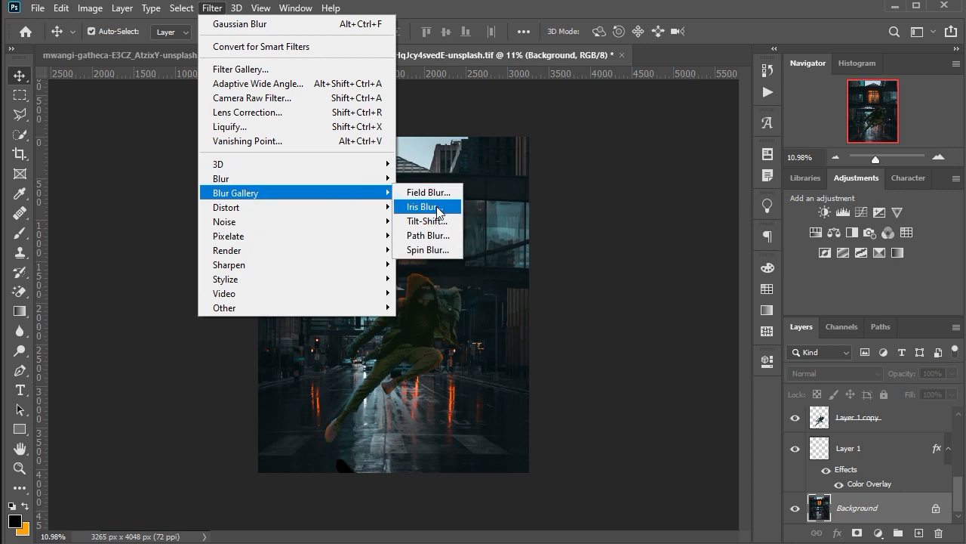
left_click(441, 220)
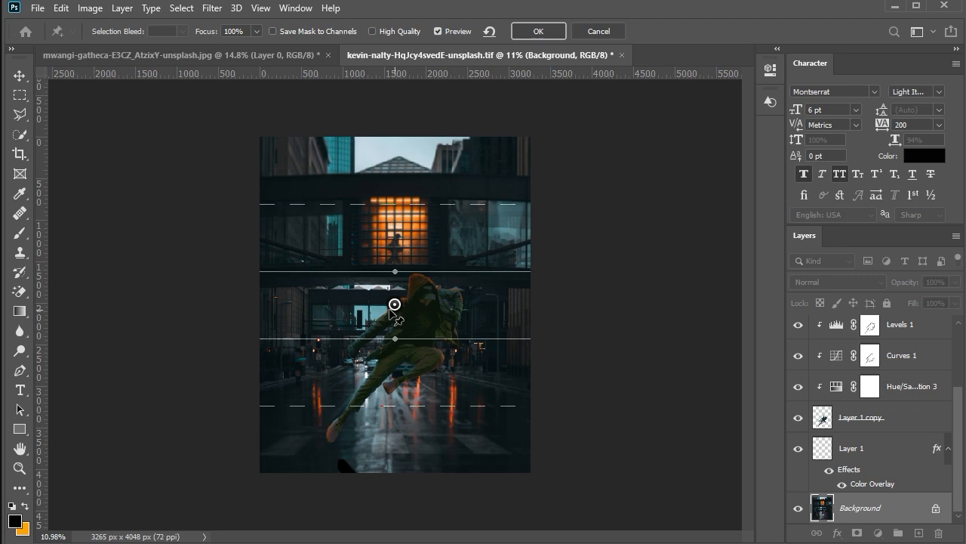
left_click_drag(395, 304, 392, 480)
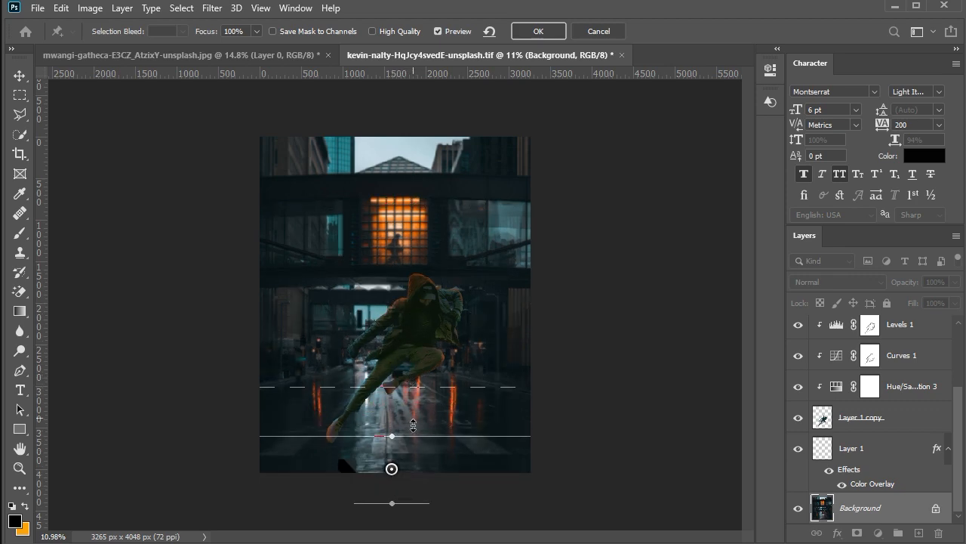
left_click_drag(413, 443, 412, 450)
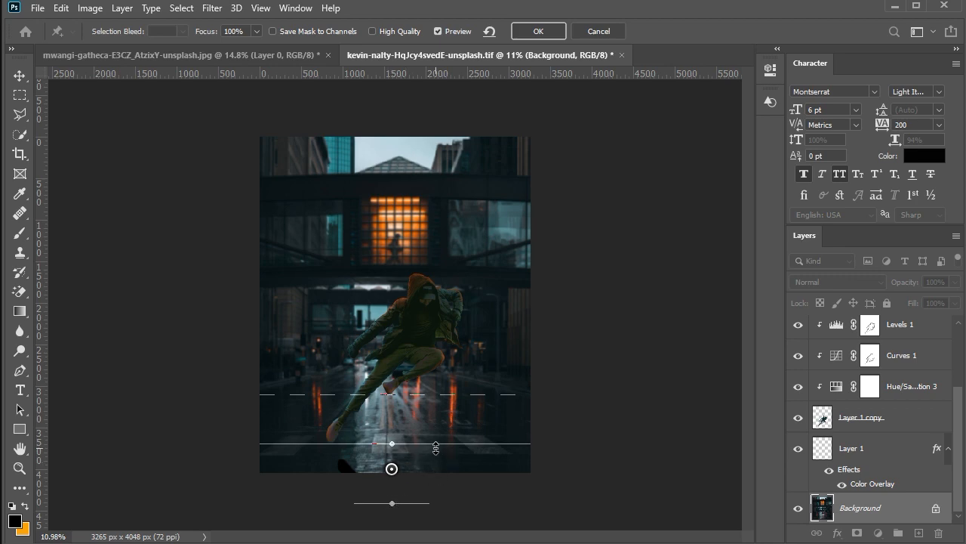
left_click_drag(438, 451, 439, 459)
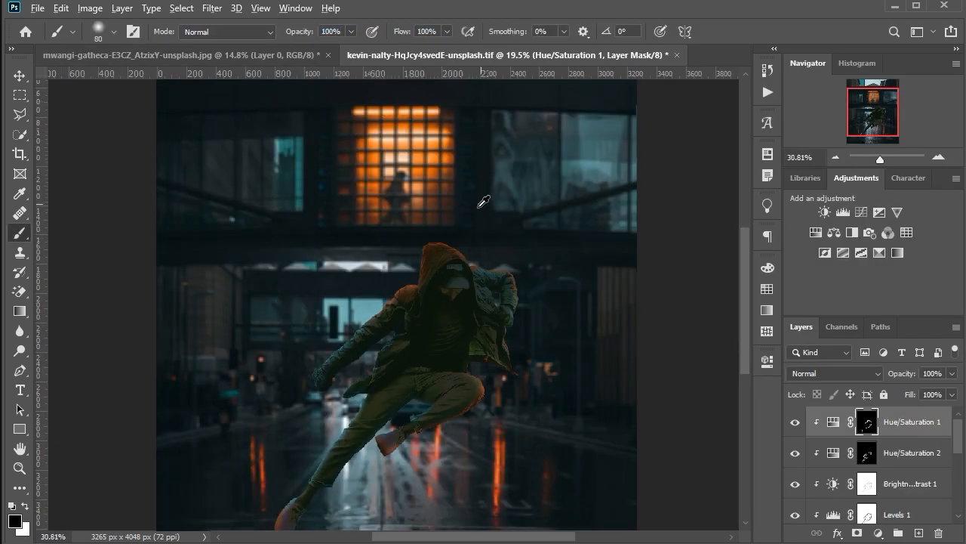
scroll(478, 207, "up", 3)
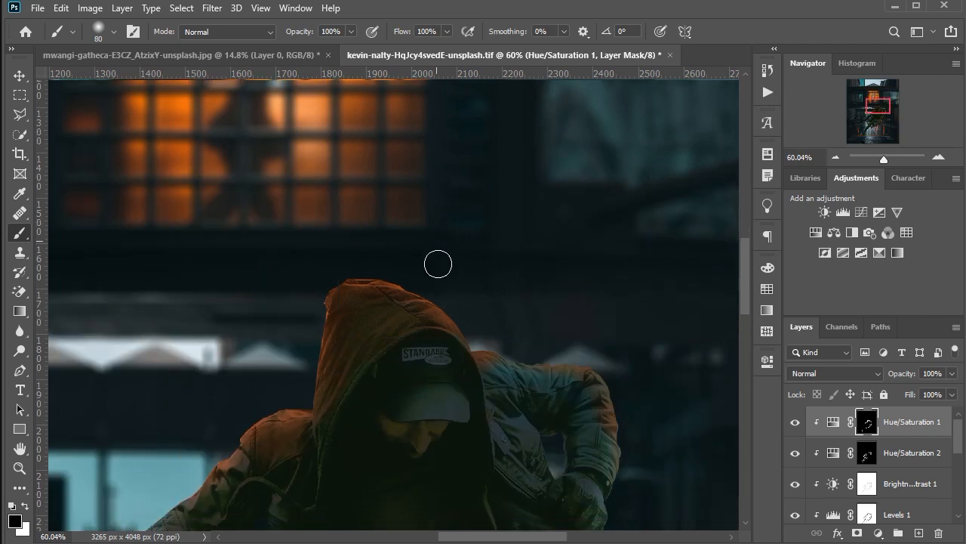
scroll(437, 264, "down", 1)
key("bracketleft")
key("bracketleft")
key("bracketleft")
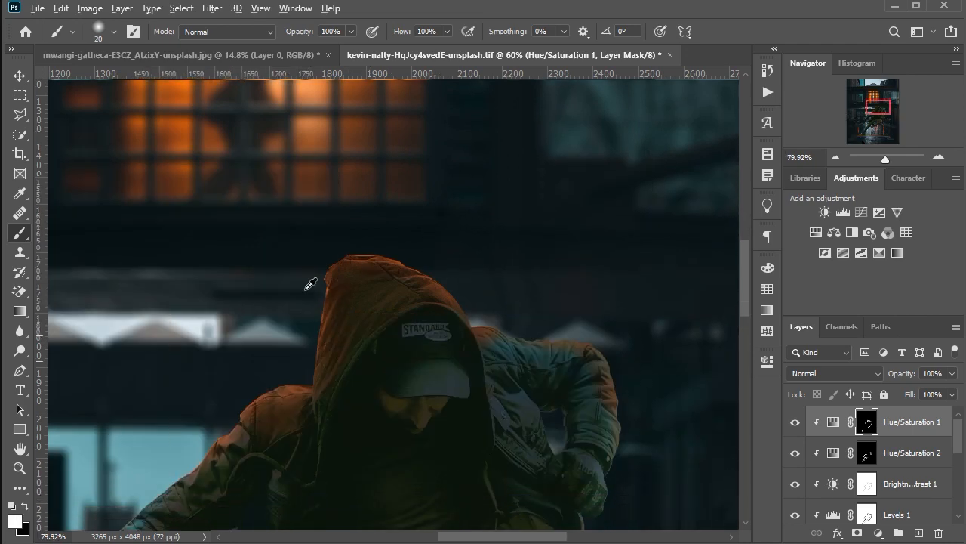
scroll(317, 317, "up", 3)
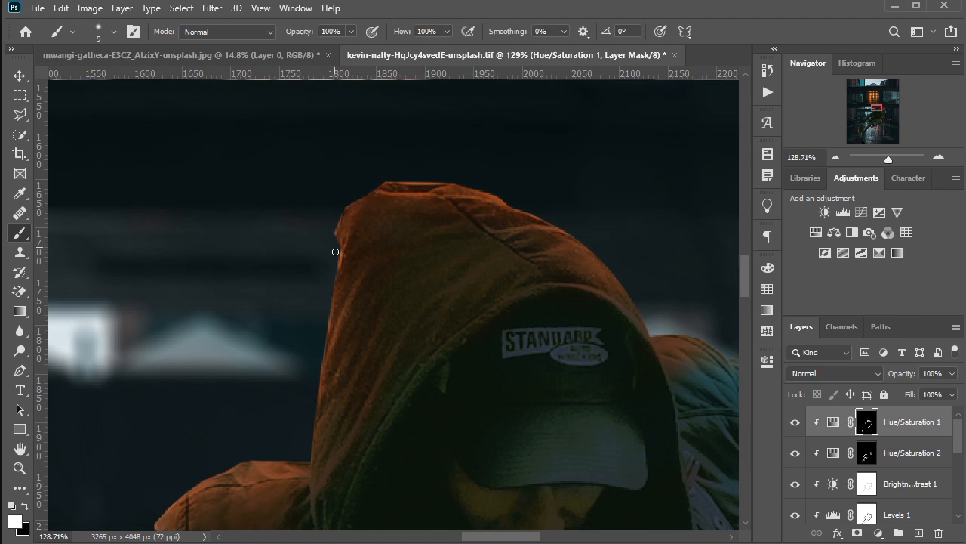
scroll(323, 348, "down", 4)
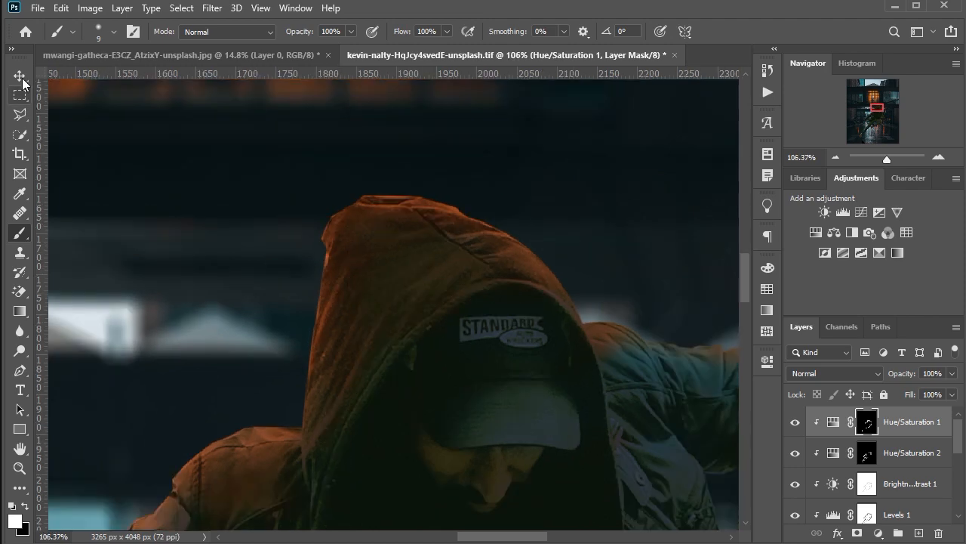
left_click(922, 534)
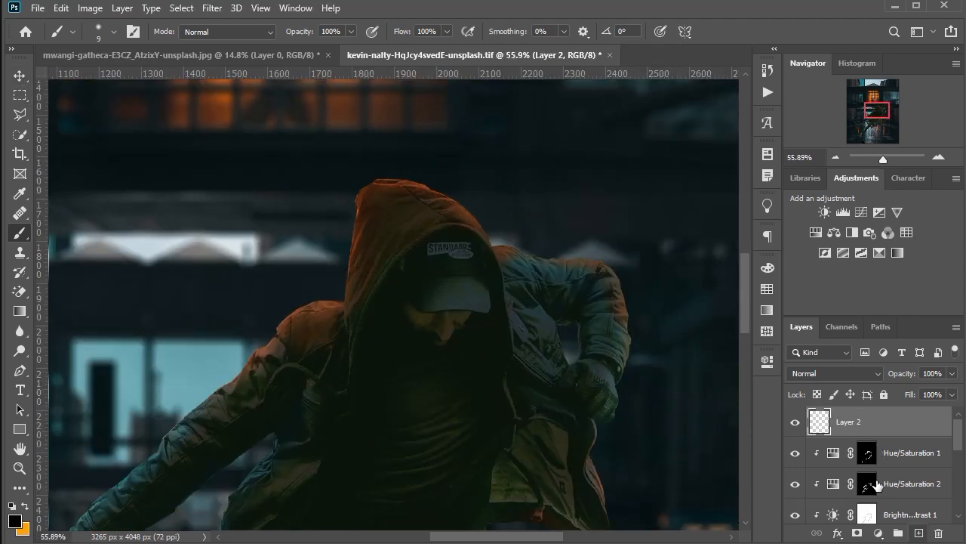
key("ctrl+z")
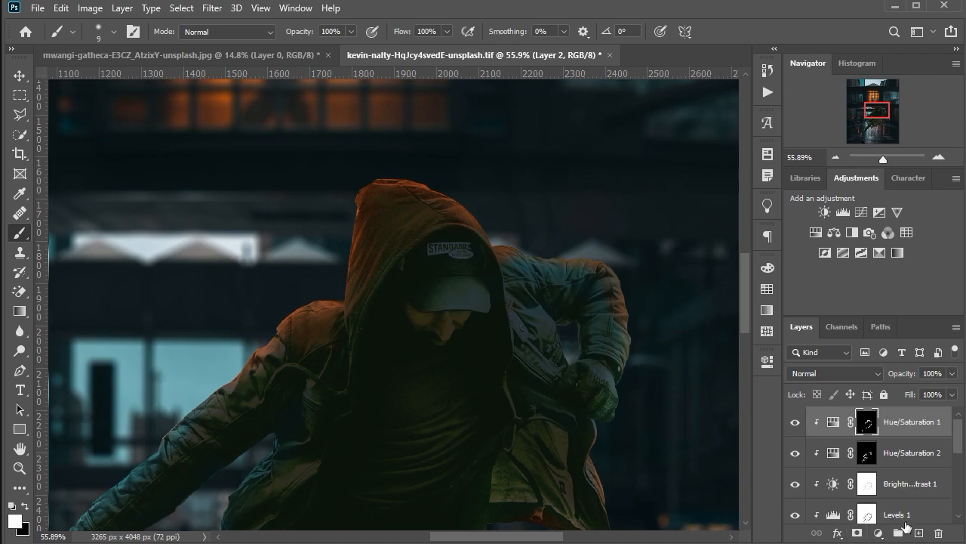
Add an orange (#ff8a00) Solid Color fill layer above Hue/Saturation 1 and invert its mask to black.
left_click(878, 533)
left_click(878, 265)
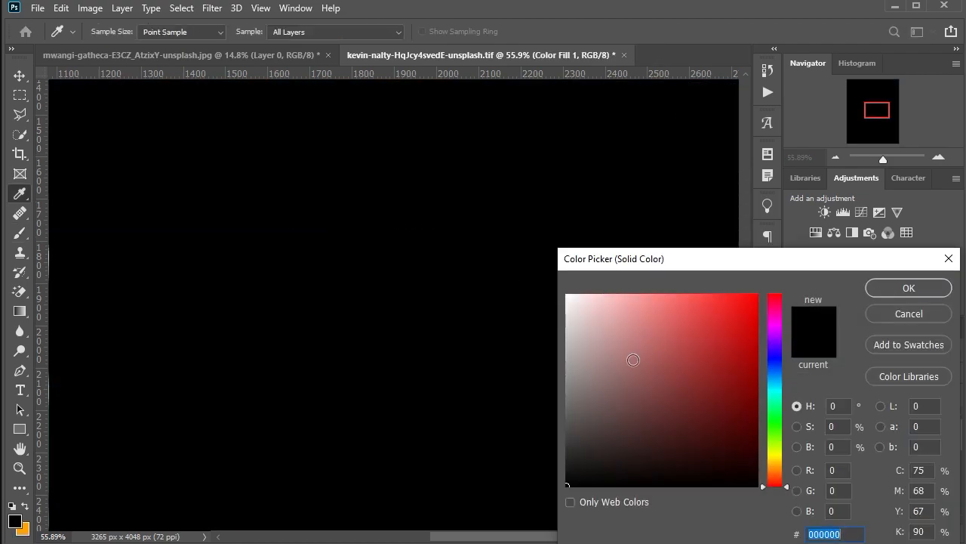
left_click_drag(631, 356, 756, 294)
left_click_drag(775, 478, 775, 469)
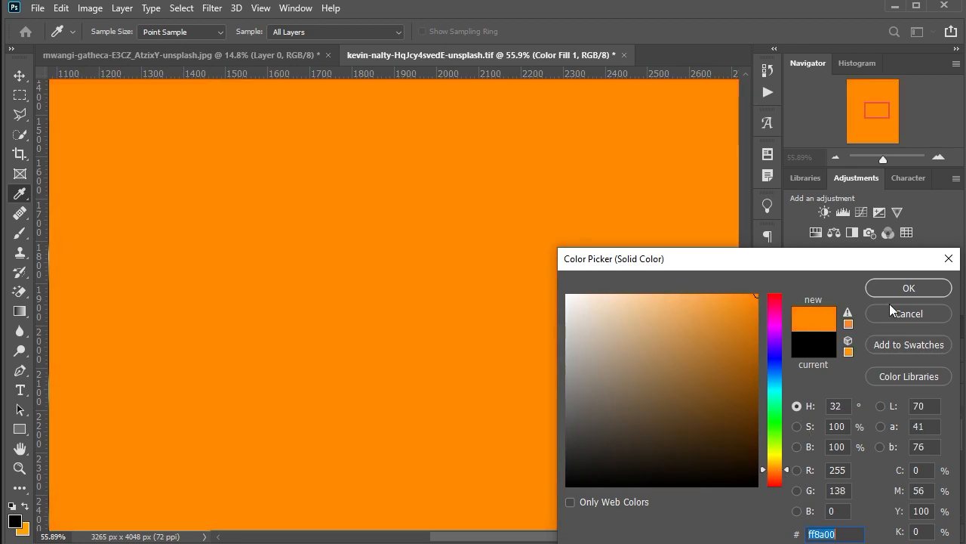
left_click(908, 288)
left_click(854, 426)
key("ctrl+i")
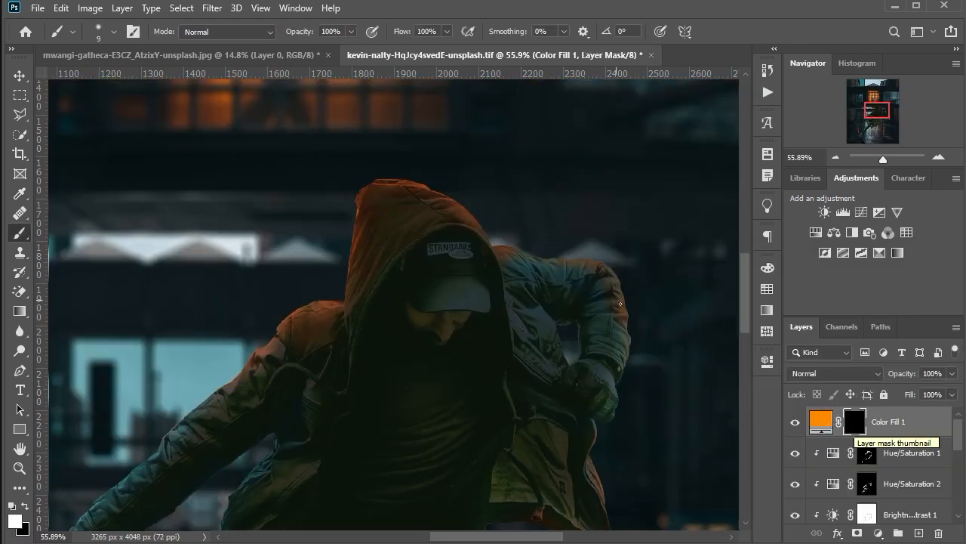
Paint orange highlights through the fill mask along the hood's edges and creases with a size 6 brush at 27% opacity and 33% flow.
scroll(436, 133, "up", 3)
scroll(480, 225, "up", 2)
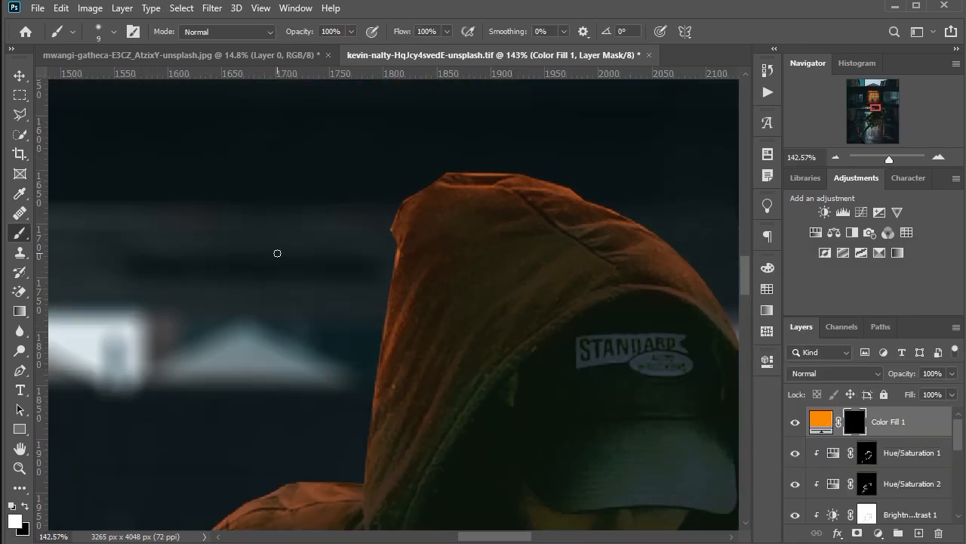
key("[")
left_click_drag(302, 32, 247, 29)
left_click_drag(402, 32, 370, 32)
left_click_drag(467, 189, 581, 201)
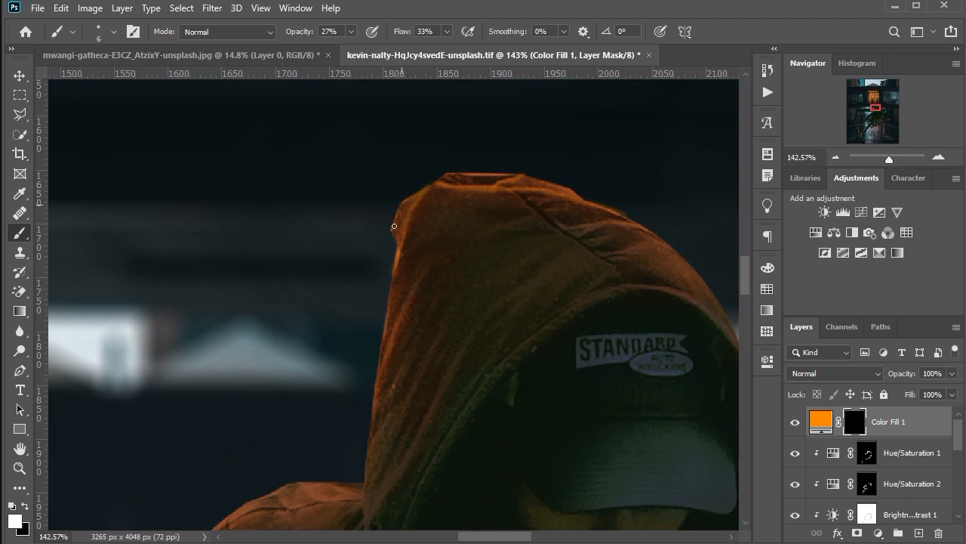
scroll(403, 249, "down", 1)
mouse_move(394, 226)
left_mouse_down()
mouse_move(400, 248)
mouse_move(373, 355)
mouse_move(436, 273)
left_mouse_up()
scroll(449, 244, "down", 1)
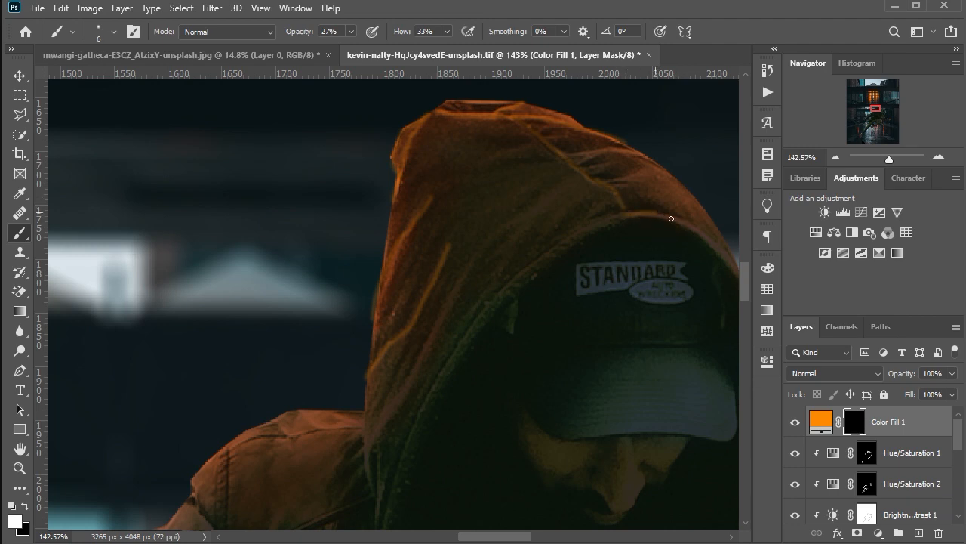
left_click_drag(703, 238, 532, 247)
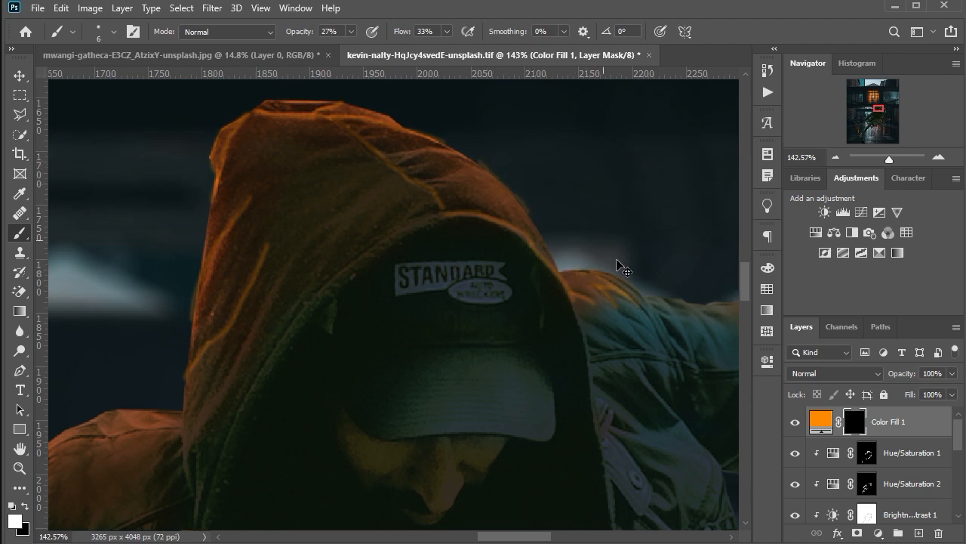
Clip the orange fill layer to the man and strengthen the glow along the hood's outer edge with a size 30 brush.
key("ctrl+alt+g")
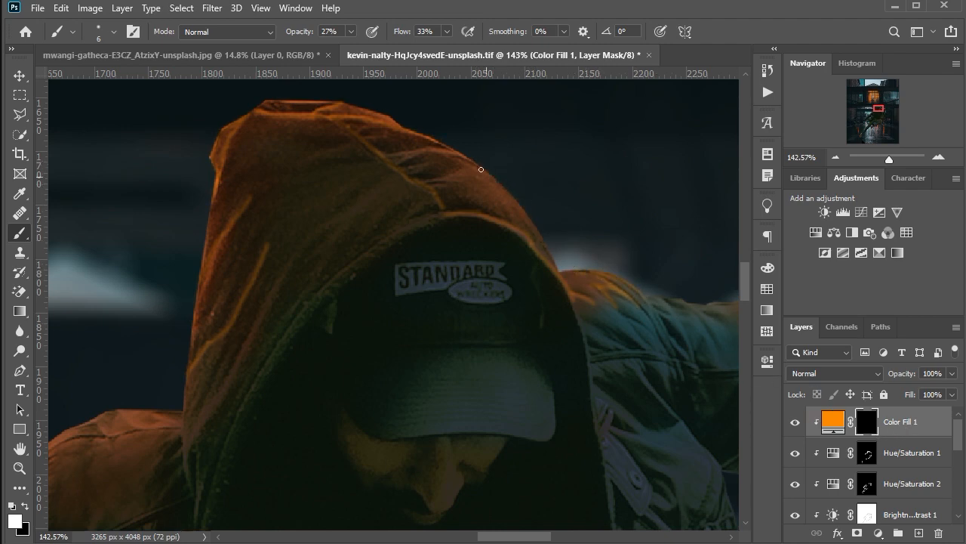
key("bracketright")
key("bracketright")
key("bracketright")
key("bracketright")
mouse_move(246, 113)
left_mouse_down()
mouse_move(216, 187)
mouse_move(180, 342)
left_mouse_up()
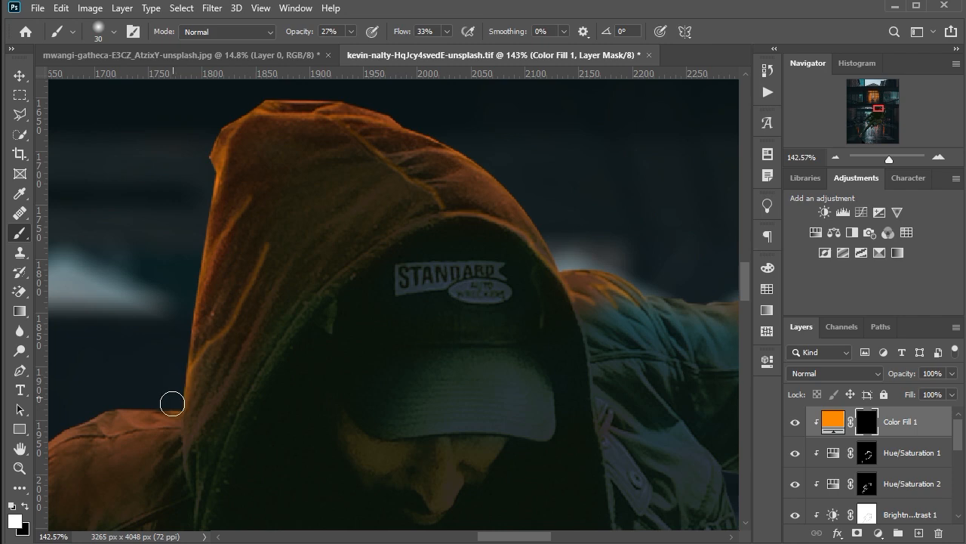
key("bracketright")
key("bracketright")
Paint orange highlights along the top of the man's shoulder and its sleeve seam with a size 9 brush.
scroll(470, 260, "down", 4)
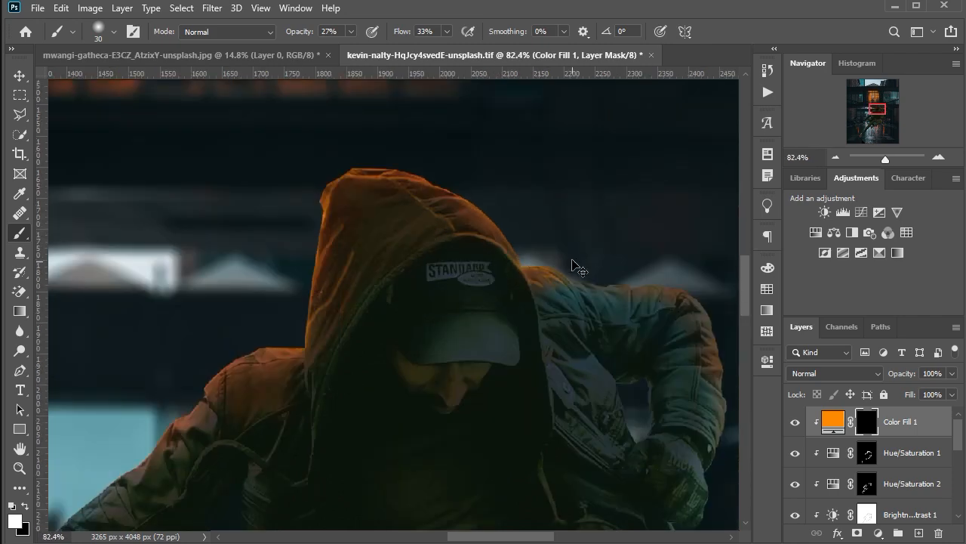
scroll(576, 268, "left", 2)
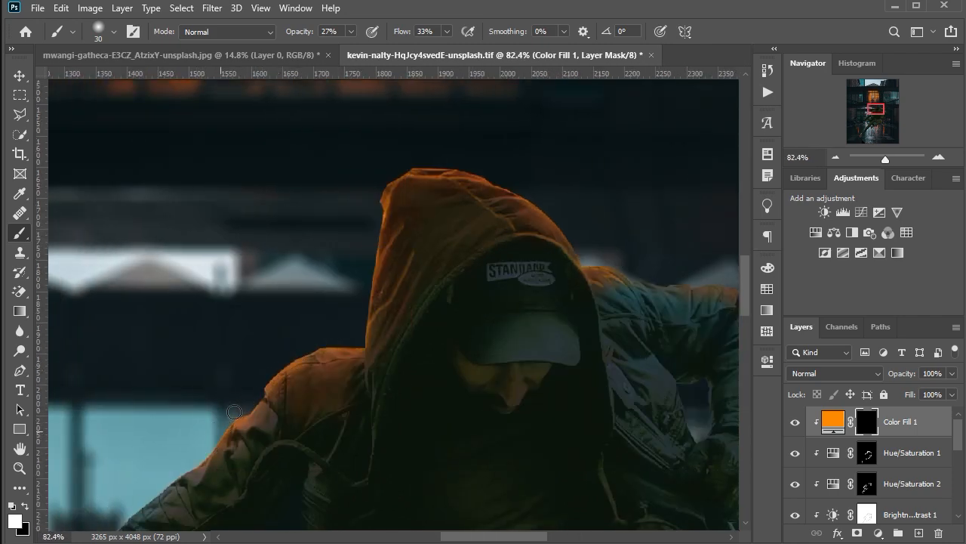
scroll(312, 390, "up", 3)
key("bracketleft")
key("bracketleft")
key("bracketleft")
key("bracketleft")
key("bracketleft")
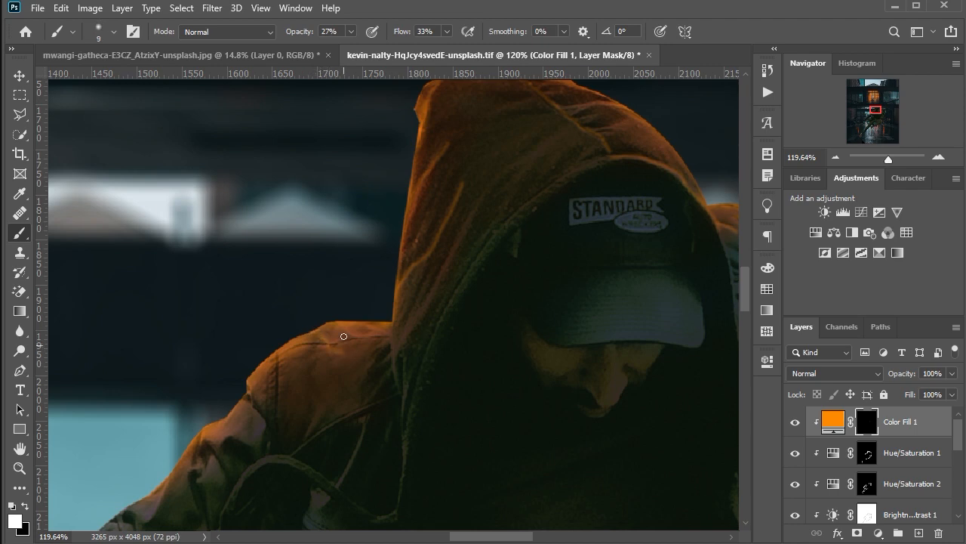
left_click_drag(389, 338, 291, 346)
mouse_move(271, 392)
left_mouse_down()
mouse_move(270, 428)
mouse_move(274, 357)
mouse_move(274, 448)
left_mouse_up()
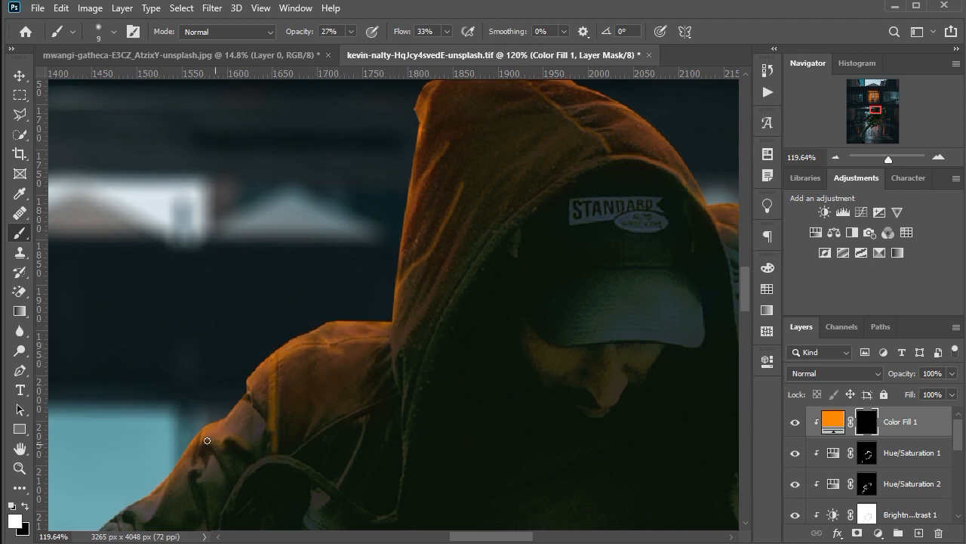
Add a blue (#0997f1) Solid Color fill layer above the orange one and invert its mask to black.
scroll(339, 244, "down", 6)
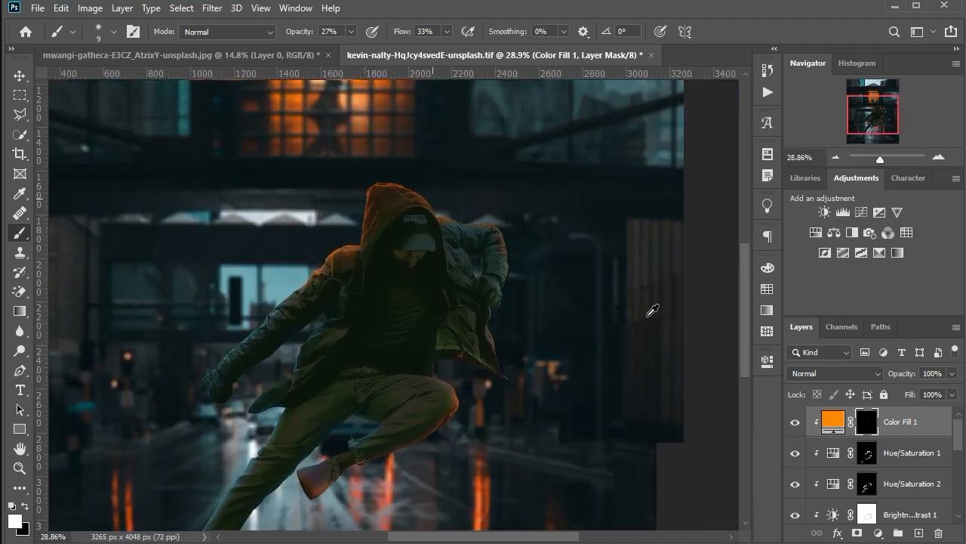
left_click(878, 533)
left_click(878, 267)
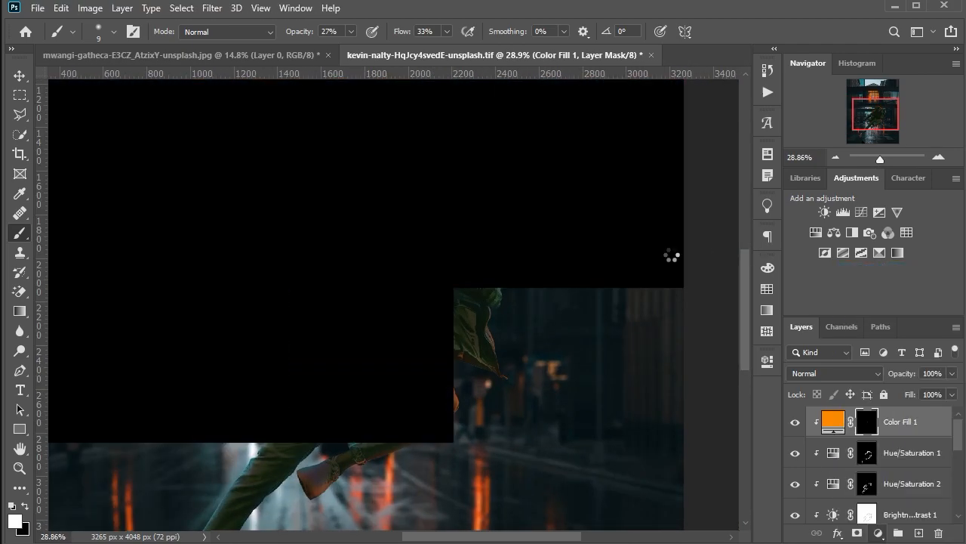
left_click_drag(709, 423, 759, 295)
left_click_drag(774, 391, 779, 377)
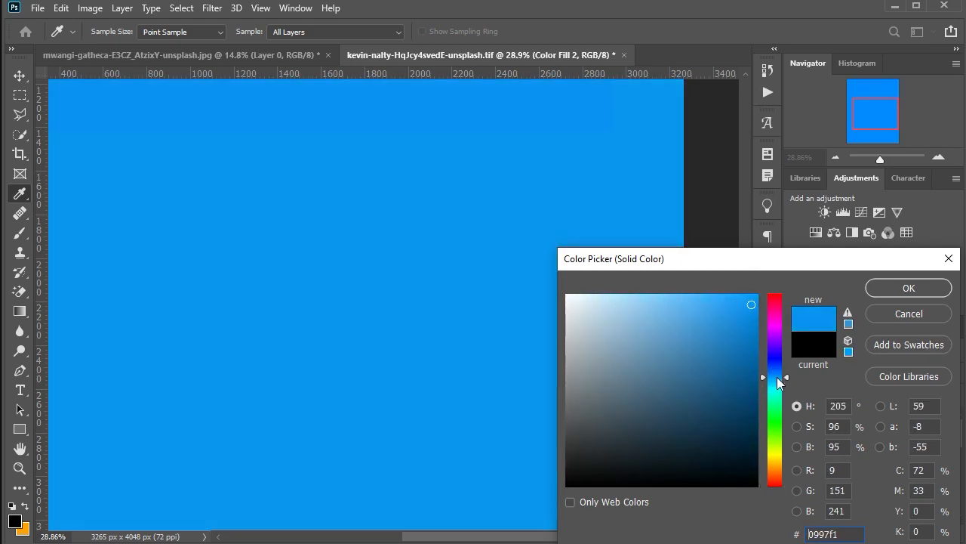
left_click(882, 289)
left_click(855, 423)
key("ctrl+i")
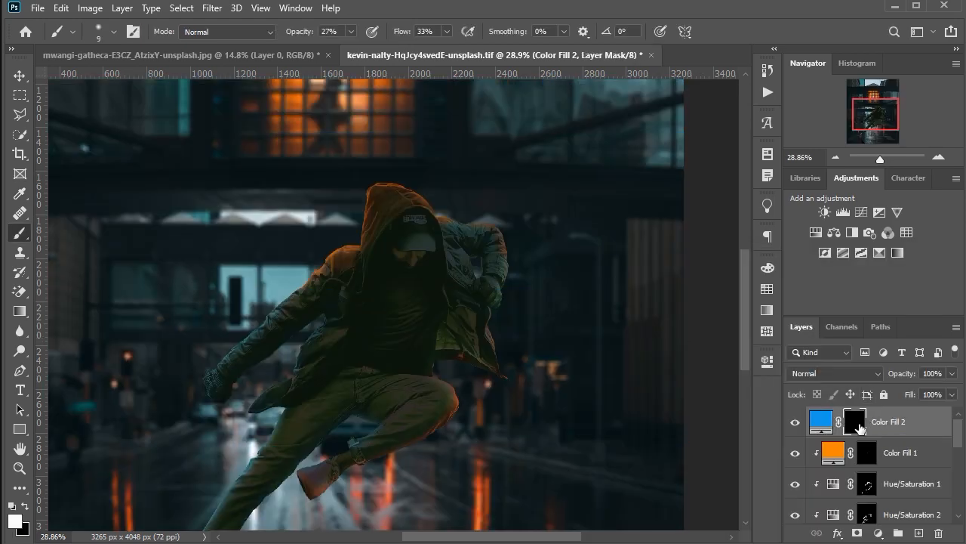
left_click(16, 521)
left_click(255, 334)
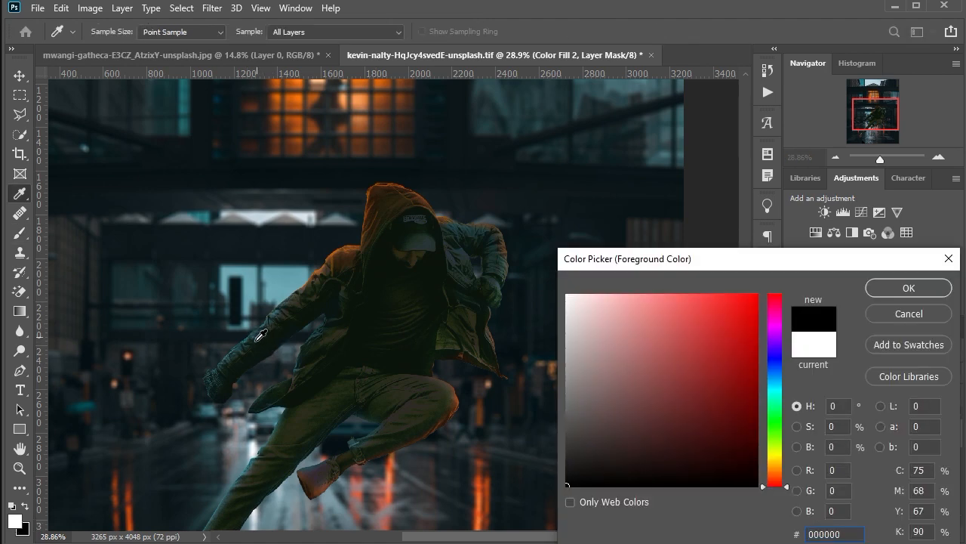
left_click(884, 308)
Set the foreground color to a teal, starting from tones sampled in the street scene.
left_click(824, 422)
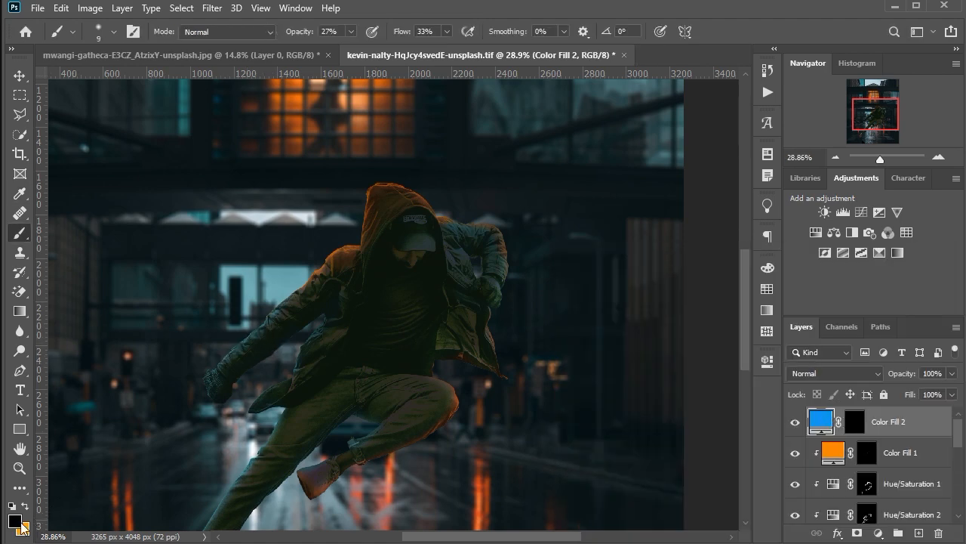
left_click(17, 522)
left_click(265, 327)
left_click_drag(677, 439, 765, 345)
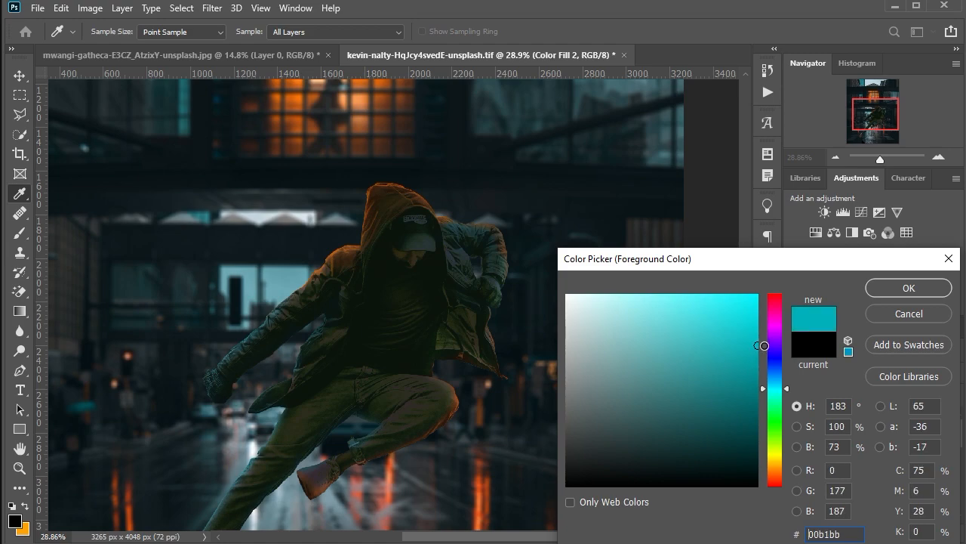
left_click(241, 476)
left_click(244, 473)
mouse_move(658, 392)
left_mouse_down()
mouse_move(760, 325)
mouse_move(760, 347)
left_mouse_up()
left_click(875, 290)
Recolor the blue fill layer with the teal foreground color, select its mask, and clip the layer to the man.
double_click(821, 421)
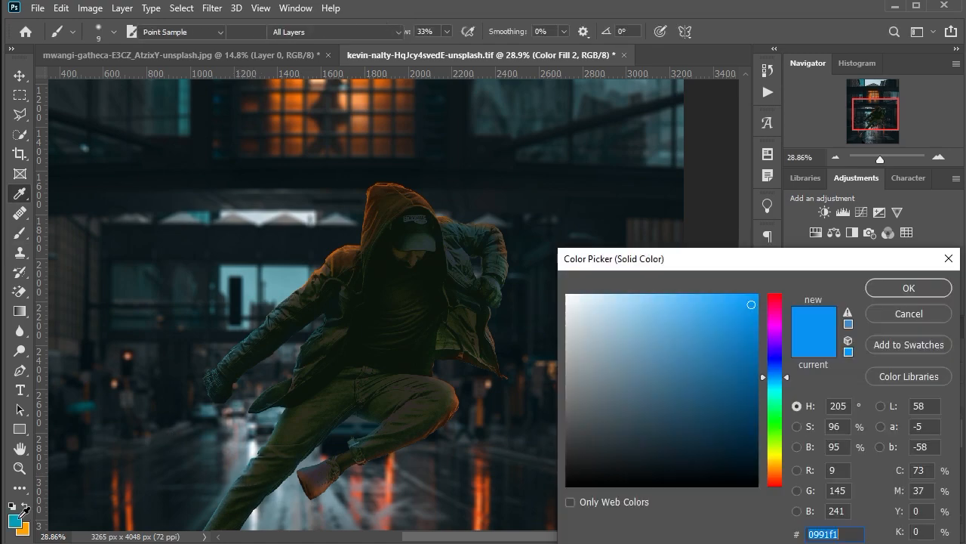
left_click(885, 283)
key("b")
scroll(498, 241, "up", 3)
left_click(855, 421)
scroll(490, 217, "up", 4)
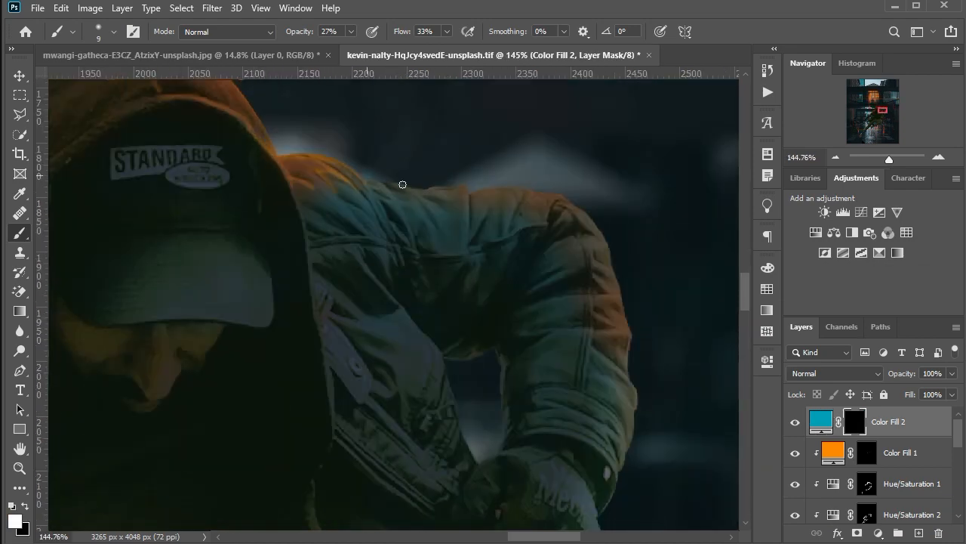
key("ctrl+alt+g")
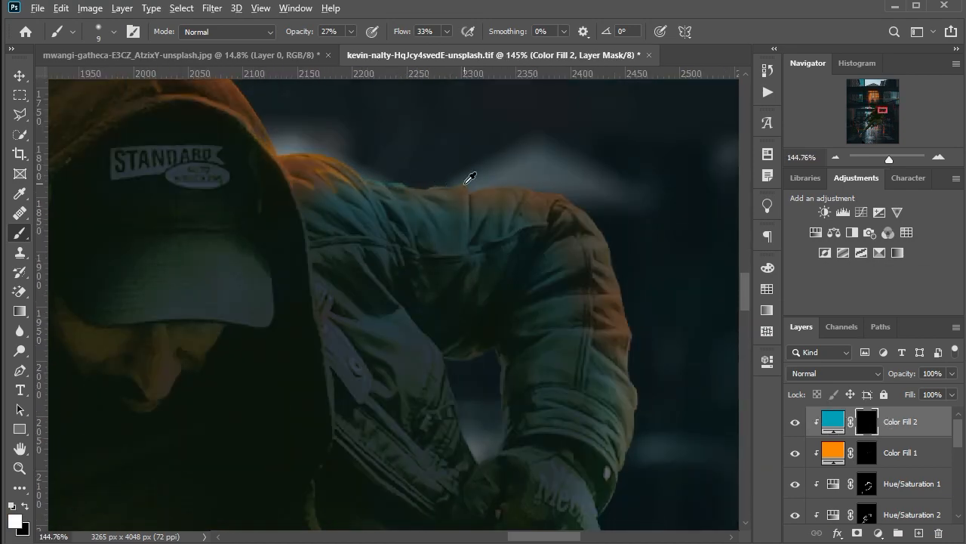
Paint teal highlights along the bent arm's shoulder edge and creases, refining them with a size 4 brush at 52% opacity and 44% flow.
scroll(470, 178, "up", 1)
key("bracketright")
key("bracketright")
key("bracketright")
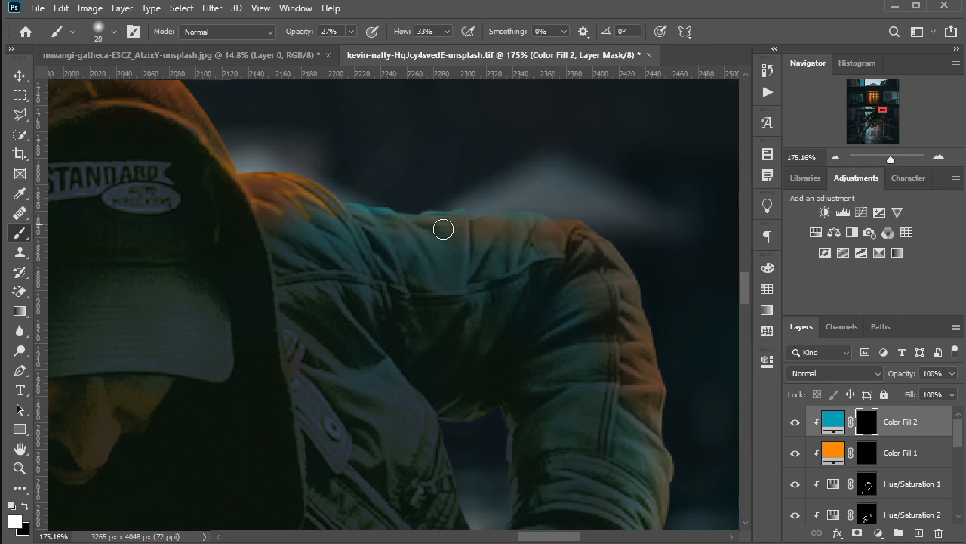
key("bracketleft")
key("bracketleft")
key("bracketleft")
key("bracketleft")
left_click_drag(405, 34, 414, 34)
left_click_drag(305, 34, 325, 35)
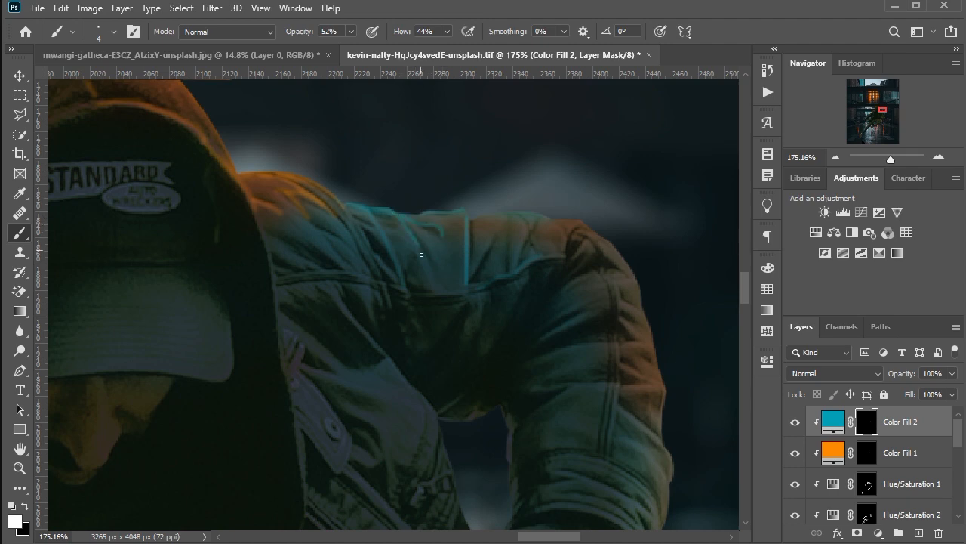
left_click_drag(347, 226, 375, 266)
left_click_drag(497, 241, 469, 289)
Paint teal highlights on the jacket's front edge and the bent arm's cuff, sleeve seam and glove, finishing with a size 6 brush.
scroll(650, 336, "down", 7)
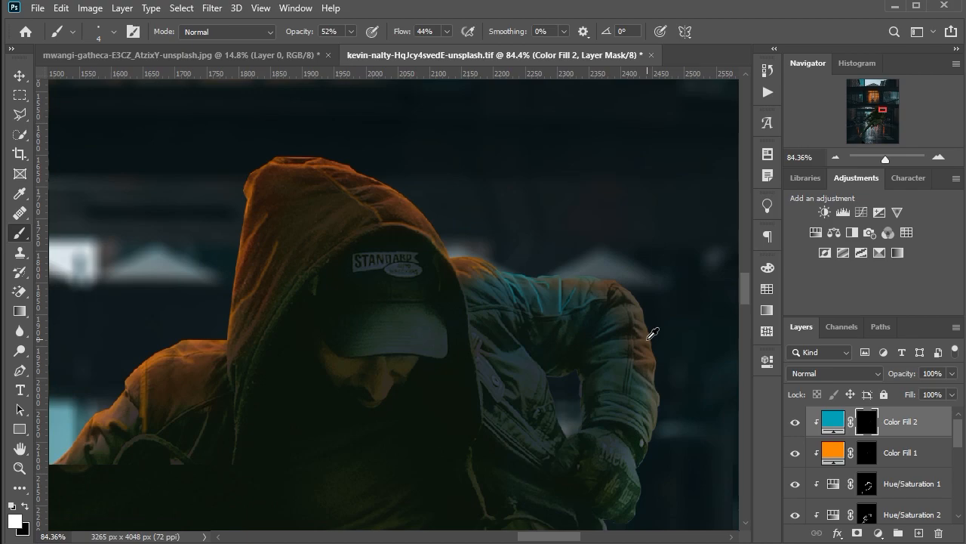
scroll(655, 439, "up", 5)
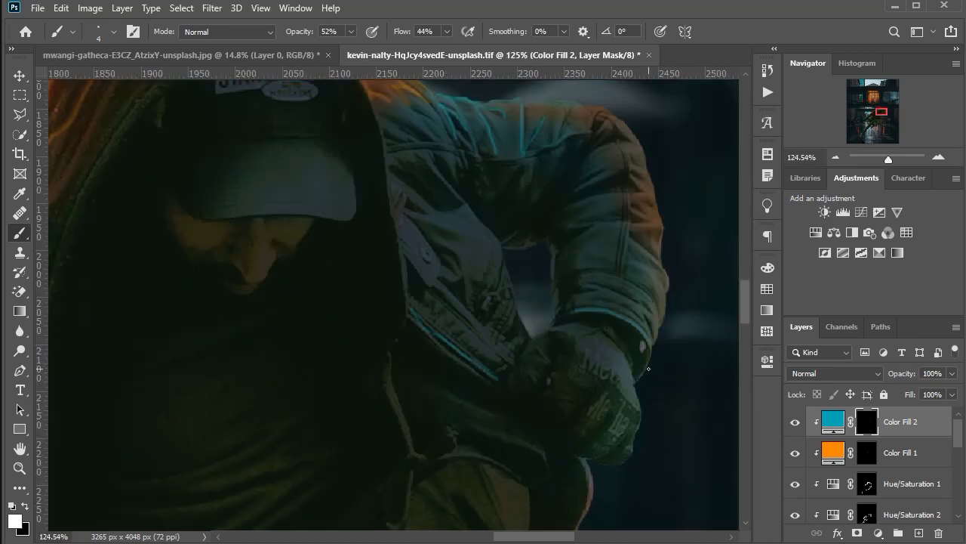
key("bracketright")
left_click_drag(603, 287, 644, 310)
scroll(686, 259, "down", 1)
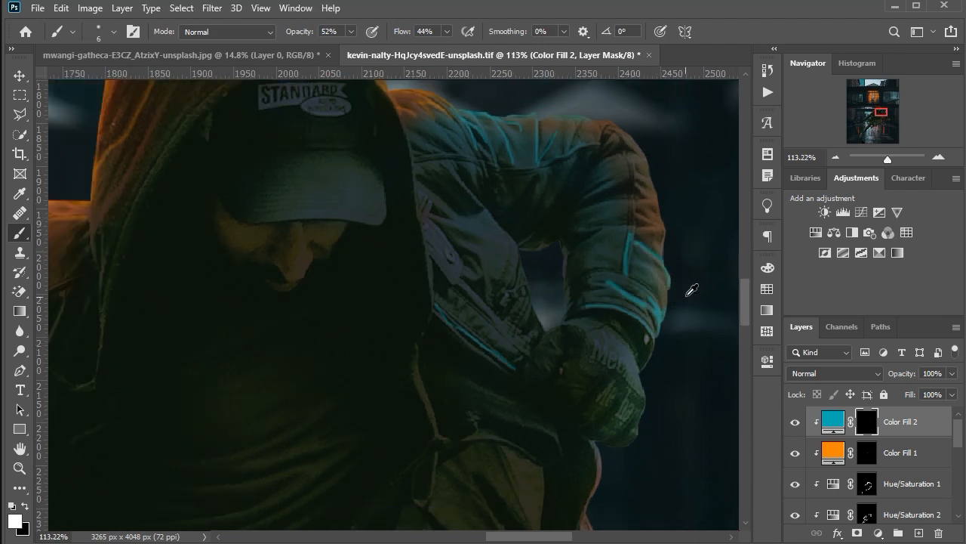
scroll(687, 296, "down", 8)
scroll(696, 372, "up", 8)
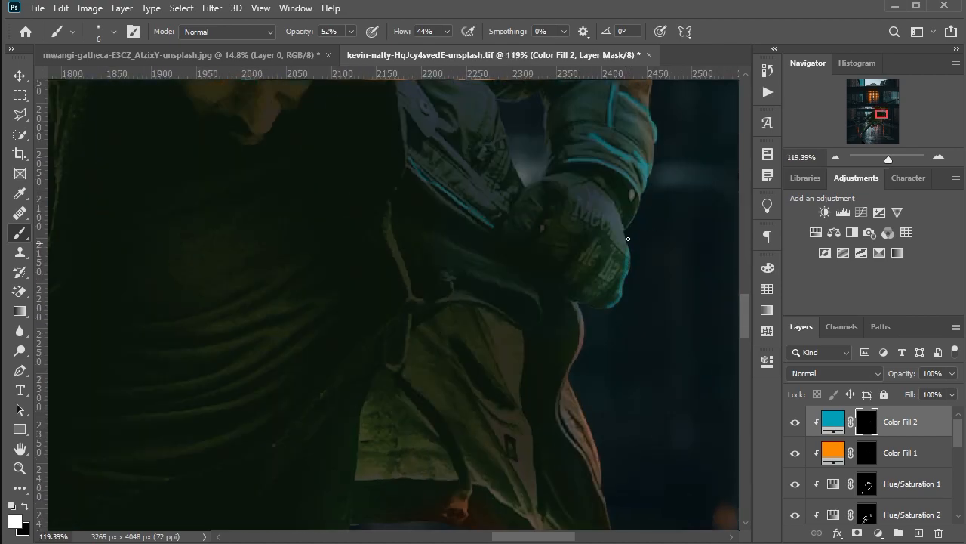
Paint teal highlights along the outstretched arm's sleeve creases and the outer edge of the jacket below it.
scroll(647, 226, "down", 10)
scroll(687, 287, "up", 8)
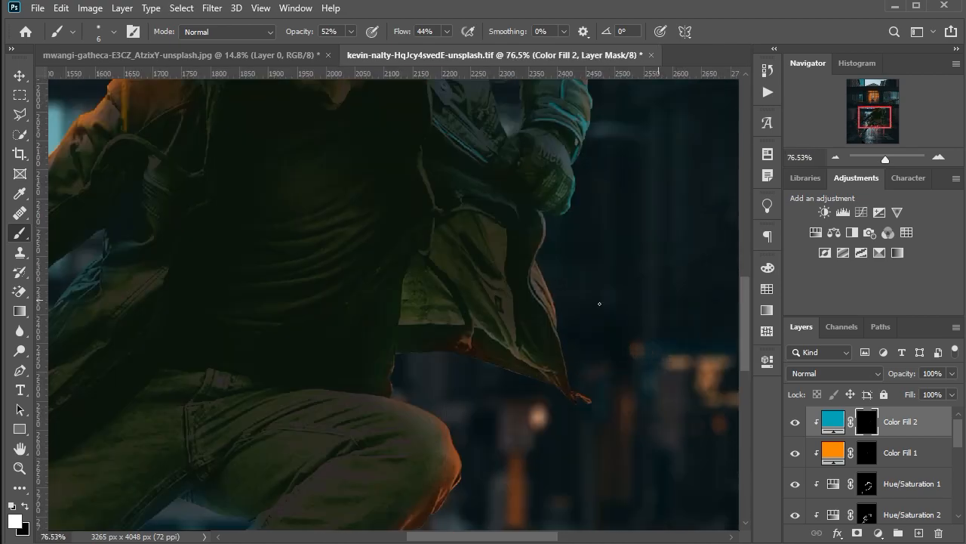
scroll(600, 303, "down", 8)
scroll(291, 321, "up", 7)
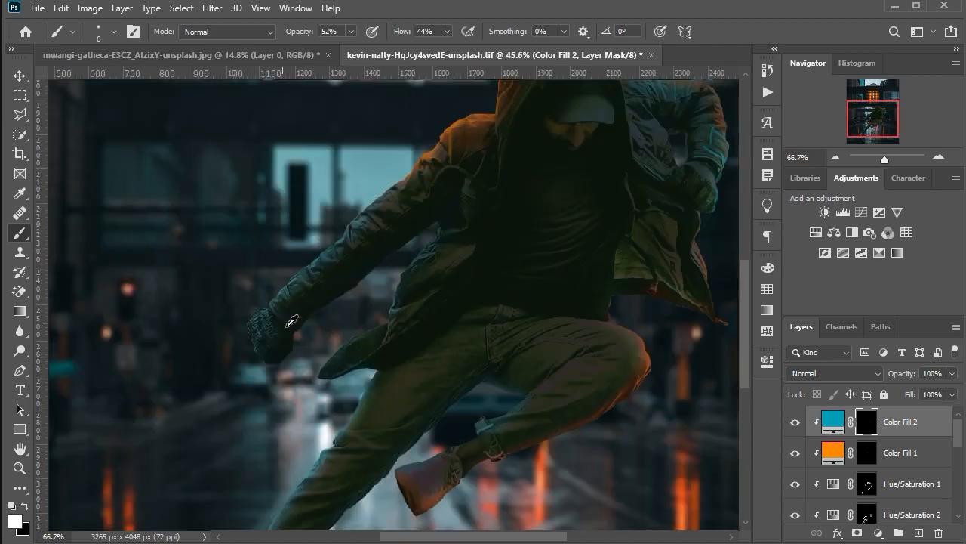
scroll(292, 321, "up", 2)
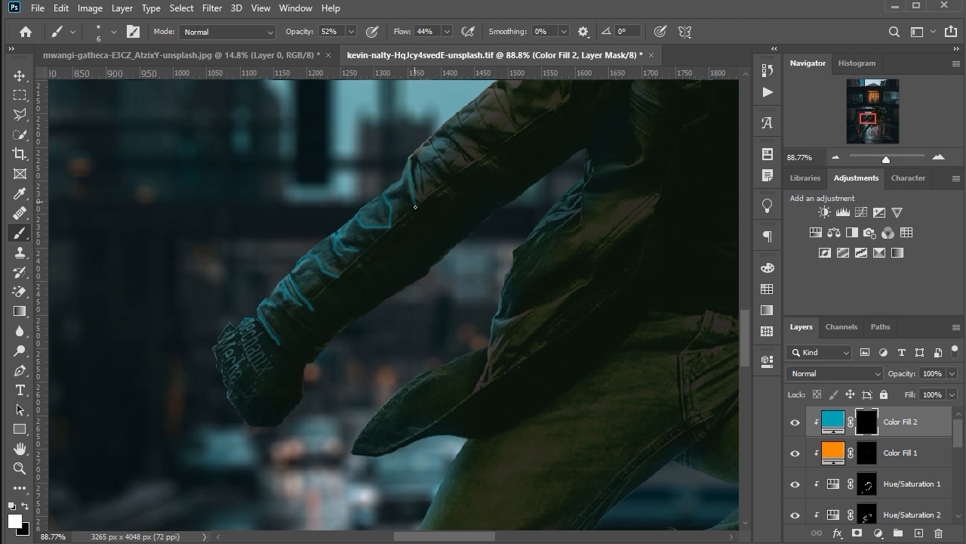
scroll(380, 187, "up", 2)
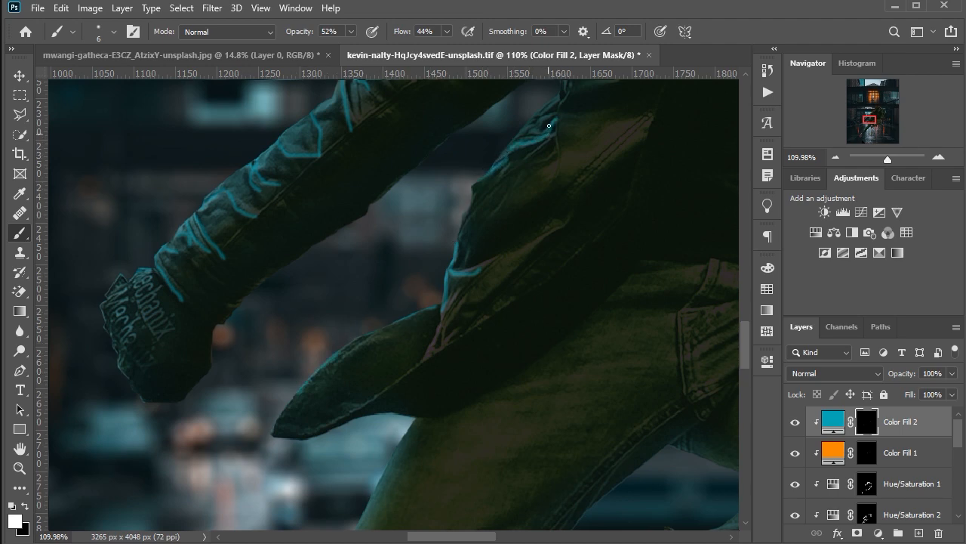
Paint teal highlights along the extended leg's outer edge and the trouser creases below the knee.
scroll(480, 155, "down", 9)
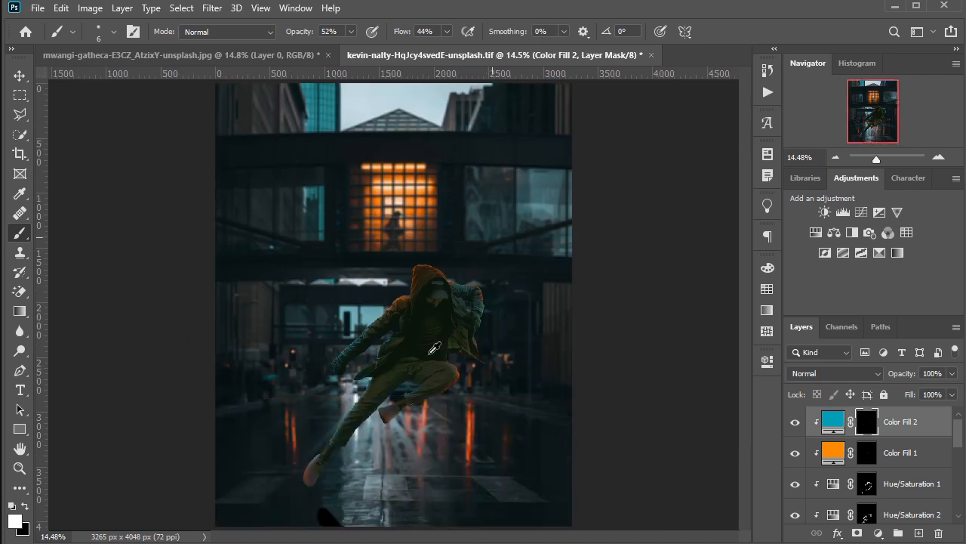
scroll(306, 450, "up", 10)
scroll(318, 325, "up", 1)
scroll(319, 310, "down", 1)
left_click_drag(317, 264, 346, 283)
scroll(464, 272, "up", 3)
scroll(468, 221, "up", 2)
left_click_drag(459, 304, 542, 275)
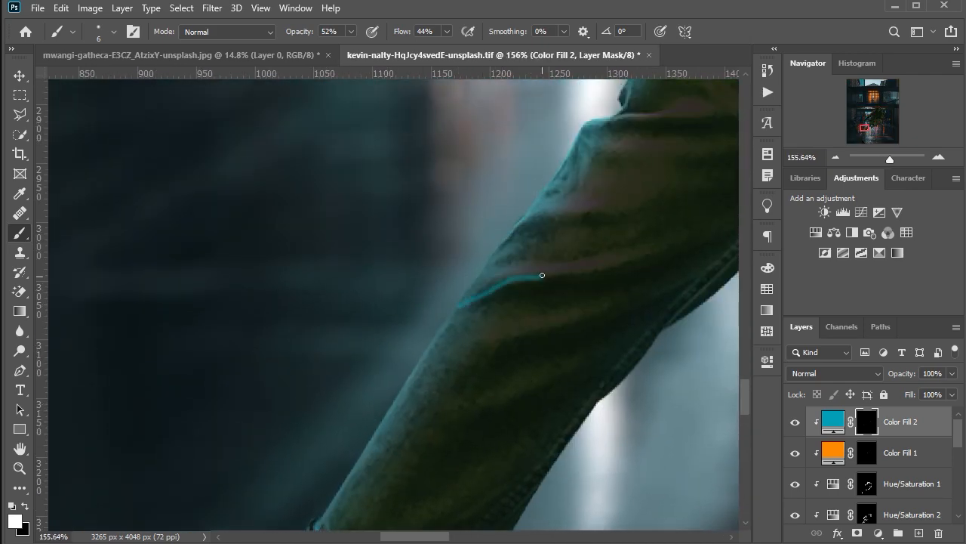
scroll(543, 219, "down", 6)
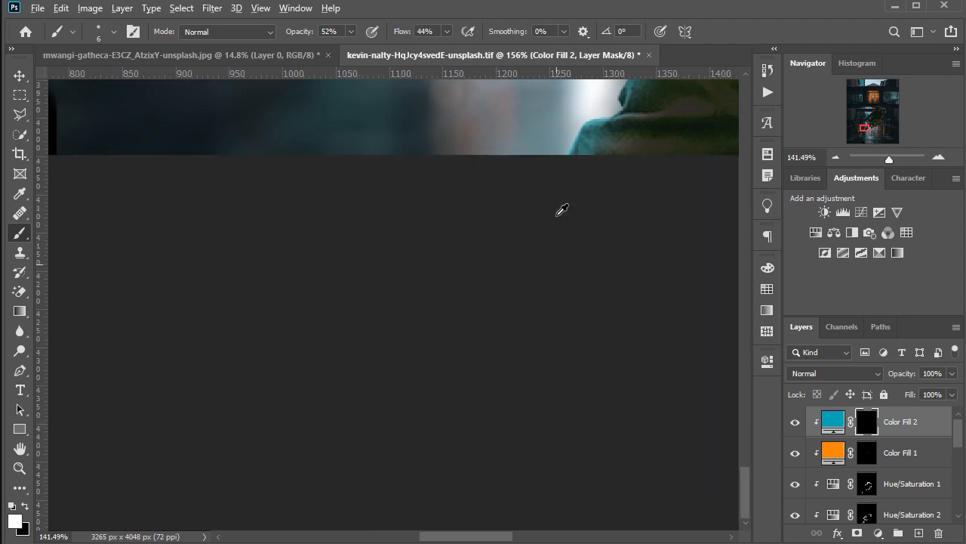
scroll(593, 183, "up", 5)
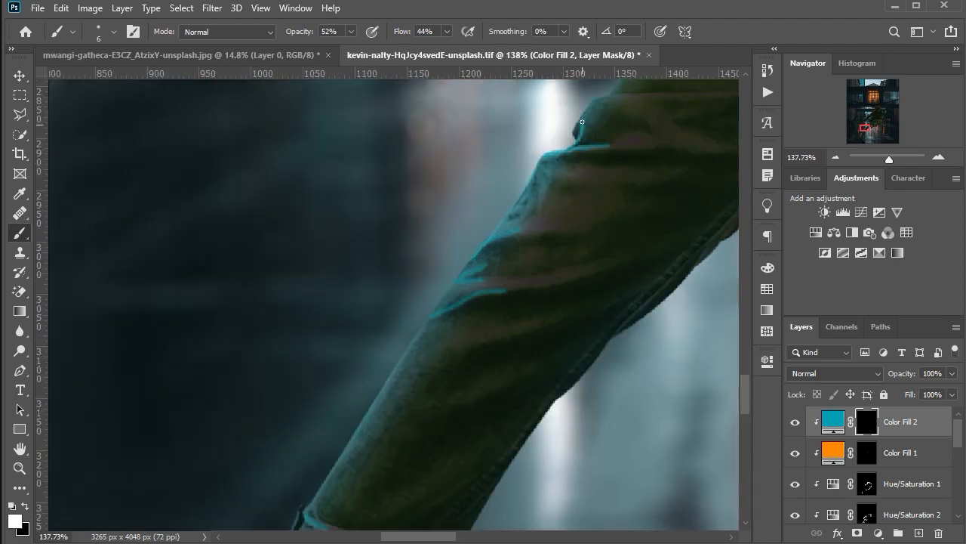
scroll(581, 219, "up", 4)
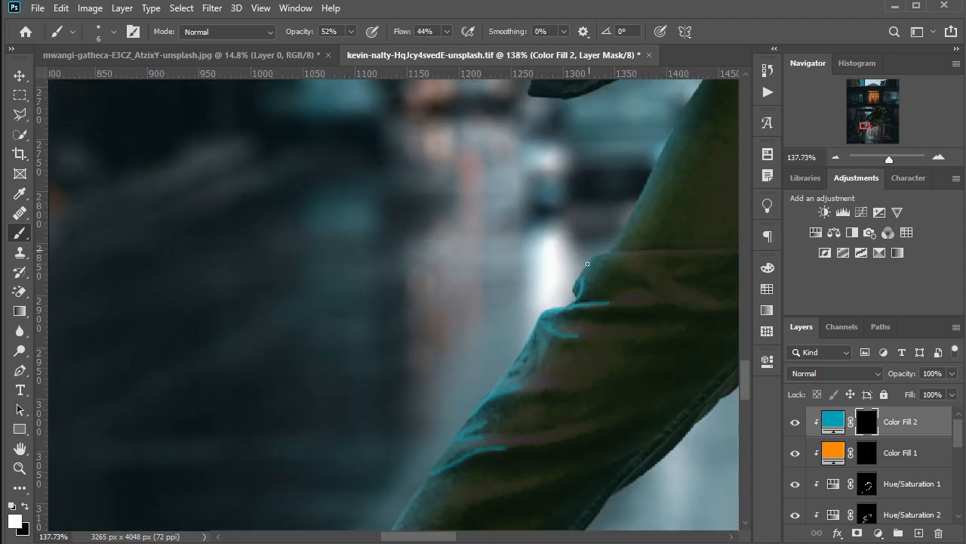
left_click_drag(606, 253, 667, 249)
Paint teal highlights along the upper edge of the bent leg's calf and on its rolled trouser cuff.
scroll(669, 250, "right", 4)
scroll(619, 233, "up", 5)
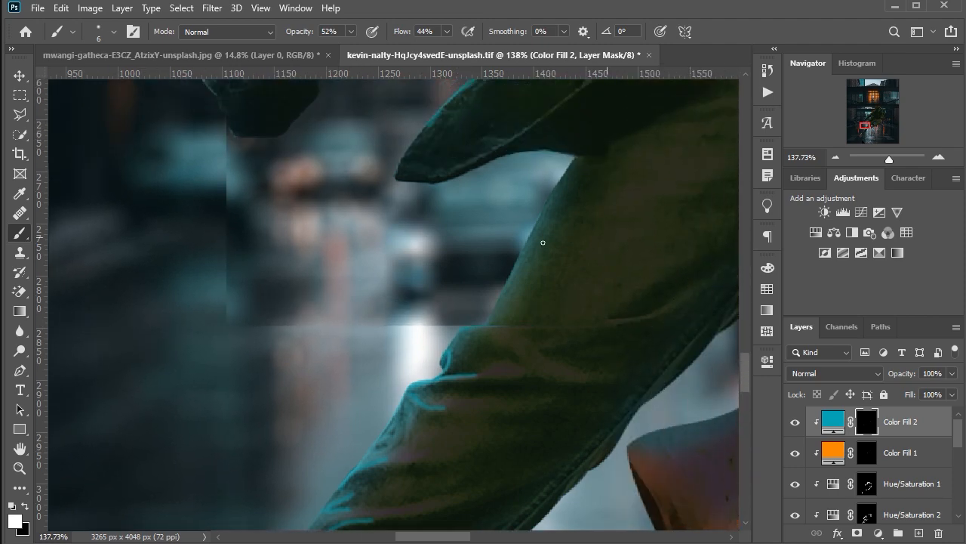
scroll(400, 308, "down", 5)
scroll(586, 357, "up", 5)
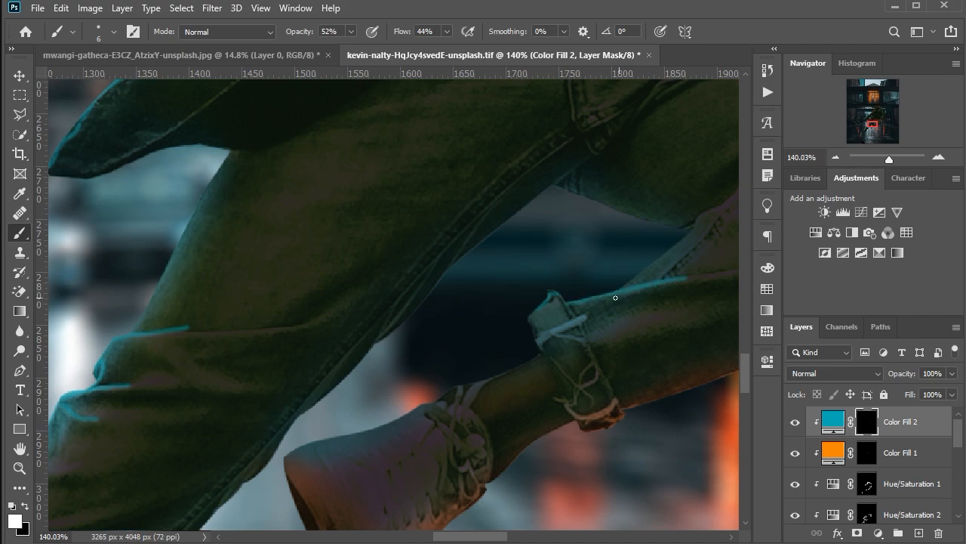
scroll(606, 344, "down", 2)
scroll(599, 385, "down", 9)
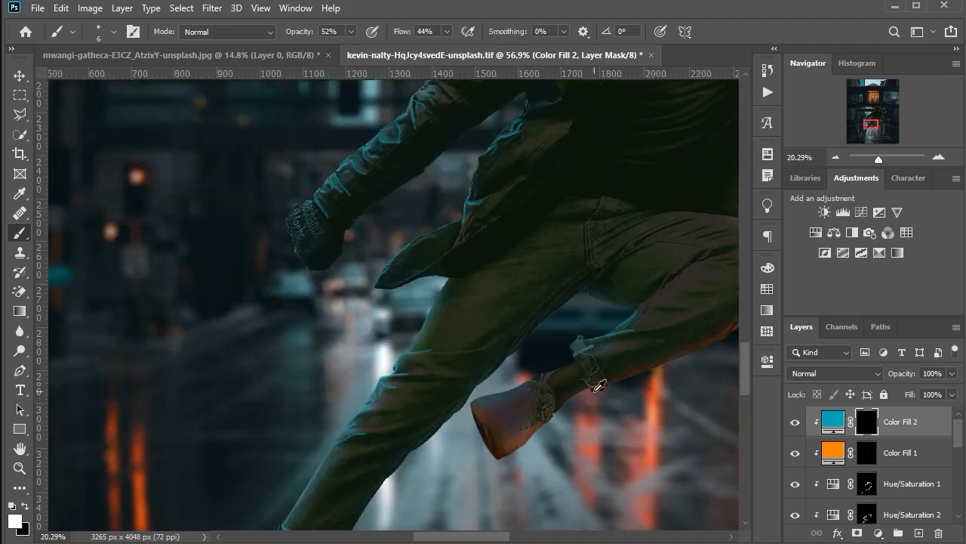
Switch to the orange fill layer's mask and paint orange highlights along the underside of the bent knee.
left_click(867, 453)
scroll(642, 370, "up", 8)
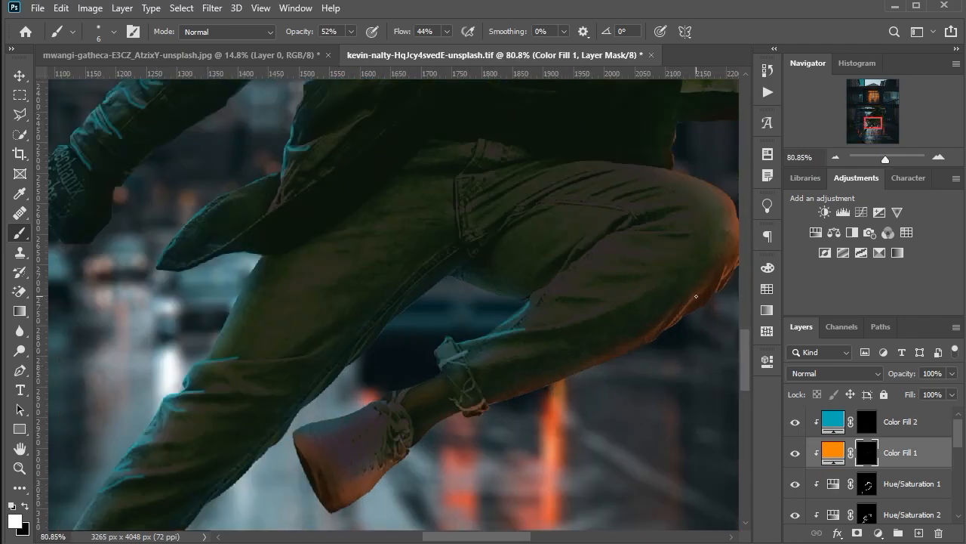
scroll(665, 344, "up", 3)
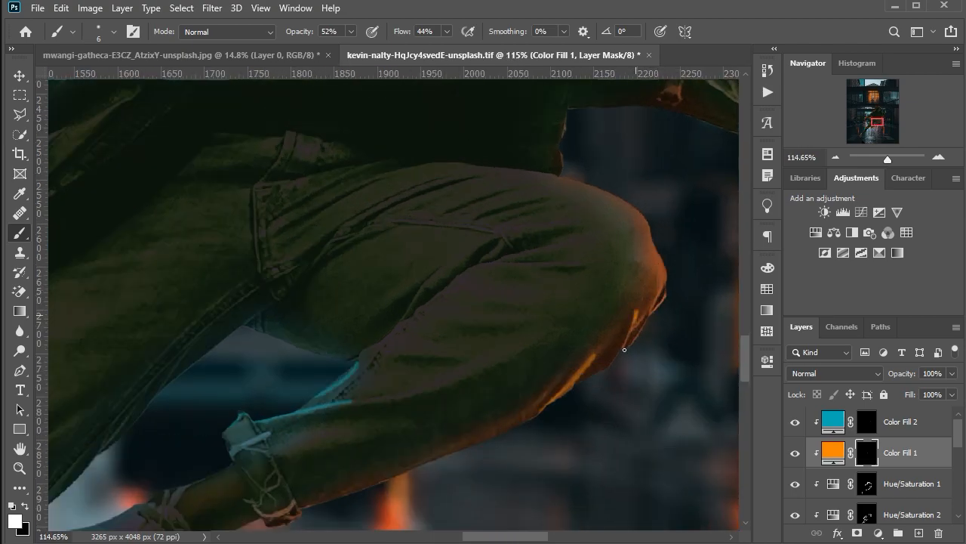
scroll(609, 355, "down", 5)
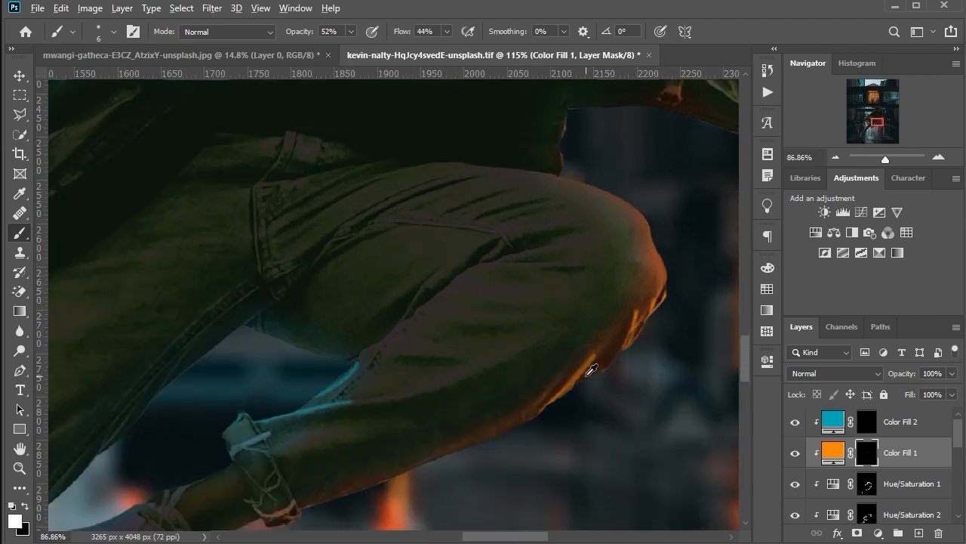
scroll(669, 324, "up", 4)
scroll(655, 299, "down", 8)
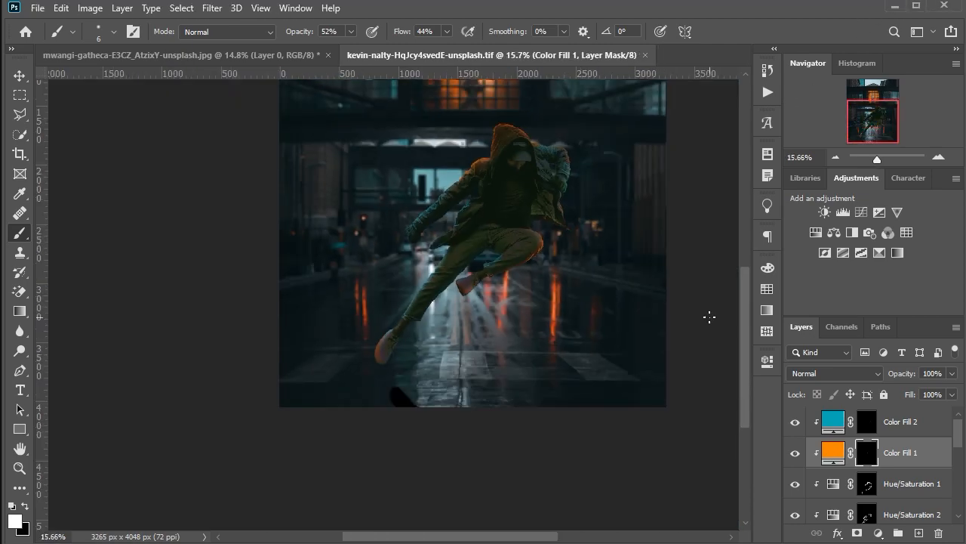
Add orange highlights to the raised shoe's lower edge and the ankle cuff, then along the calf's underside with a size 35 brush.
scroll(210, 469, "up", 9)
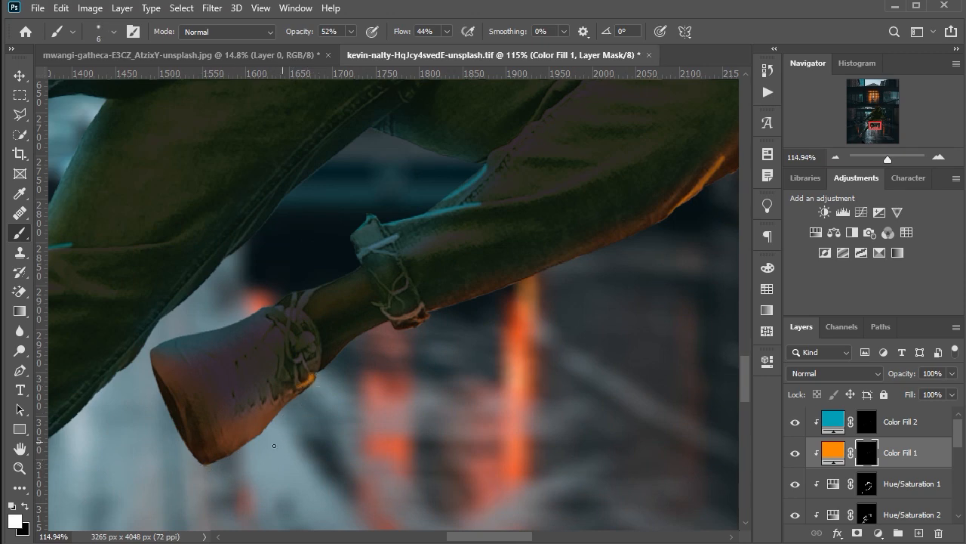
key("bracketright")
key("bracketright")
key("bracketright")
key("bracketright")
key("bracketright")
key("bracketright")
key("bracketright")
key("bracketright")
key("bracketright")
mouse_move(298, 416)
left_mouse_down()
mouse_move(241, 468)
mouse_move(209, 480)
mouse_move(290, 433)
mouse_move(382, 344)
mouse_move(359, 355)
mouse_move(336, 380)
mouse_move(389, 342)
mouse_move(385, 335)
mouse_move(356, 360)
mouse_move(534, 293)
left_mouse_up()
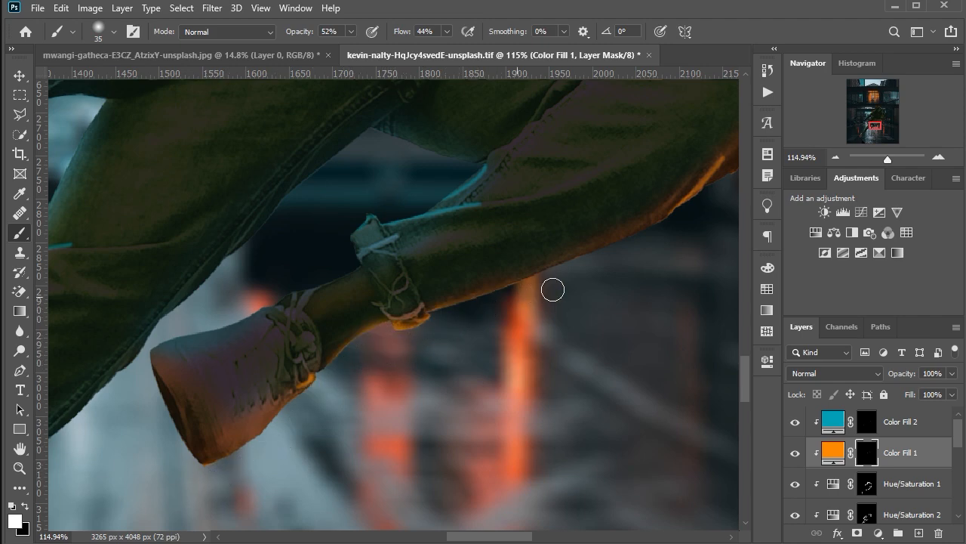
Build a softer orange glow along the underside of the bent calf and knee with a size 60 brush at 18% opacity.
scroll(587, 269, "down", 2)
key("bracketright")
key("bracketright")
key("bracketright")
key("bracketright")
key("1")
key("8")
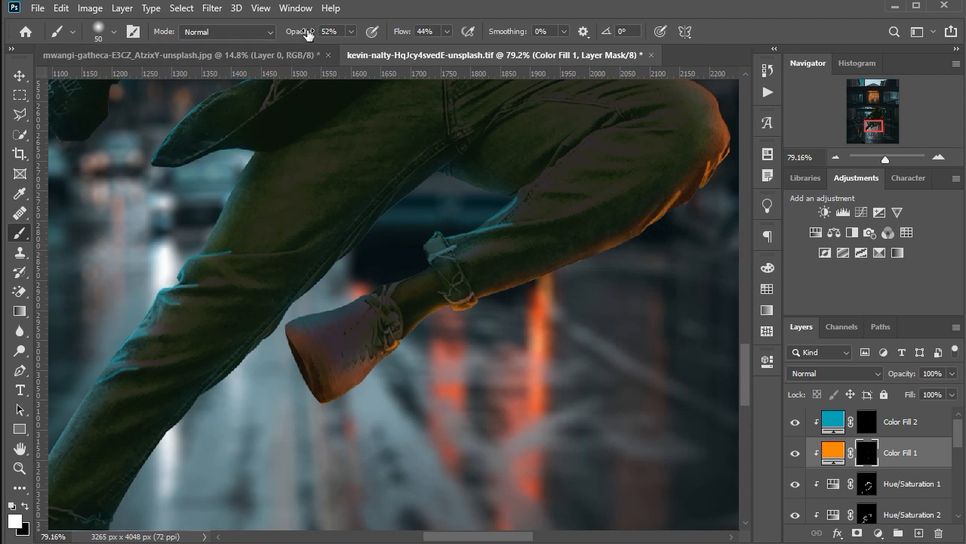
left_click_drag(628, 251, 521, 297)
left_click_drag(666, 233, 701, 199)
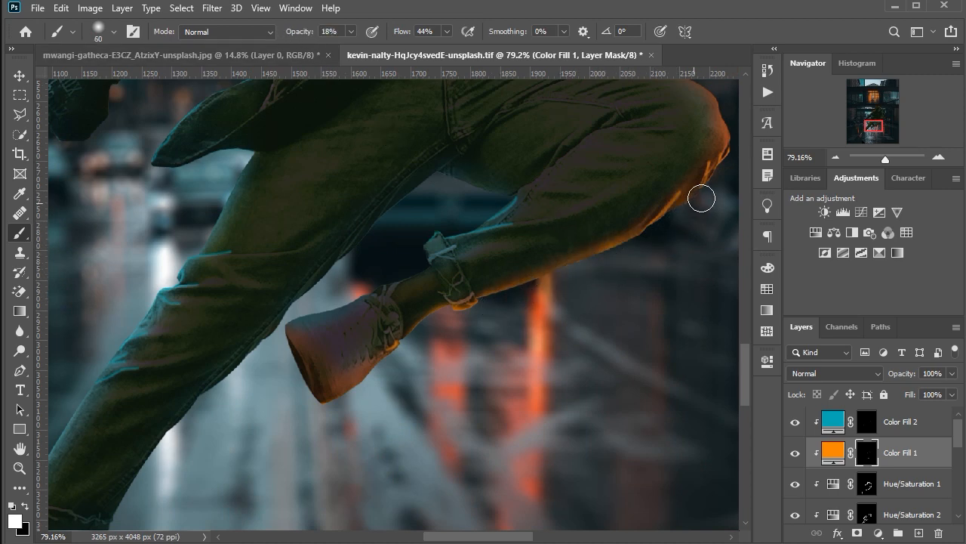
Brush the soft orange glow along the hood's outer edge and over the top of the outstretched arm's shoulder.
scroll(528, 287, "down", 5)
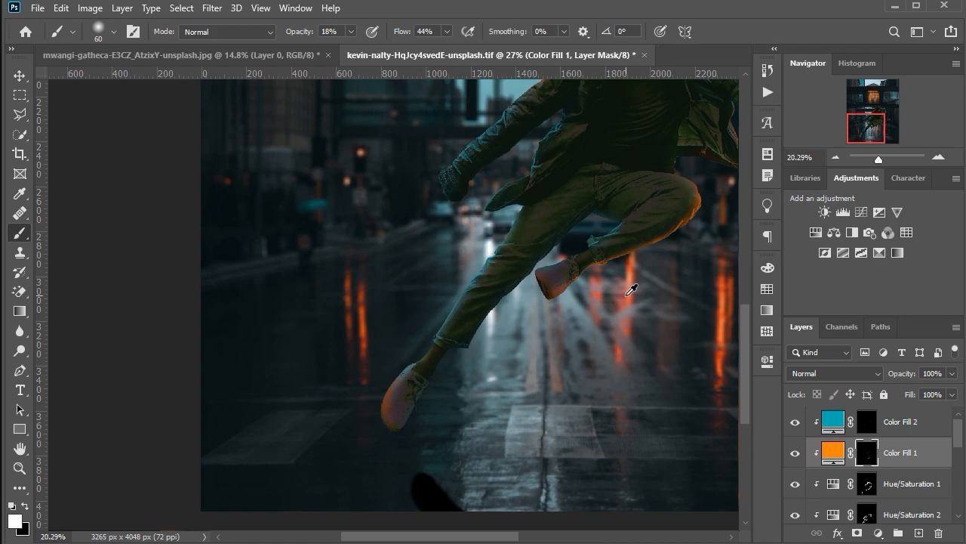
scroll(503, 197, "up", 4)
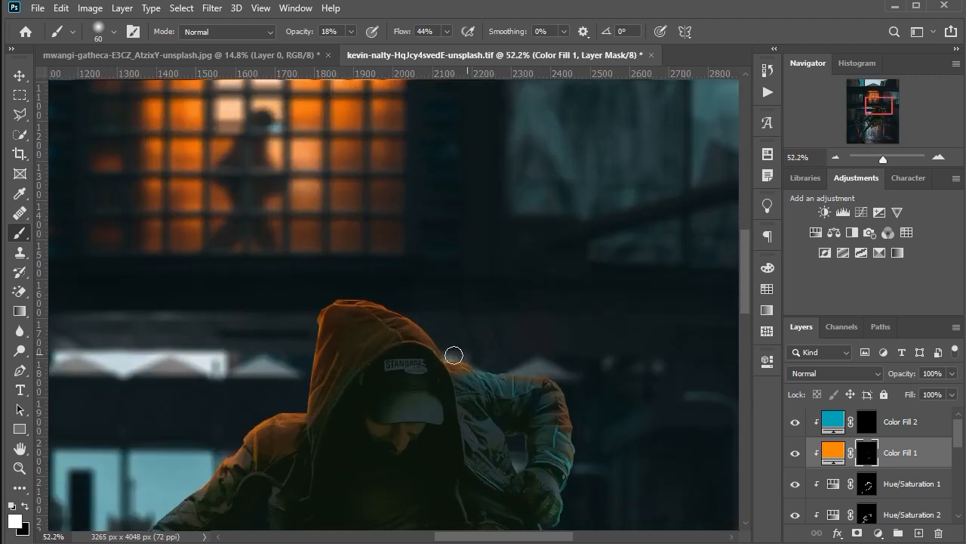
mouse_move(454, 354)
left_mouse_down()
mouse_move(416, 318)
mouse_move(340, 292)
mouse_move(308, 345)
left_mouse_up()
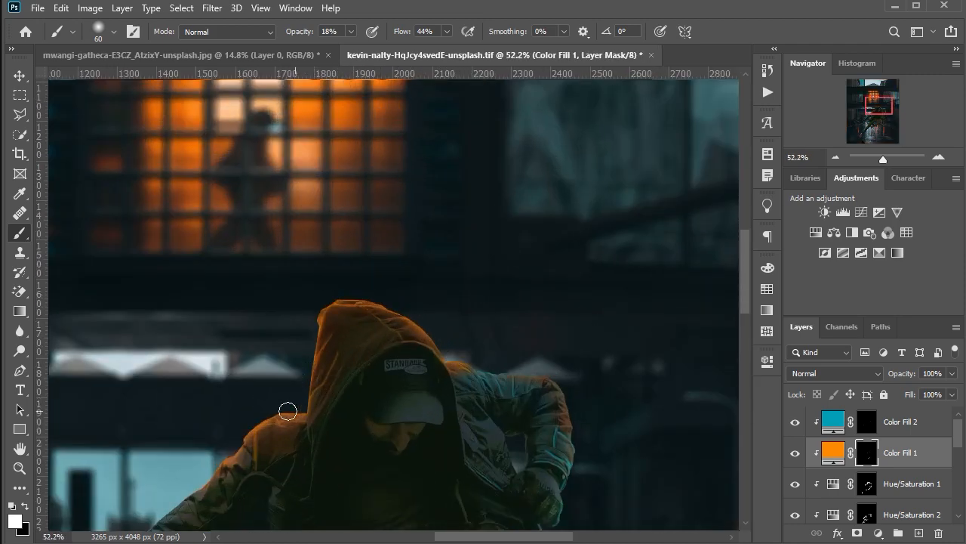
mouse_move(287, 412)
left_mouse_down()
mouse_move(254, 417)
mouse_move(225, 450)
left_mouse_up()
scroll(302, 295, "down", 3)
scroll(484, 359, "up", 3)
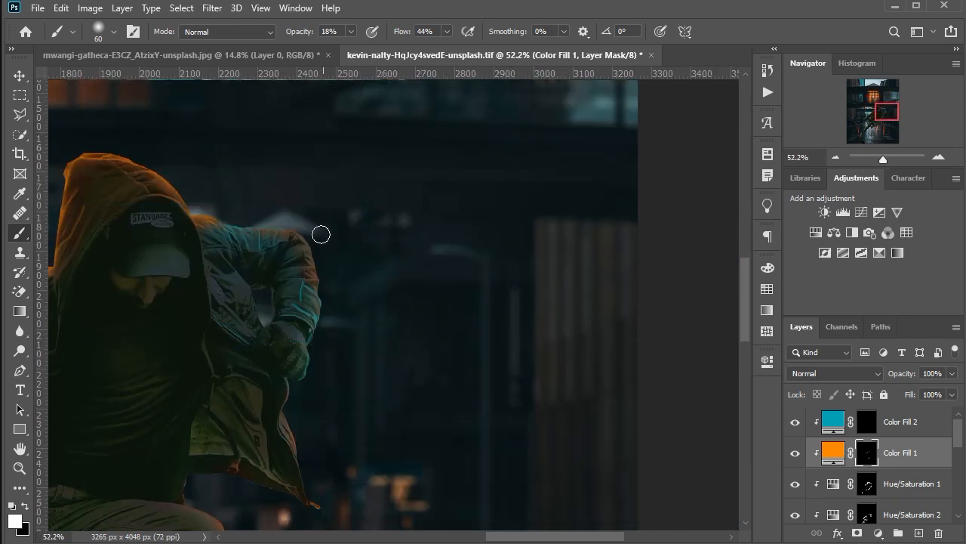
Brush orange along the bent arm's outer edge, and paint a soft teal glow on the teal fill mask along the sleeve and trouser edges.
left_click_drag(321, 235, 325, 283)
left_click(860, 422)
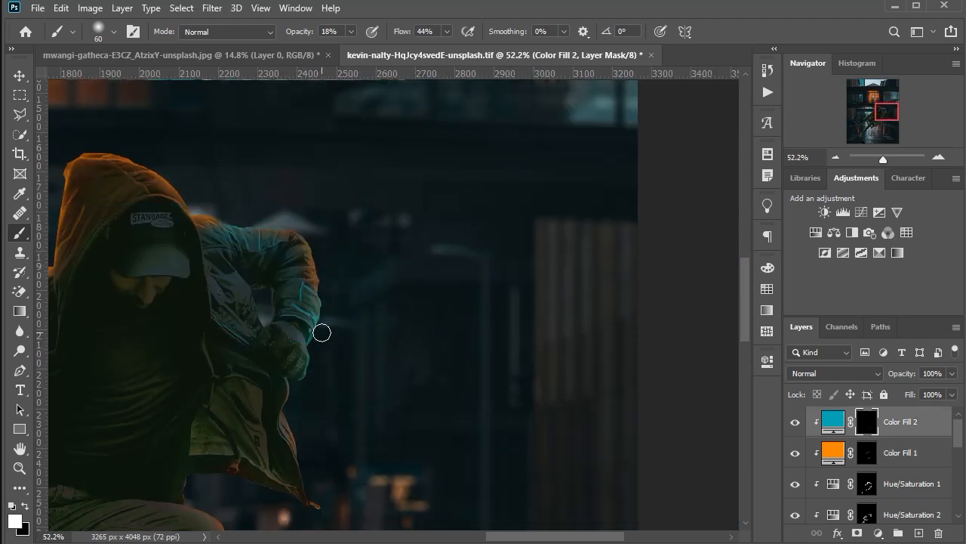
scroll(235, 214, "down", 3)
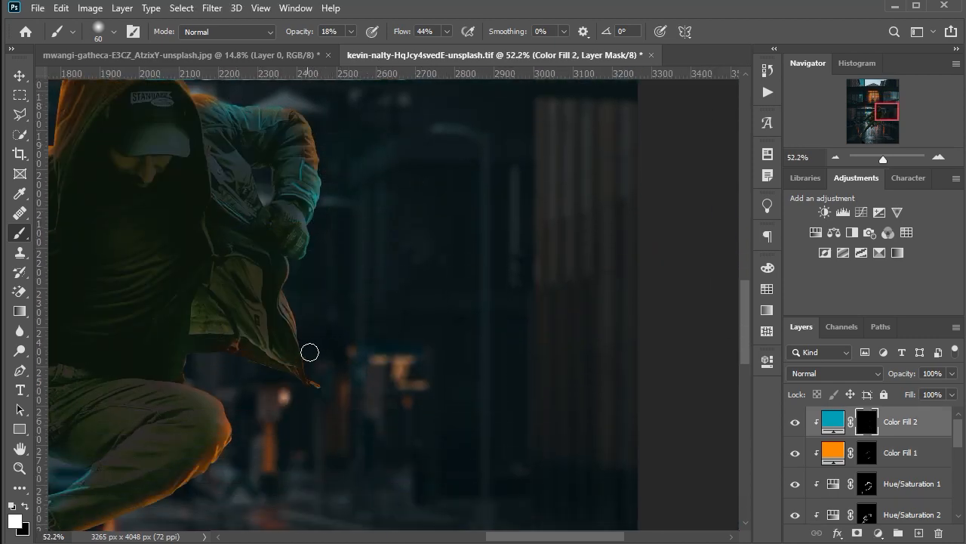
scroll(460, 340, "down", 5)
scroll(241, 396, "up", 5)
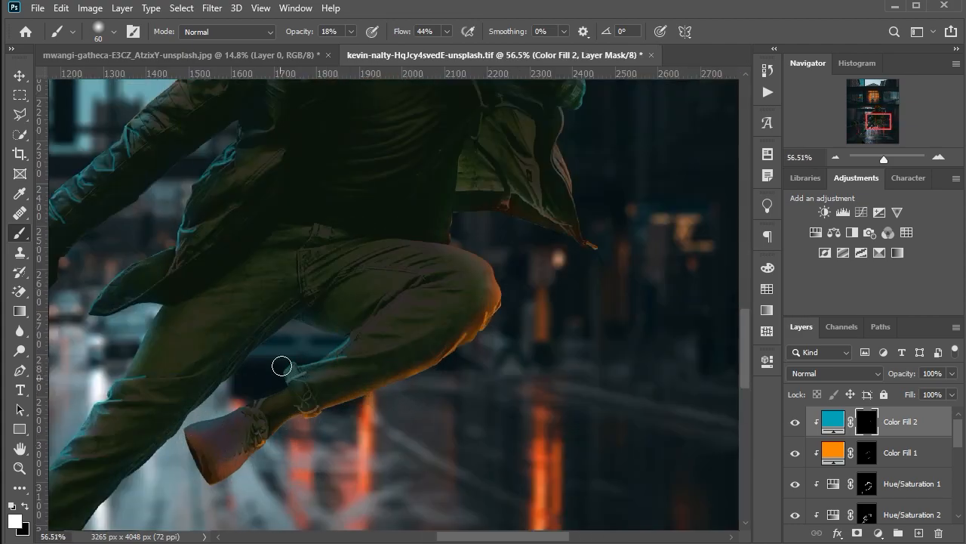
scroll(442, 324, "down", 5)
scroll(280, 348, "up", 5)
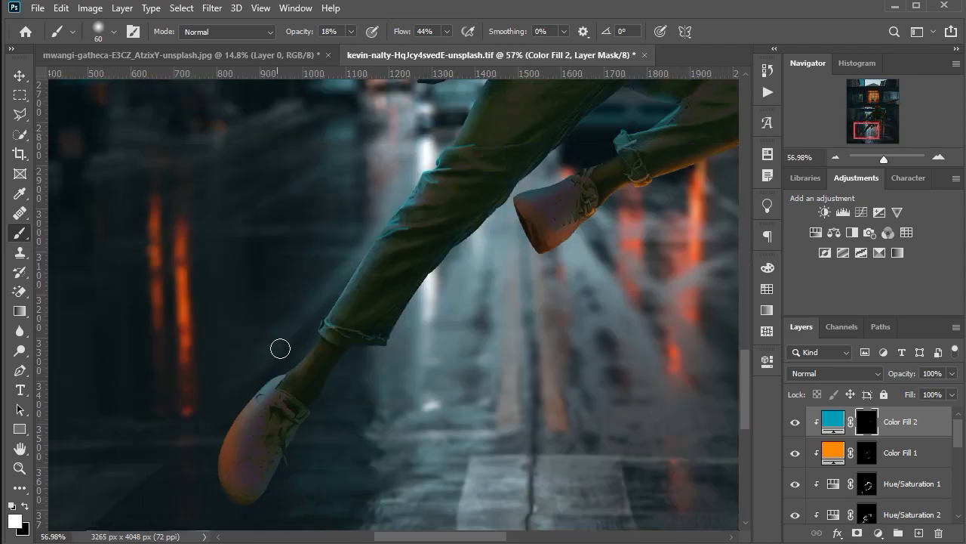
Brush orange over the lower shoe's toe on the orange fill mask, and teal along the extended leg and jacket edge on the teal mask.
left_click(810, 460)
mouse_move(233, 416)
left_mouse_down()
mouse_move(217, 464)
mouse_move(226, 511)
left_mouse_up()
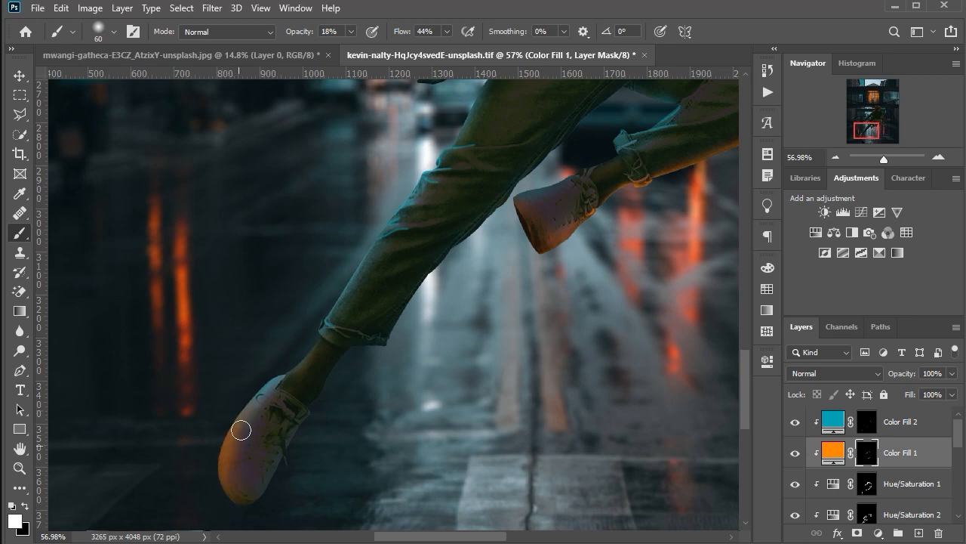
left_click(855, 415)
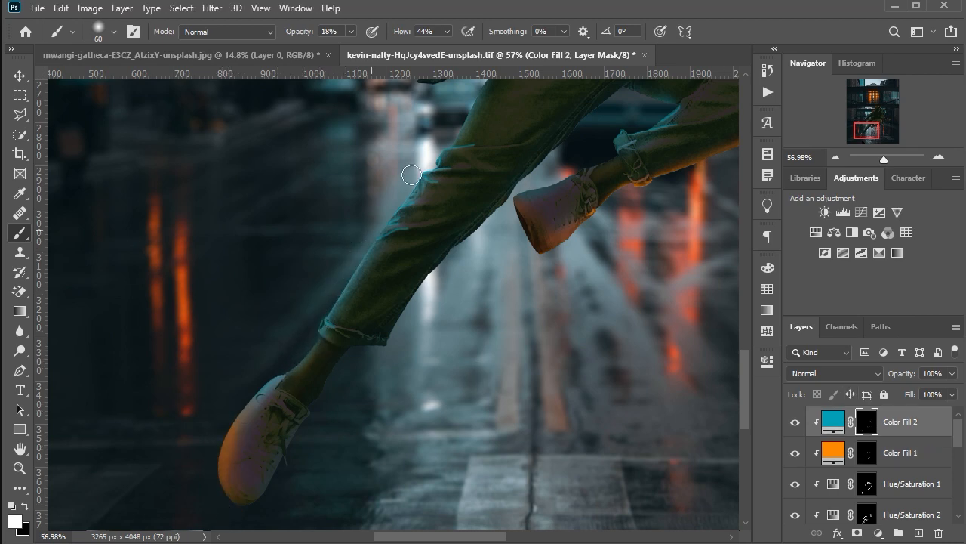
scroll(493, 177, "up", 3)
scroll(493, 177, "up", 2)
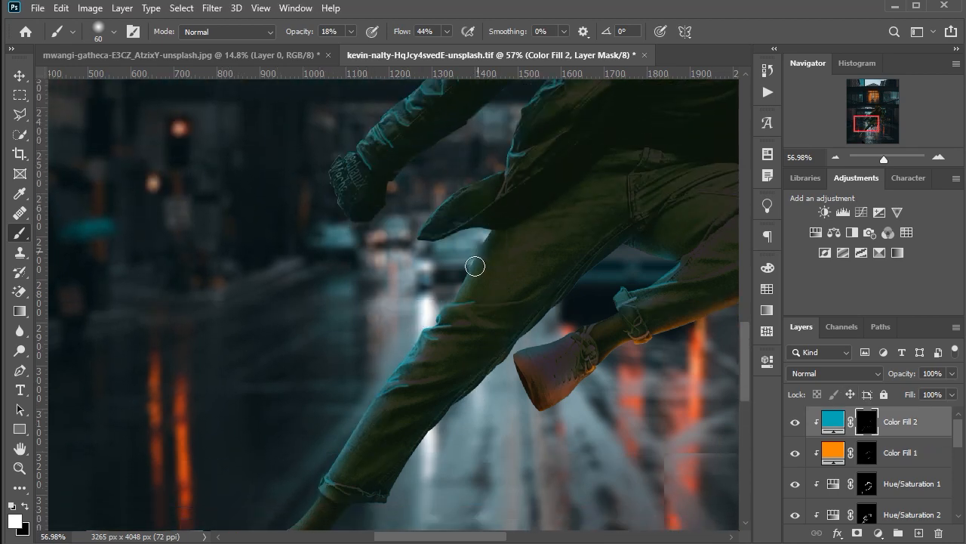
scroll(496, 228, "up", 6)
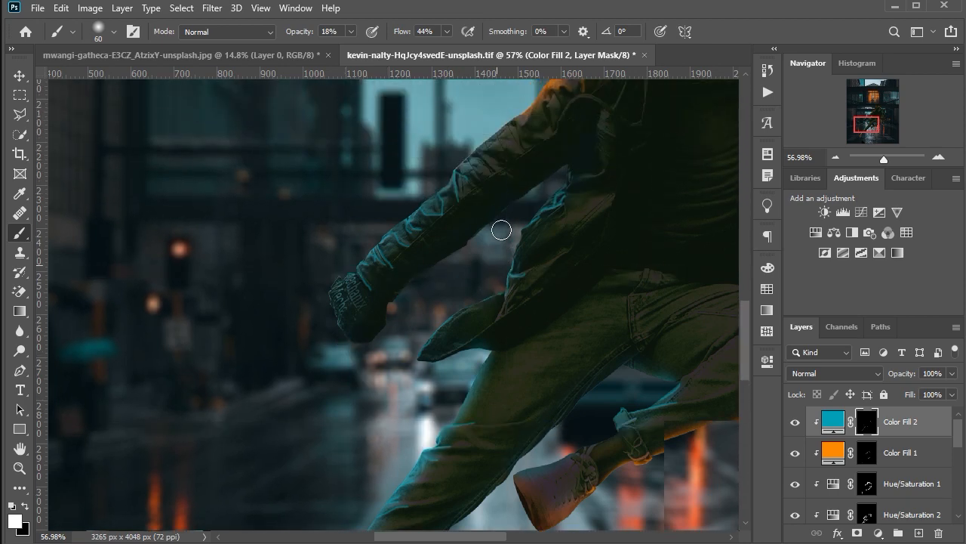
scroll(497, 247, "down", 3)
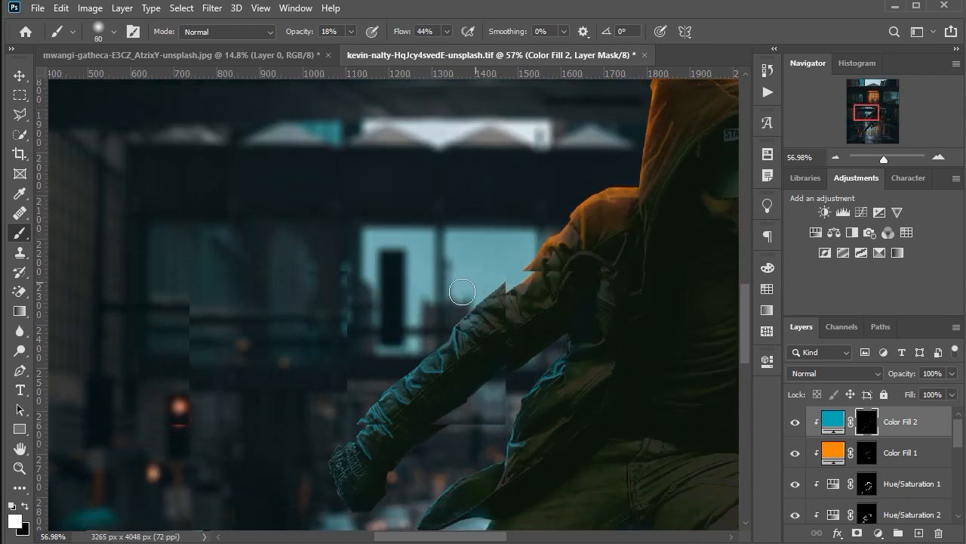
Add teal glow to the gloved hand and forearm, and refine the open jacket's edge with a size 40 brush.
key("bracketleft")
key("bracketleft")
key("bracketleft")
key("bracketleft")
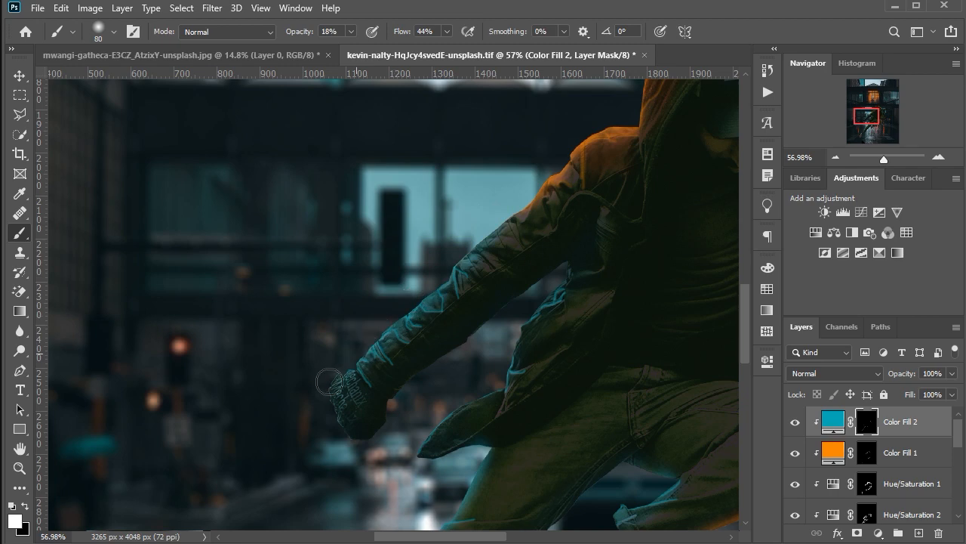
key("bracketleft")
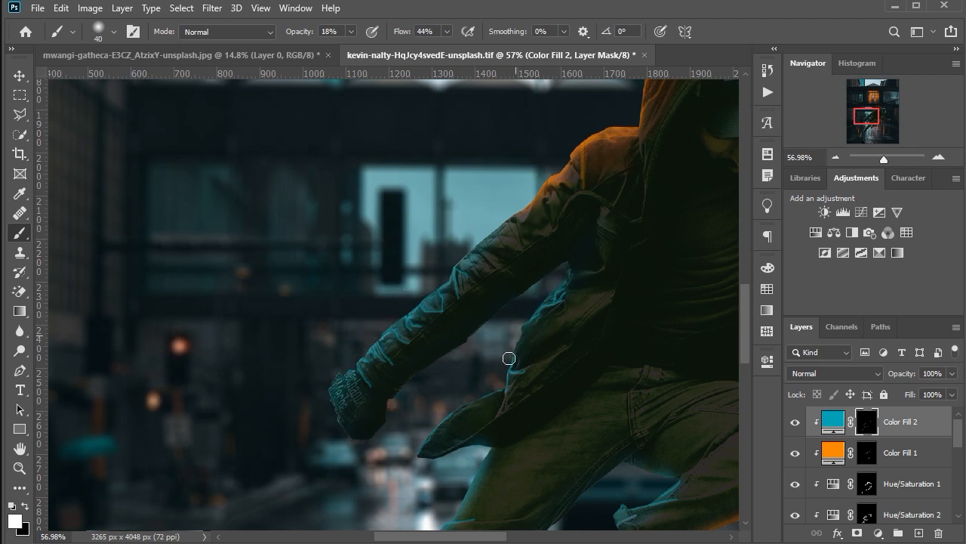
scroll(423, 443, "down", 3)
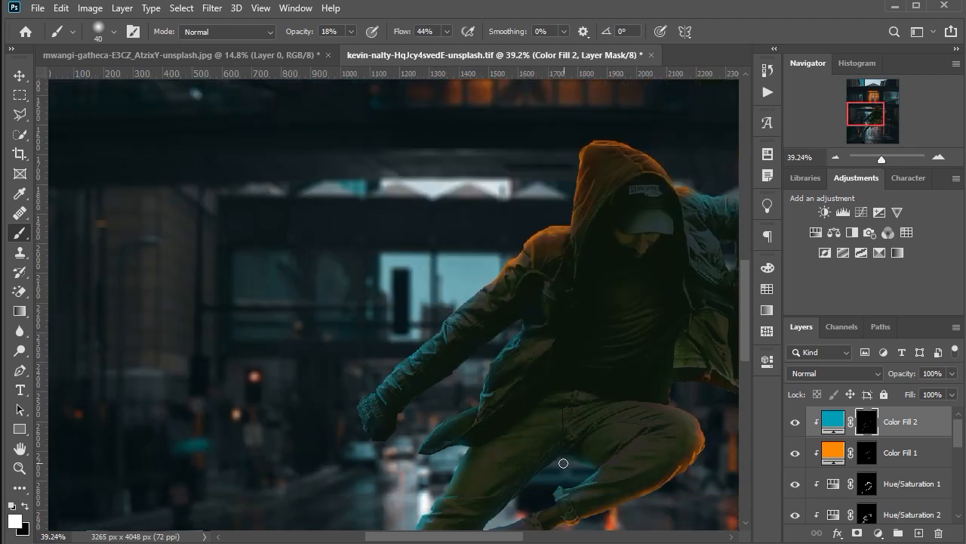
Stamp all visible layers into a new merged layer on top and convert it to a smart object.
scroll(577, 439, "down", 5)
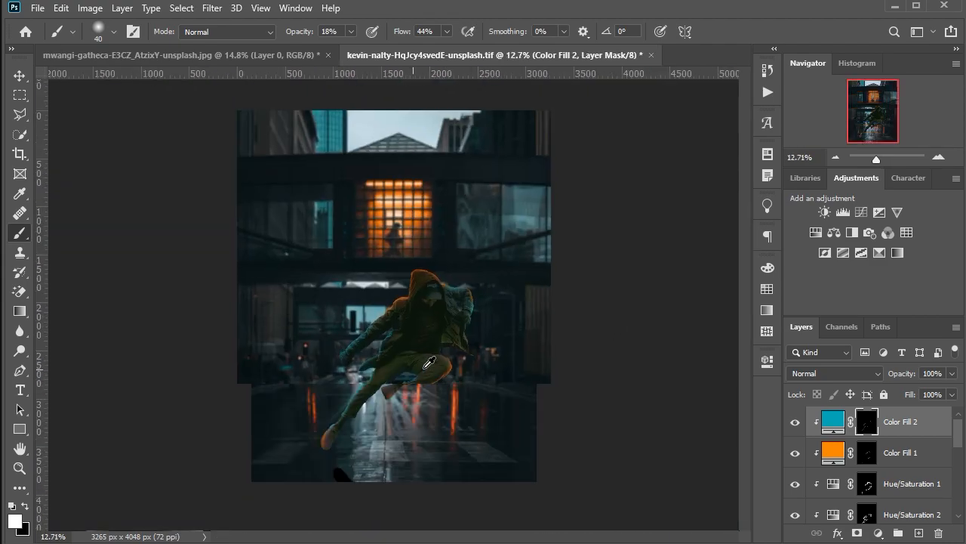
left_click(21, 77)
scroll(577, 386, "down", 4)
left_click(577, 387)
scroll(556, 365, "up", 1)
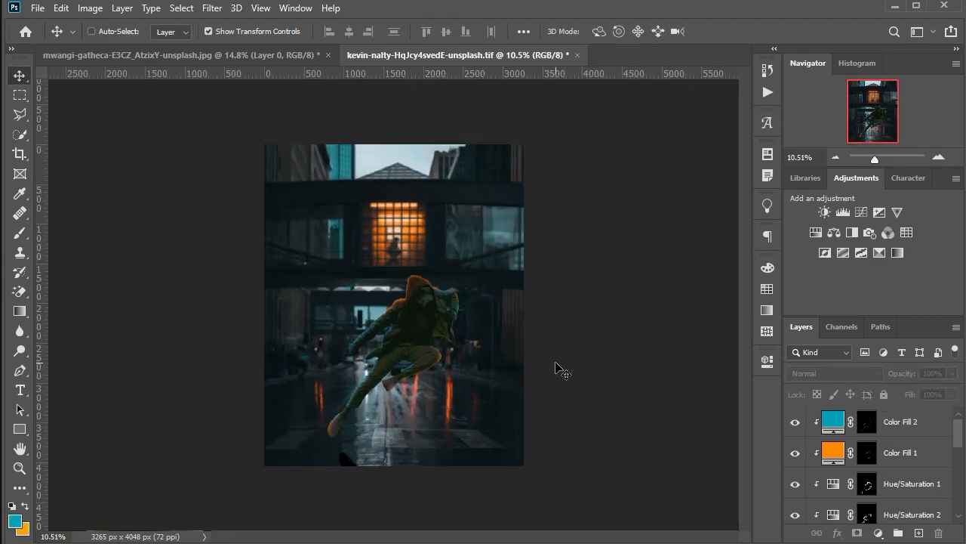
key("ctrl+alt+shift+e")
right_click(864, 429)
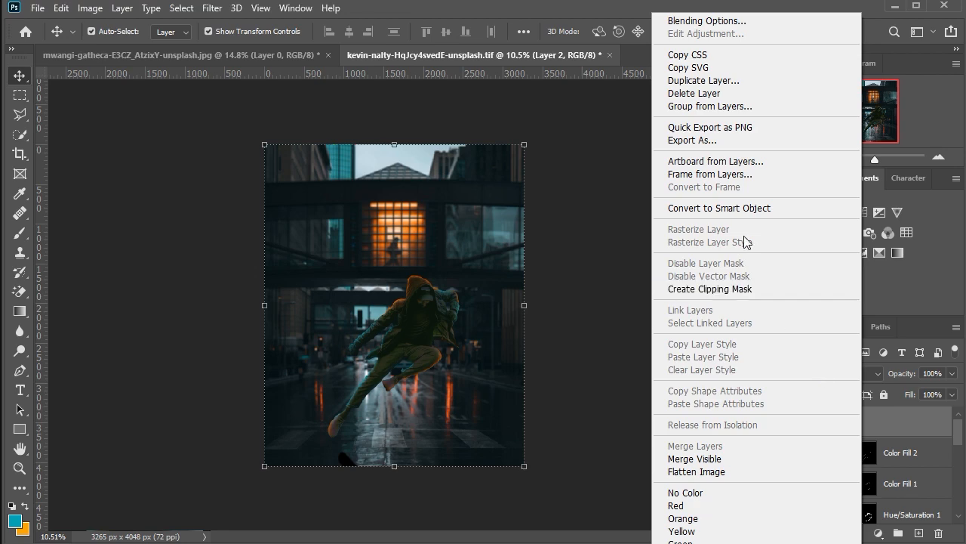
left_click(715, 208)
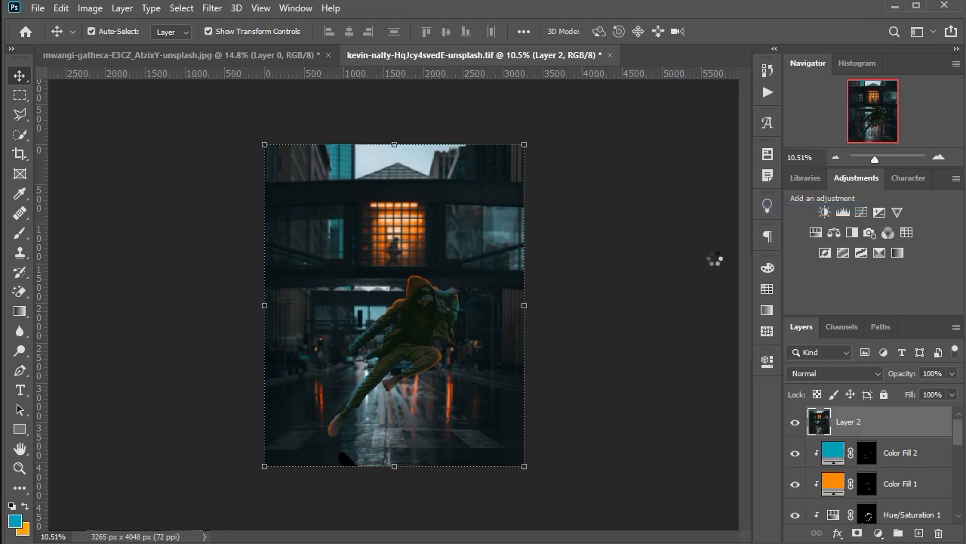
Open the merged layer in the Camera Raw filter and set Temperature to -30 and Tint to -18.
left_click(213, 9)
left_click(237, 98)
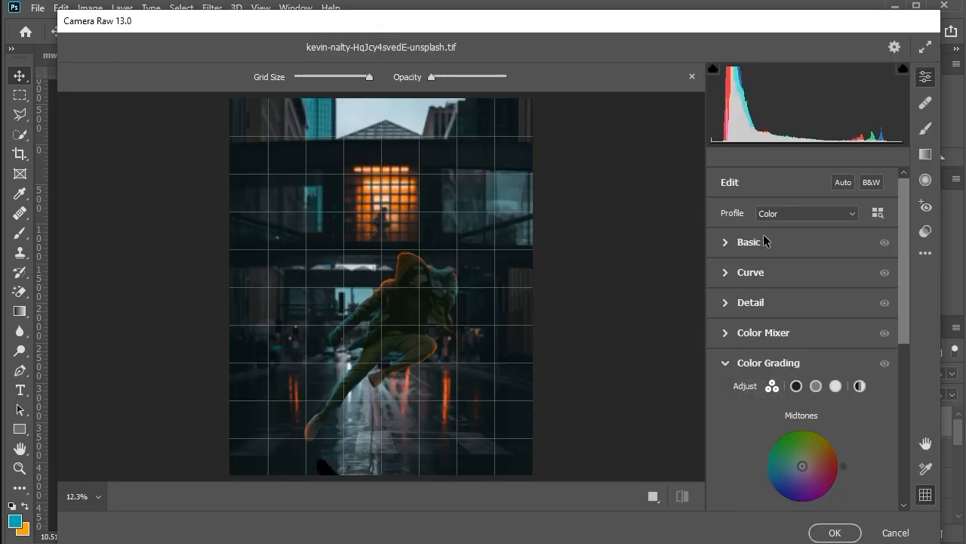
left_click(764, 240)
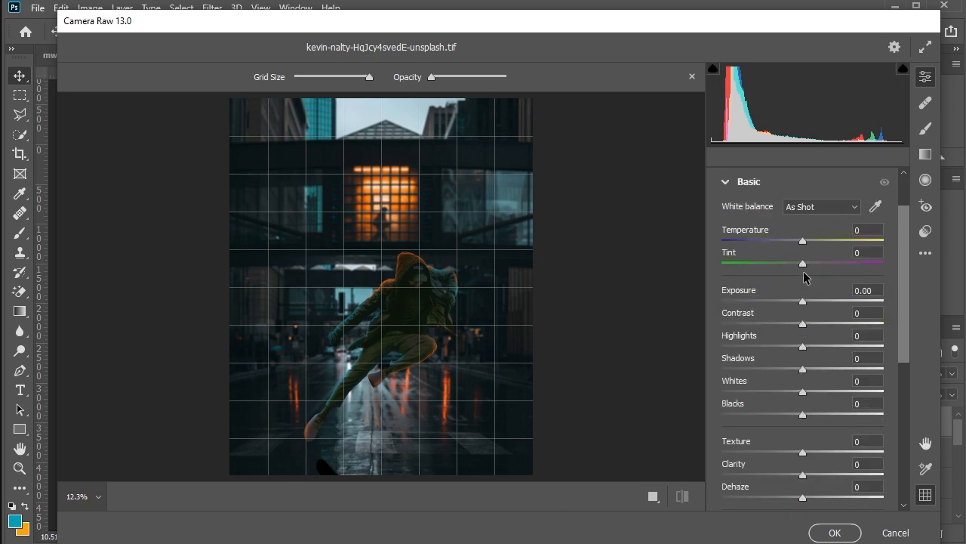
left_click_drag(809, 241, 789, 240)
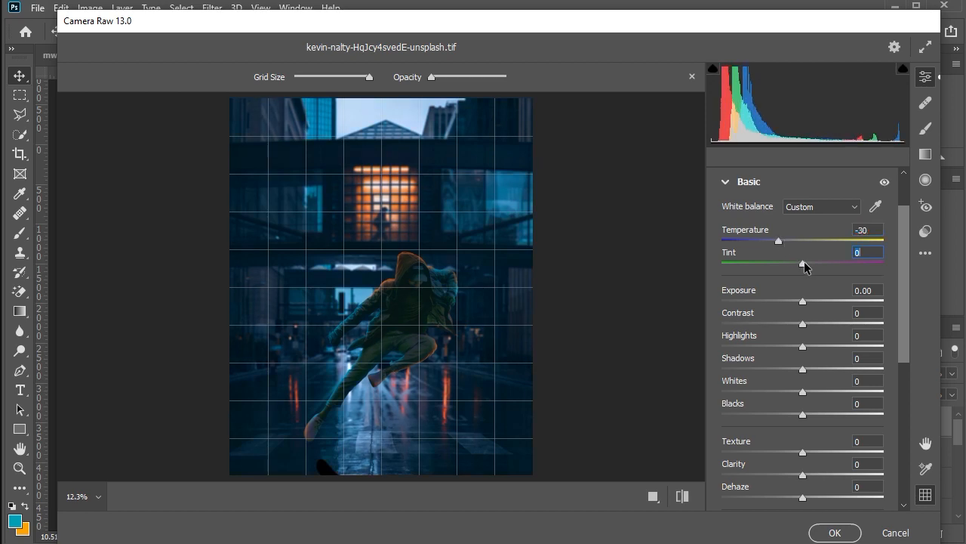
left_click_drag(804, 264, 788, 267)
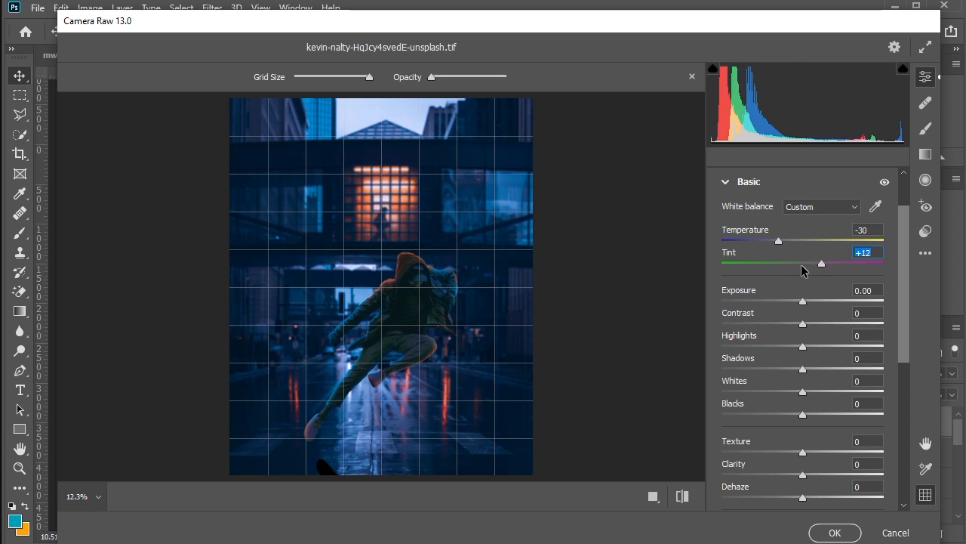
left_click(793, 263)
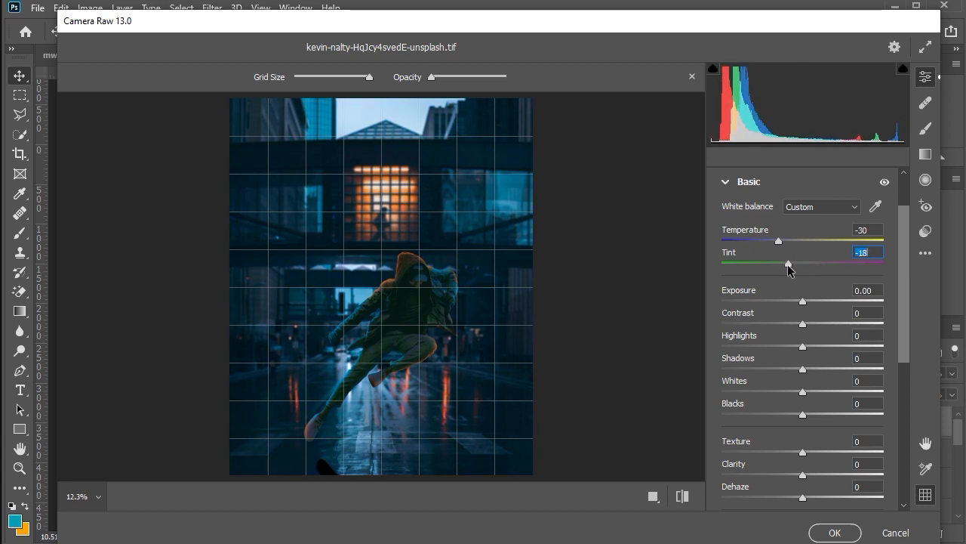
Set Contrast -26, Highlights -27, Shadows +38, Whites -15, Blacks -22, Clarity -22, Dehaze +23, Vibrance +7 and Saturation +17.
left_click_drag(805, 323, 778, 415)
scroll(801, 347, "down", 5)
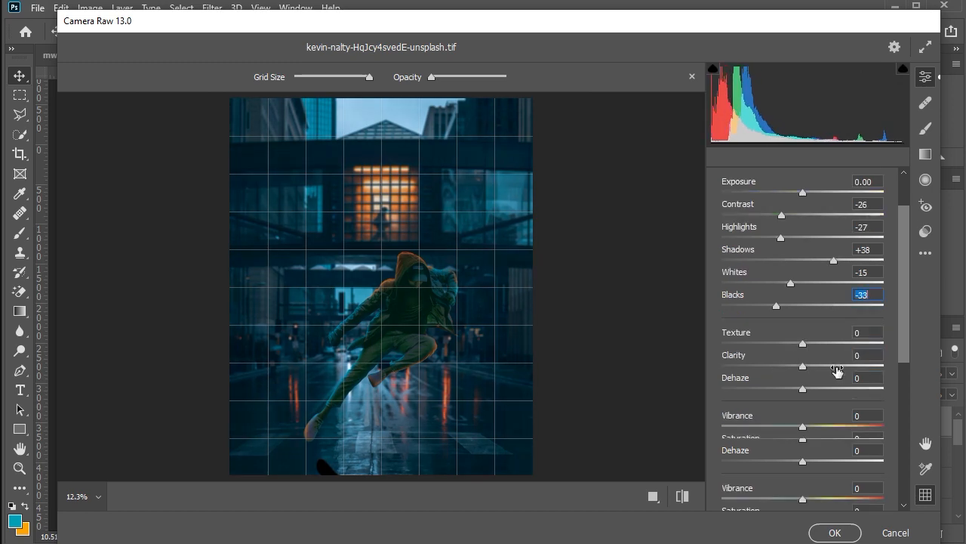
left_click_drag(785, 198, 786, 260)
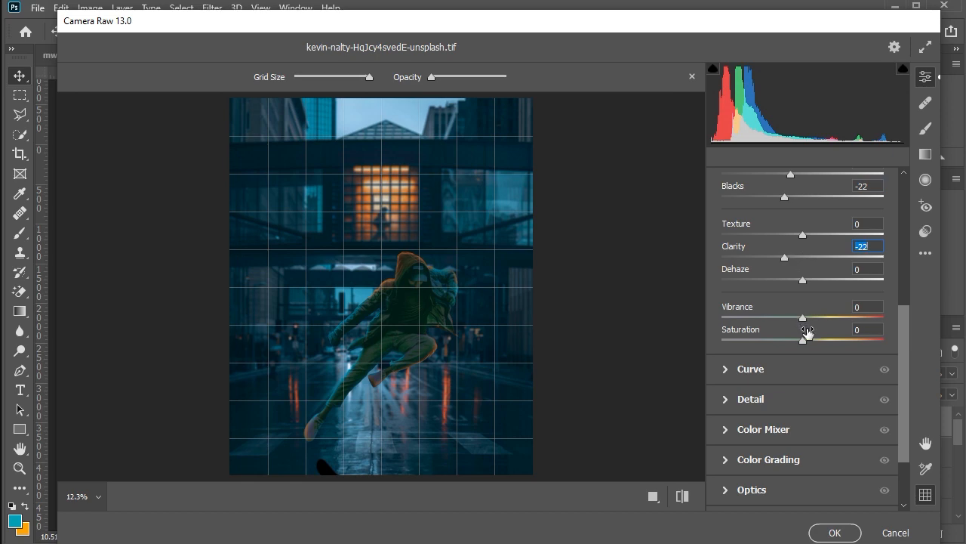
left_click_drag(802, 340, 811, 315)
left_click_drag(804, 281, 826, 282)
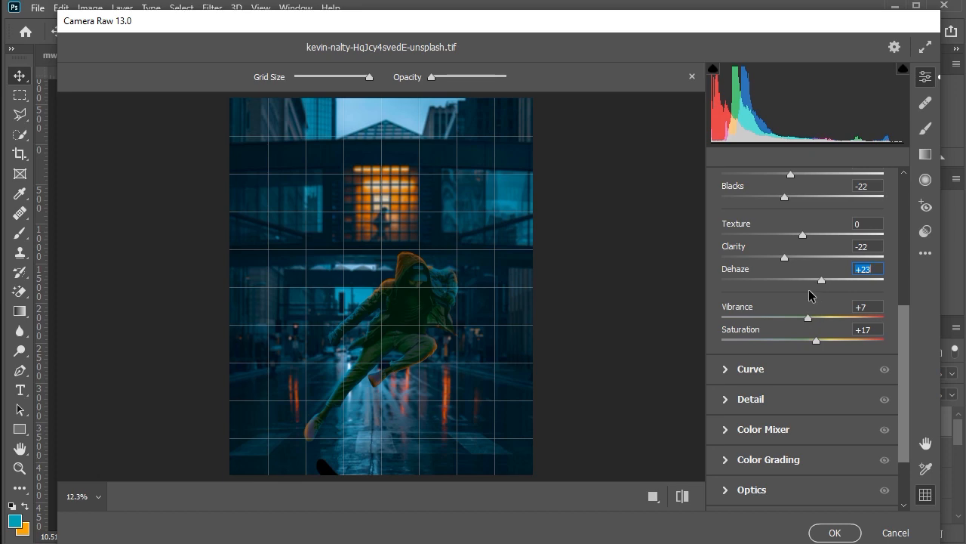
Adjust the point curve slightly, placing a lower point at input 89 and output 90.
scroll(814, 301, "down", 2)
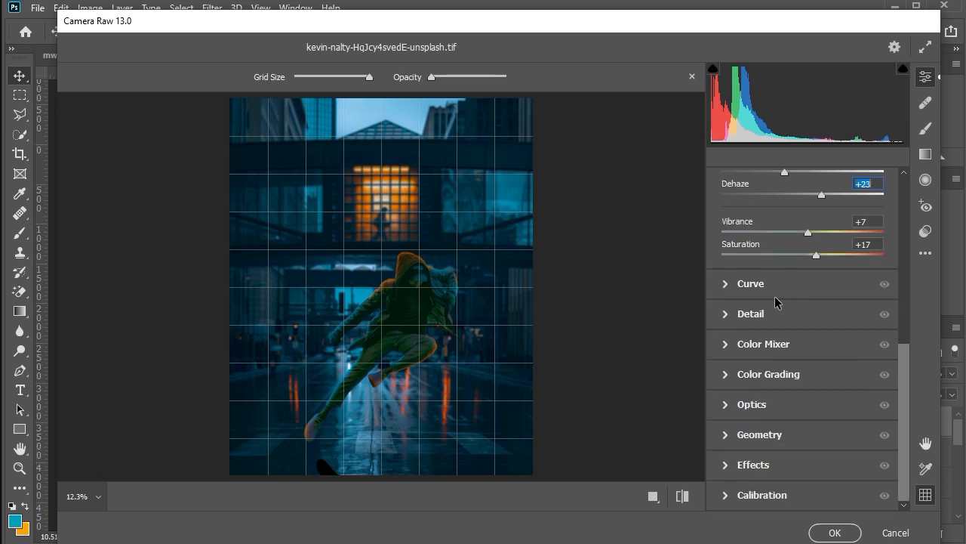
left_click(753, 285)
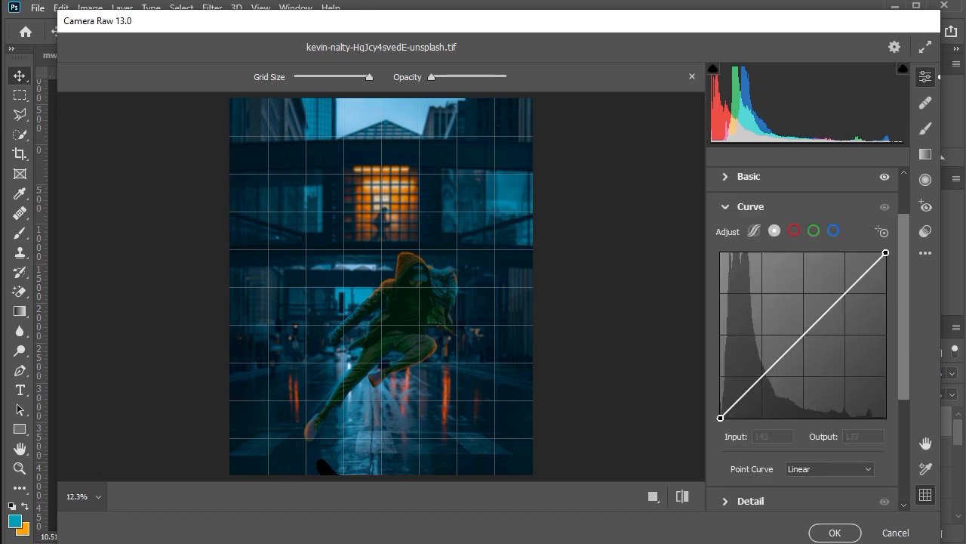
left_click_drag(814, 324, 849, 286)
left_click(779, 360)
mouse_move(779, 361)
left_mouse_down()
mouse_move(784, 350)
mouse_move(777, 359)
left_mouse_up()
In the Color Mixer, set the reds' Saturation to +24 and Luminance to +26.
scroll(801, 332, "down", 5)
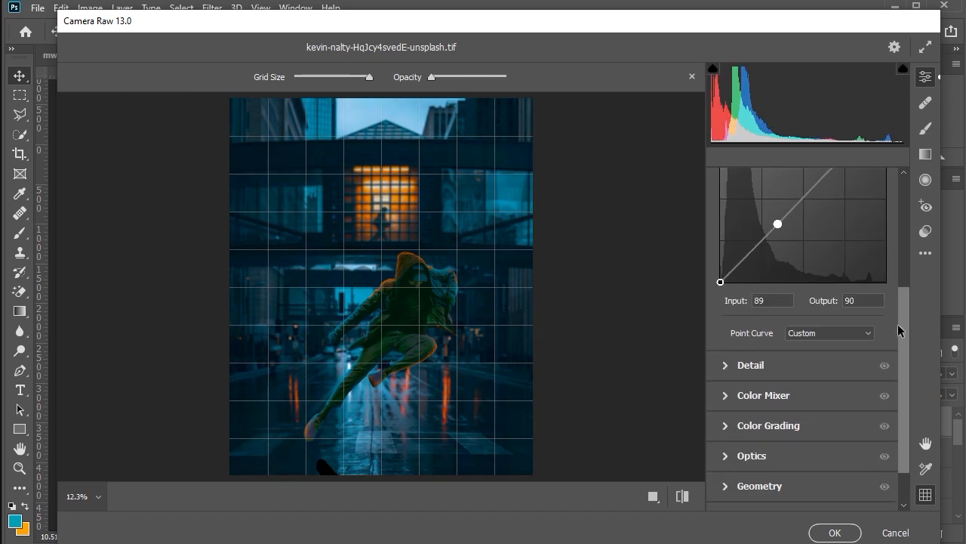
left_click(752, 344)
left_click(729, 381)
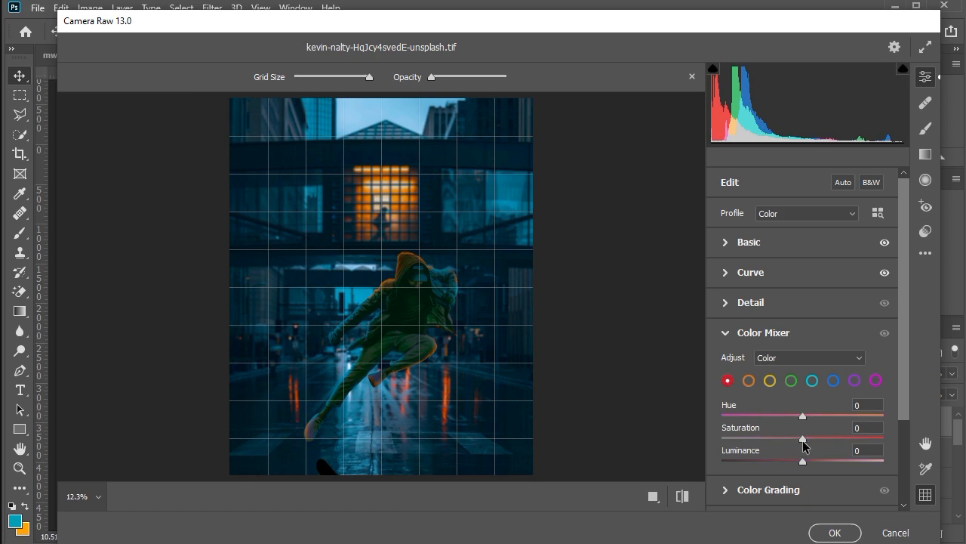
left_click(824, 441)
left_click(826, 461)
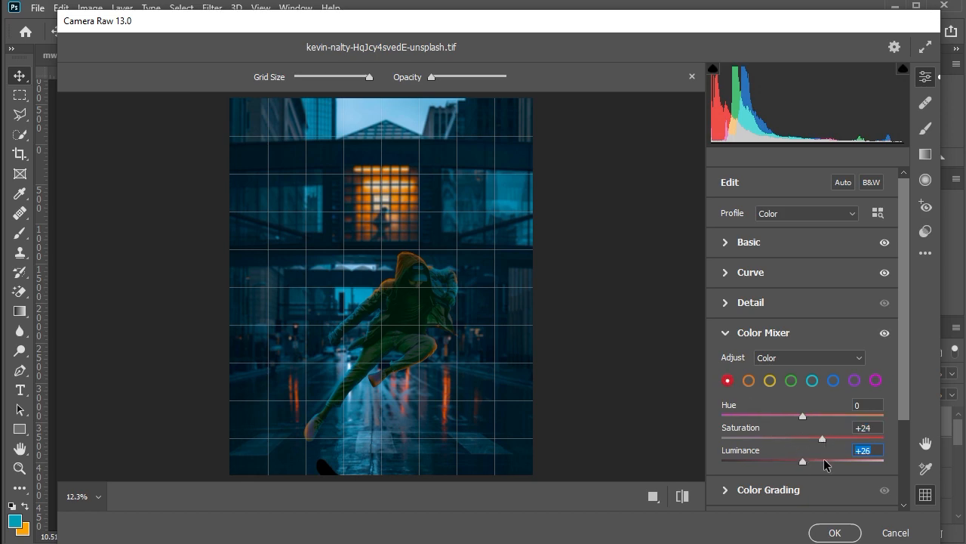
Set the oranges' Hue to +27 and Saturation to +35, and raise their Luminance.
left_click(749, 380)
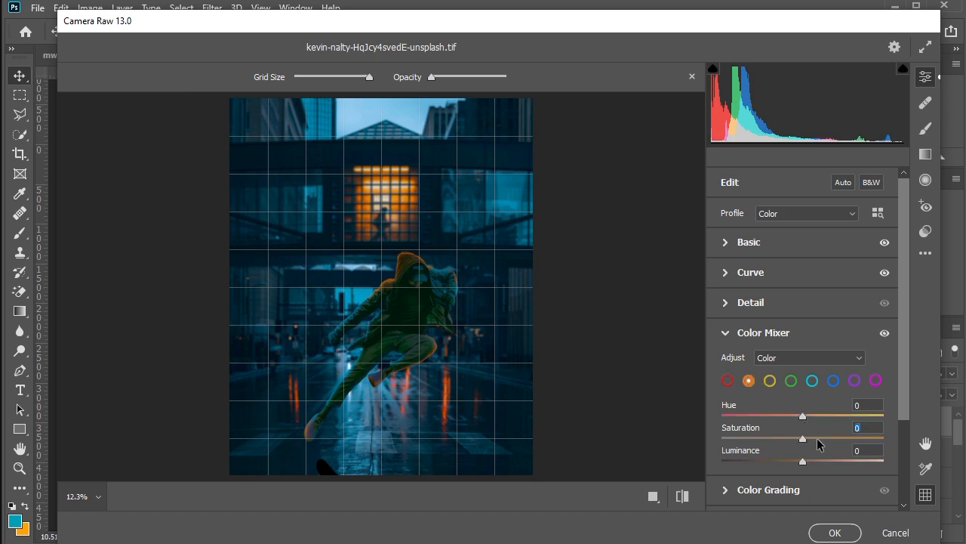
mouse_move(803, 415)
left_mouse_down()
mouse_move(827, 416)
mouse_move(772, 415)
mouse_move(818, 415)
left_mouse_up()
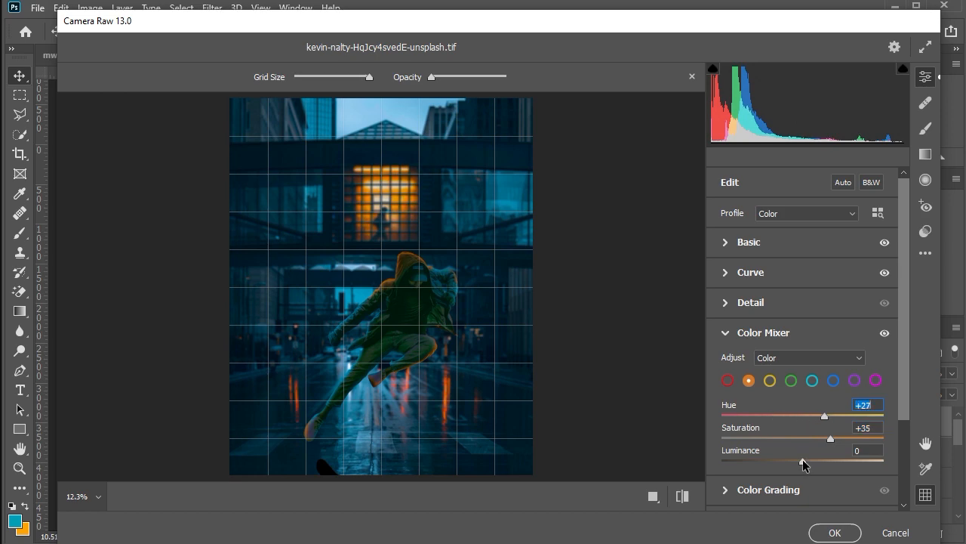
left_click_drag(802, 459, 821, 461)
Shift the yellows' Hue toward orange and adjust their Luminance in the Color Mixer.
left_click(770, 381)
left_click_drag(803, 415, 762, 420)
left_click_drag(800, 462, 793, 422)
Go over the greens and aquas in the Color Mixer, and set the blues' Hue to -9 and Saturation to +10.
left_click(791, 381)
left_click(812, 381)
left_click(834, 380)
Tint the midtones blue in Color Grading with Hue 212 and Saturation 16.
scroll(859, 394, "down", 3)
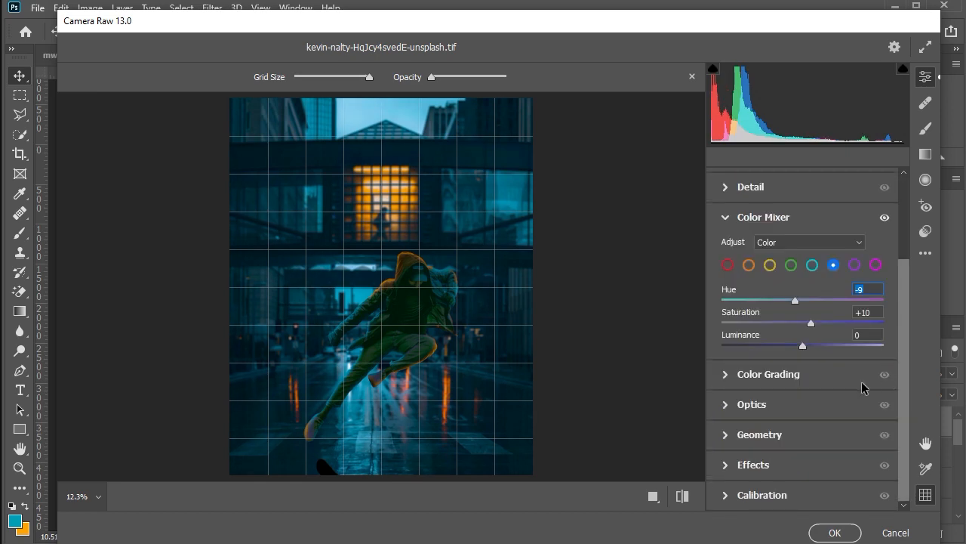
left_click(770, 376)
left_click(816, 204)
left_click_drag(723, 438, 827, 415)
mouse_move(746, 448)
left_mouse_down()
mouse_move(759, 445)
mouse_move(748, 445)
left_mouse_up()
left_click_drag(828, 415, 814, 415)
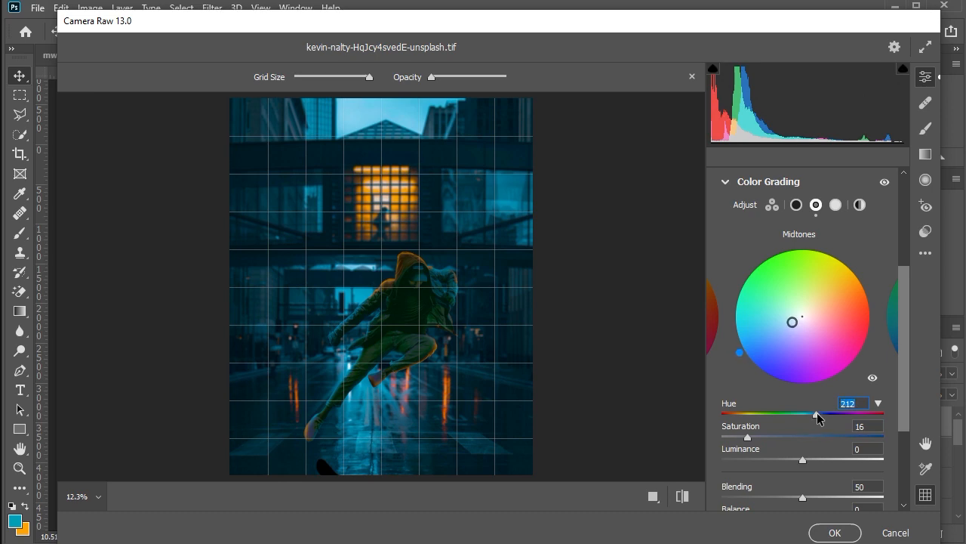
Add effects with Grain 15 and Vignetting -11, apply the Camera Raw filter, and save the document.
left_click_drag(906, 427, 908, 483)
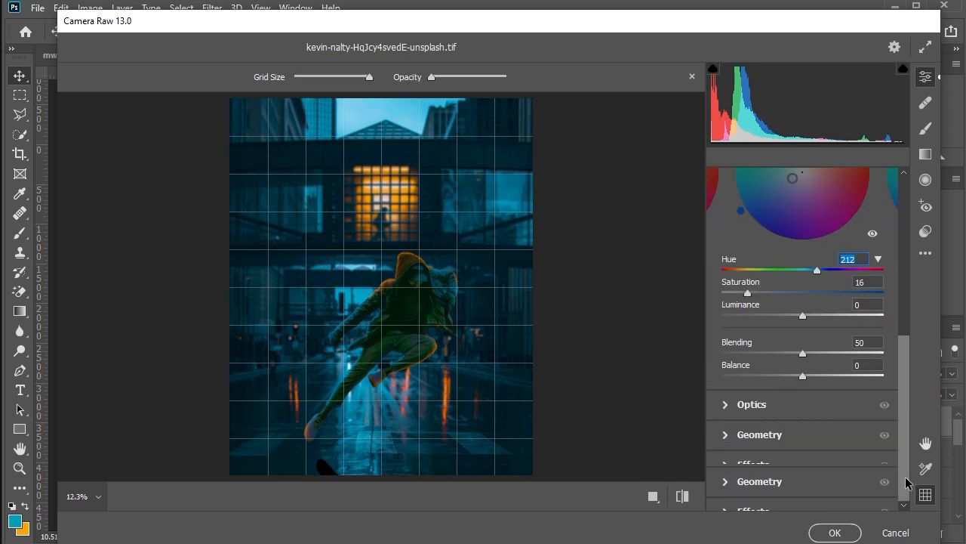
left_click(731, 464)
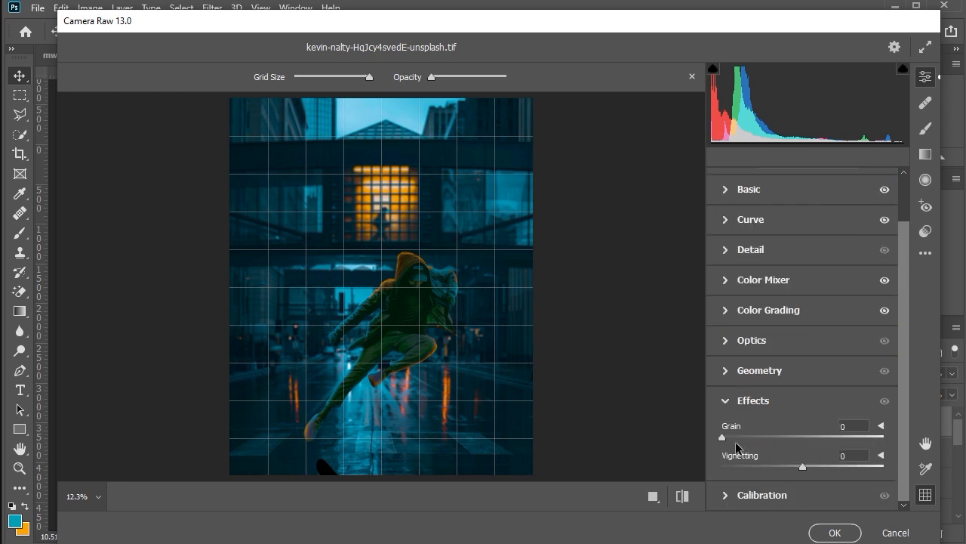
left_click_drag(727, 439, 747, 438)
left_click(796, 463)
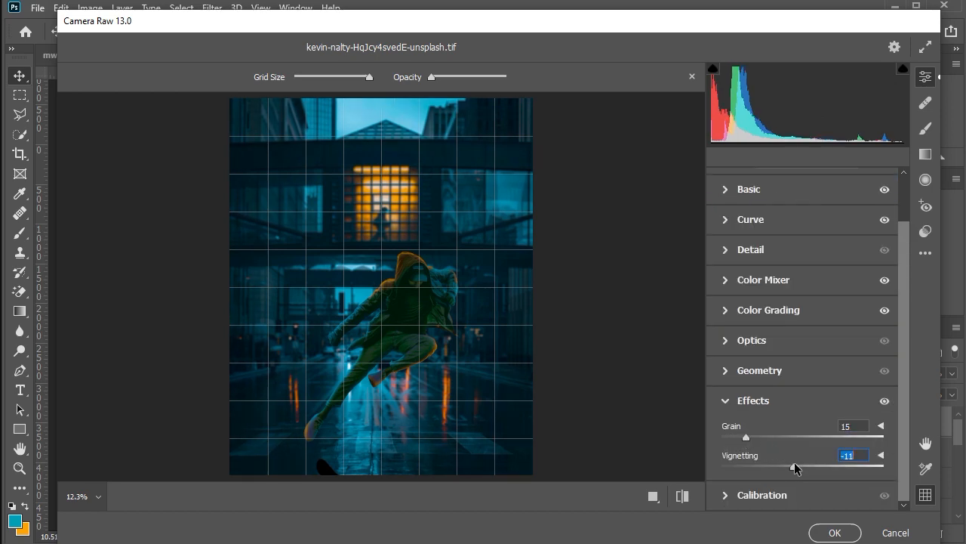
left_click(834, 532)
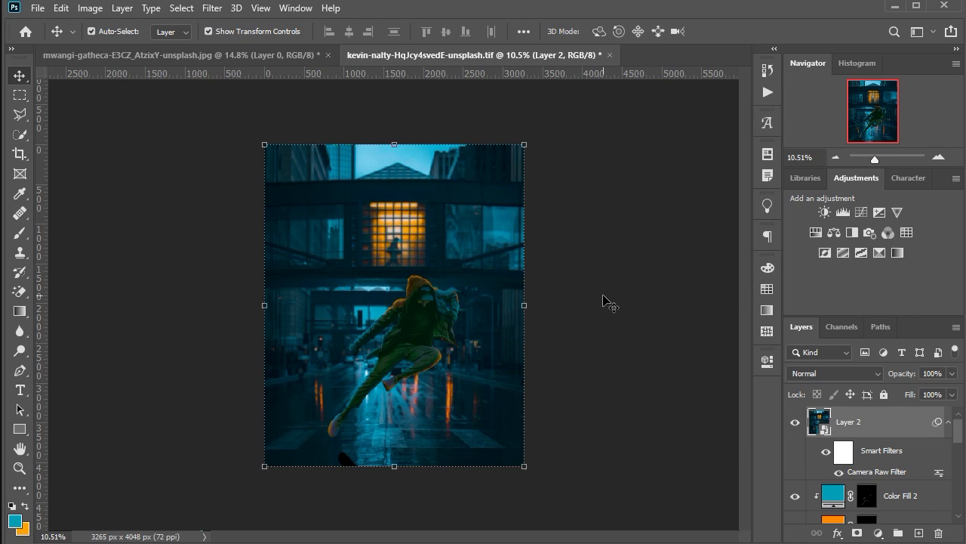
key("ctrl+s")
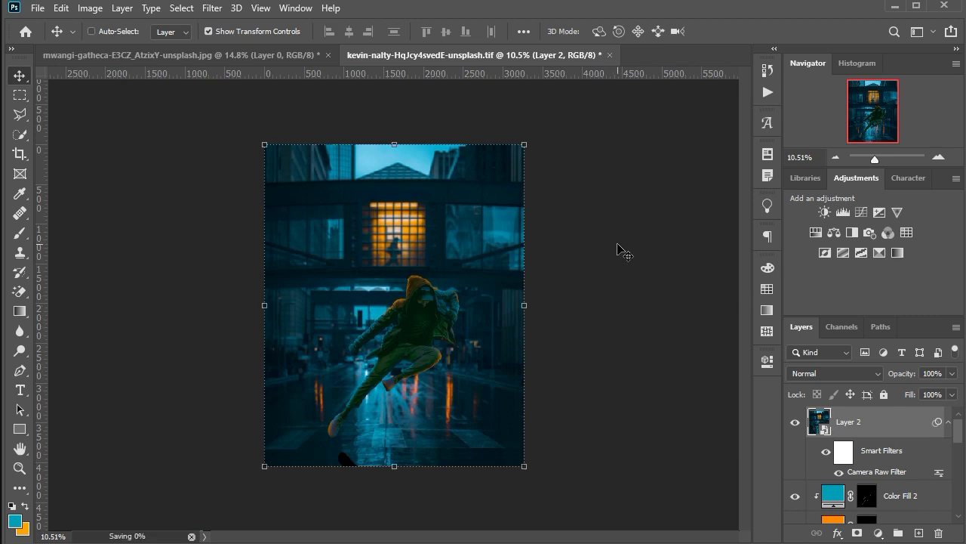